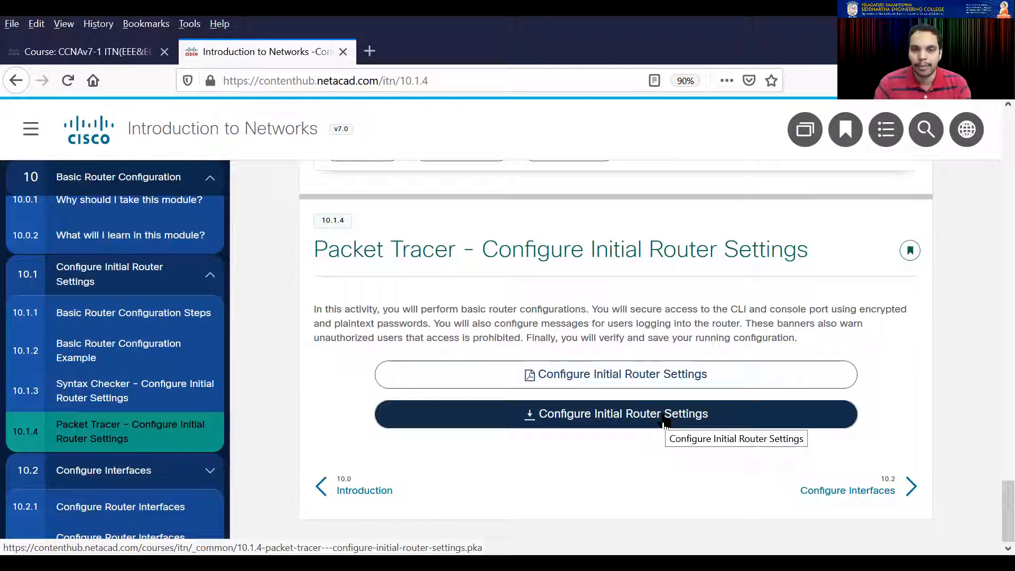
Open the Configure Initial Router Settings activity file in Packet Tracer and move its instructions window fully into view
left_click(664, 420)
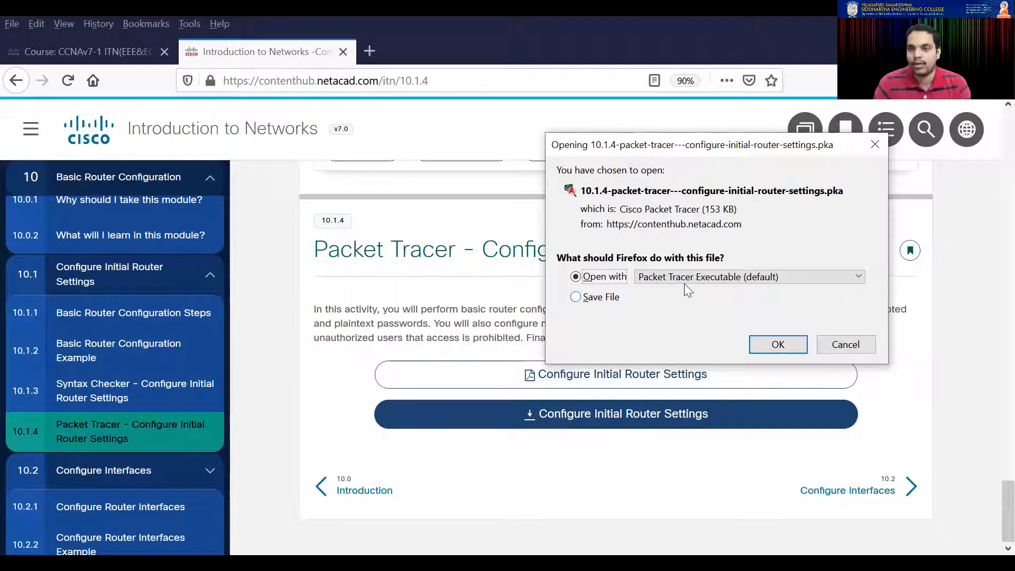
left_click(777, 343)
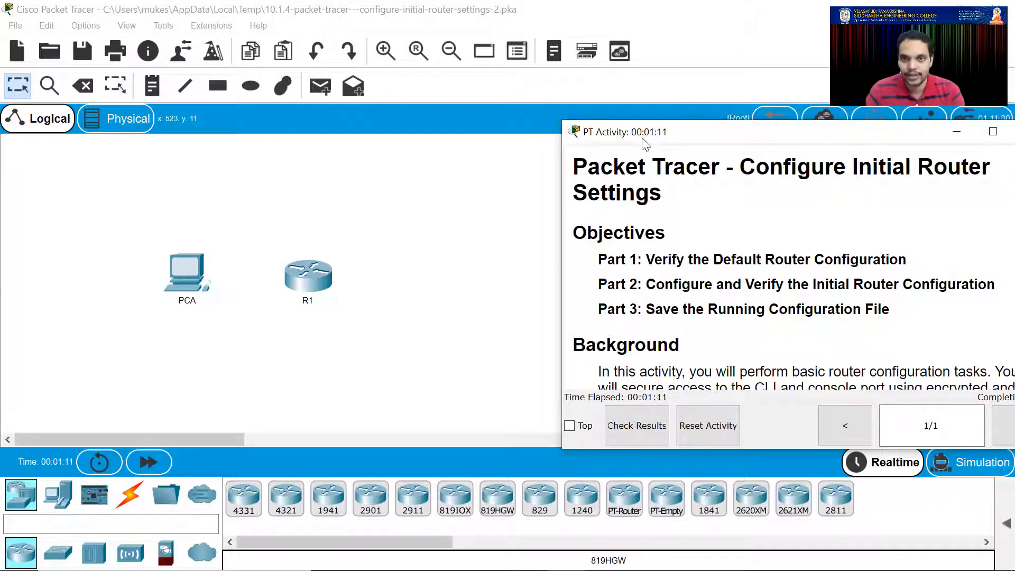
left_click_drag(734, 139, 680, 137)
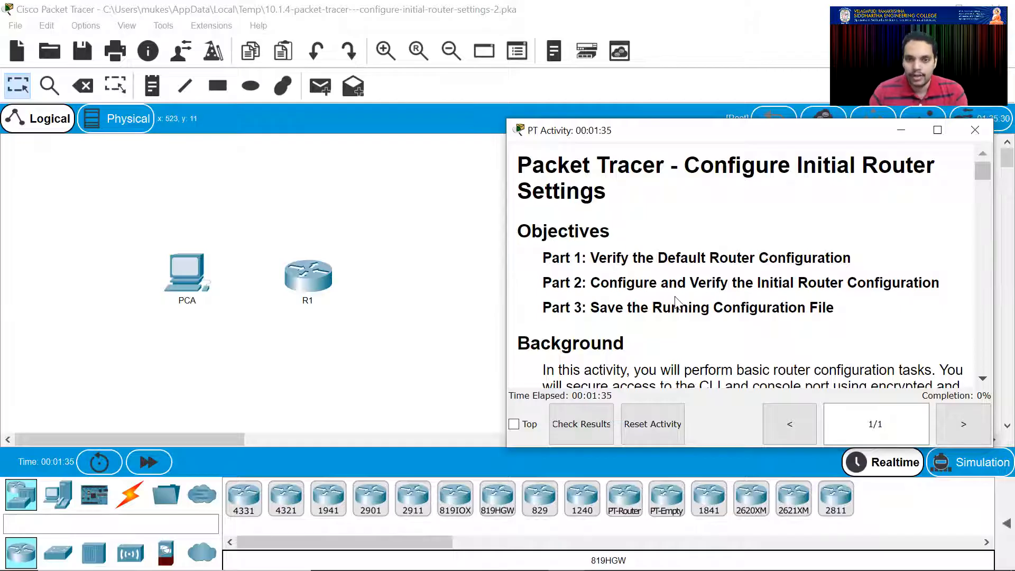
Connect PCA's RS 232 port to R1's Console port with a console cable
scroll(677, 304, "down", 3)
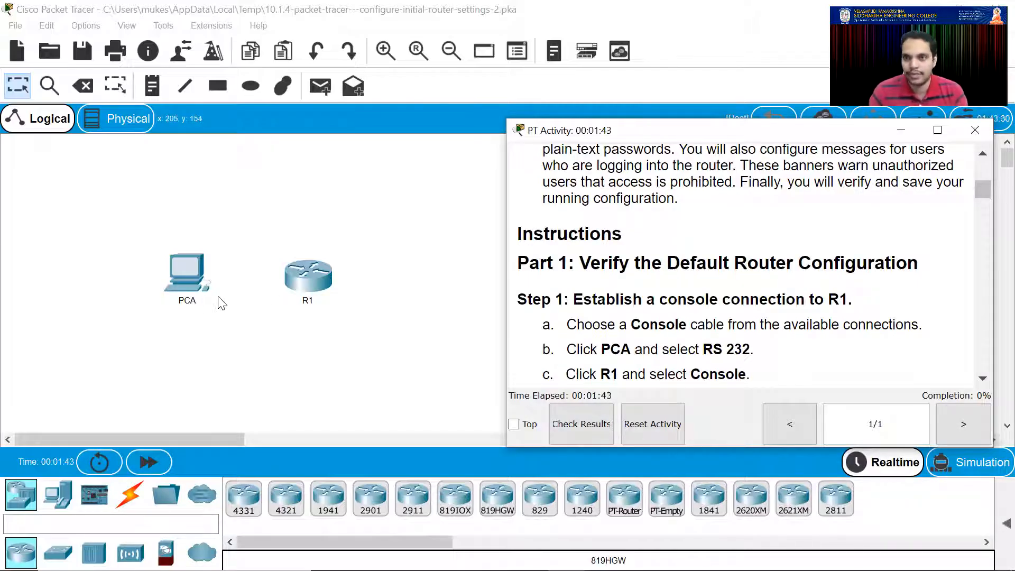
scroll(582, 275, "down", 1)
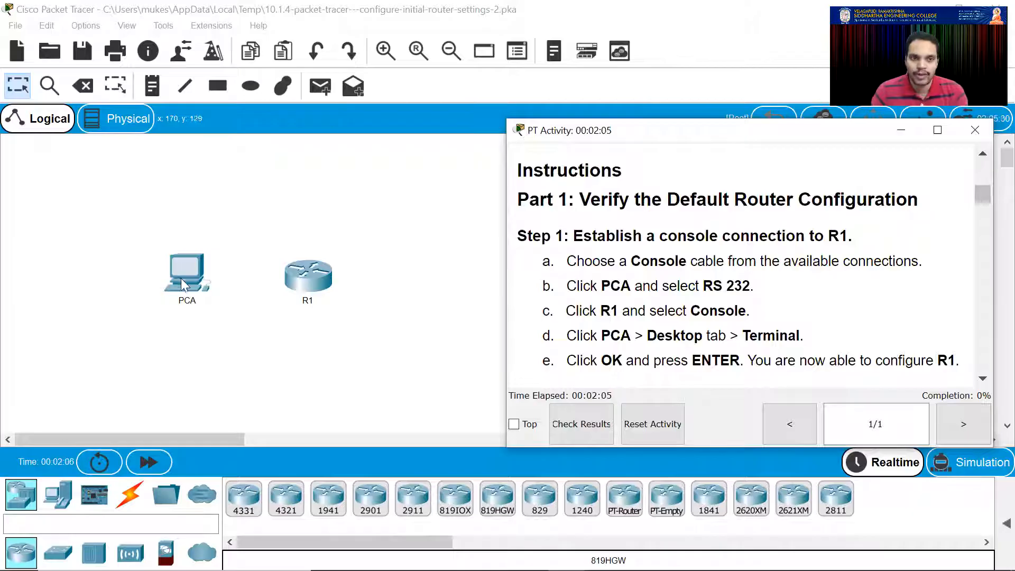
left_click(133, 496)
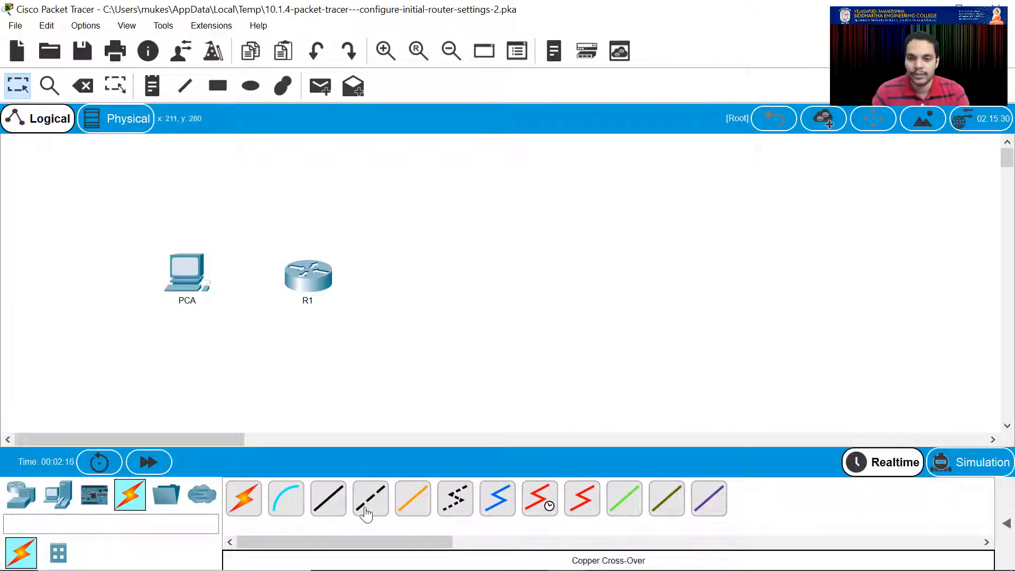
left_click(281, 507)
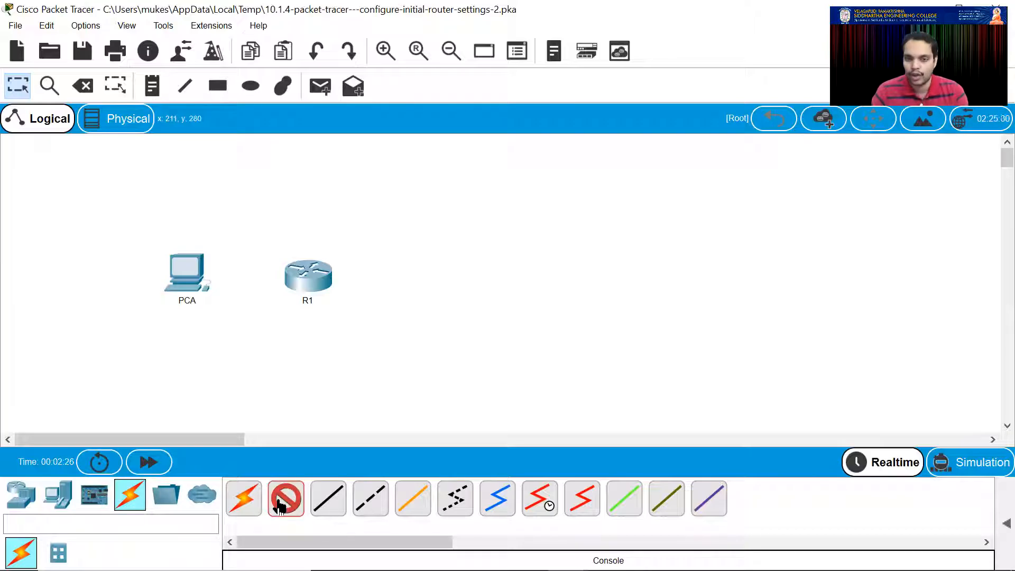
left_click(190, 268)
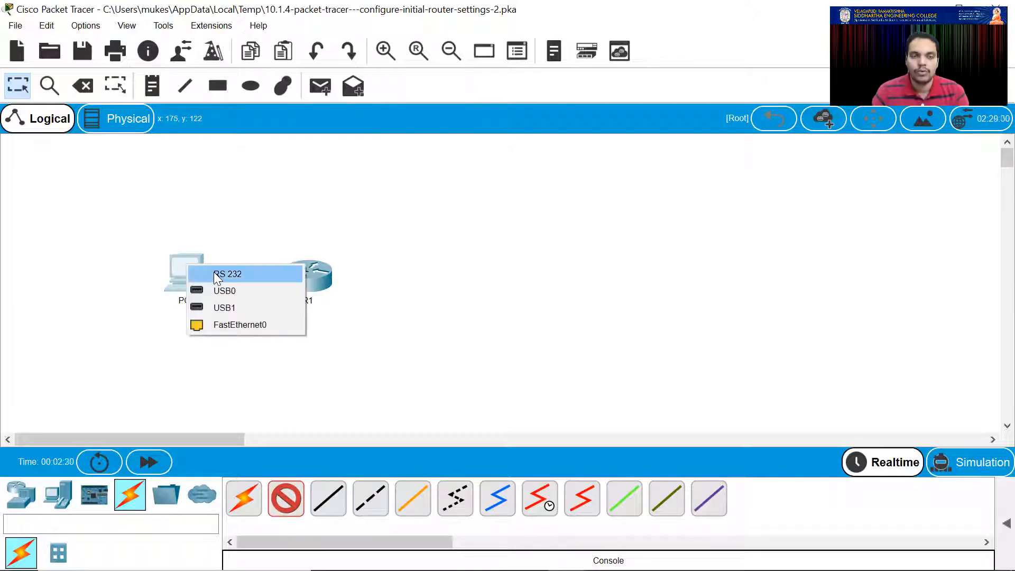
left_click(223, 274)
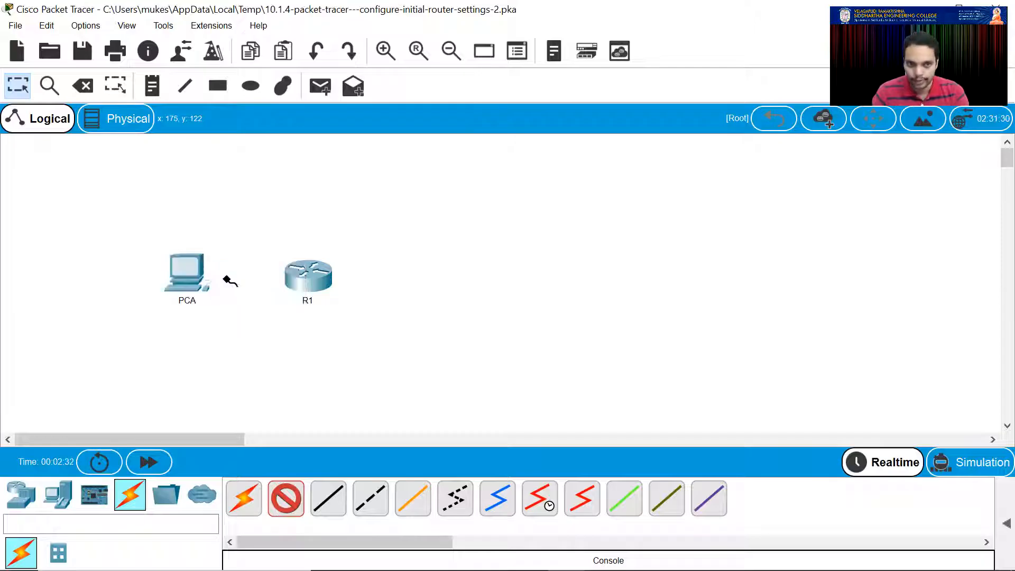
left_click(311, 273)
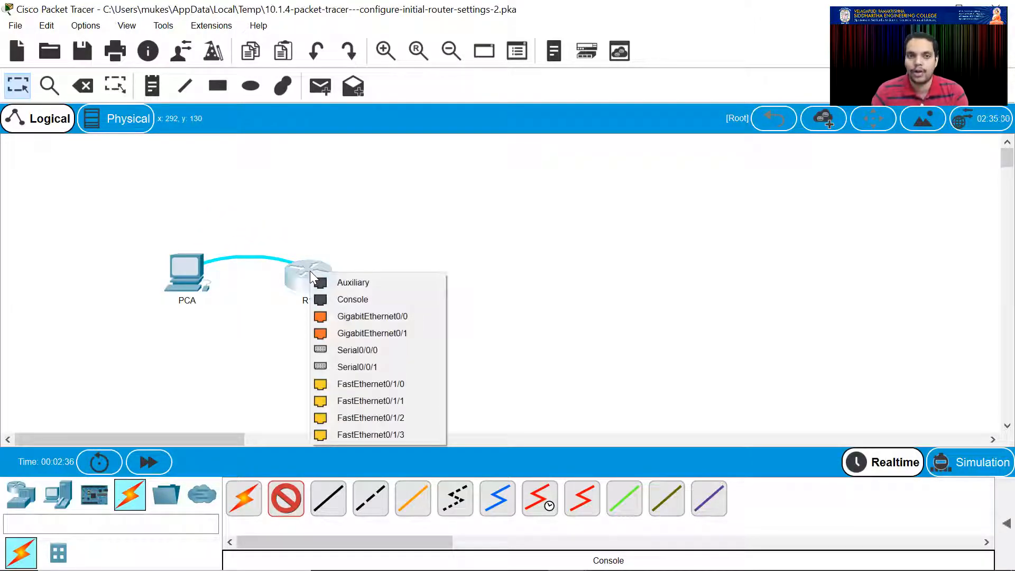
left_click(366, 300)
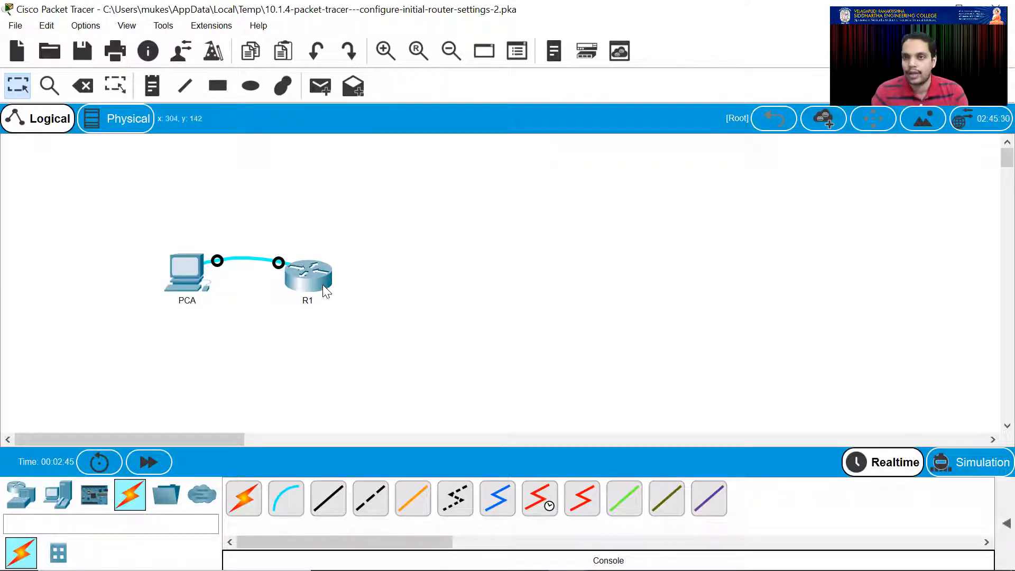
Check the next instructions, then open PCA's Terminal with the default port settings and start the router console session
mouse_move(322, 285)
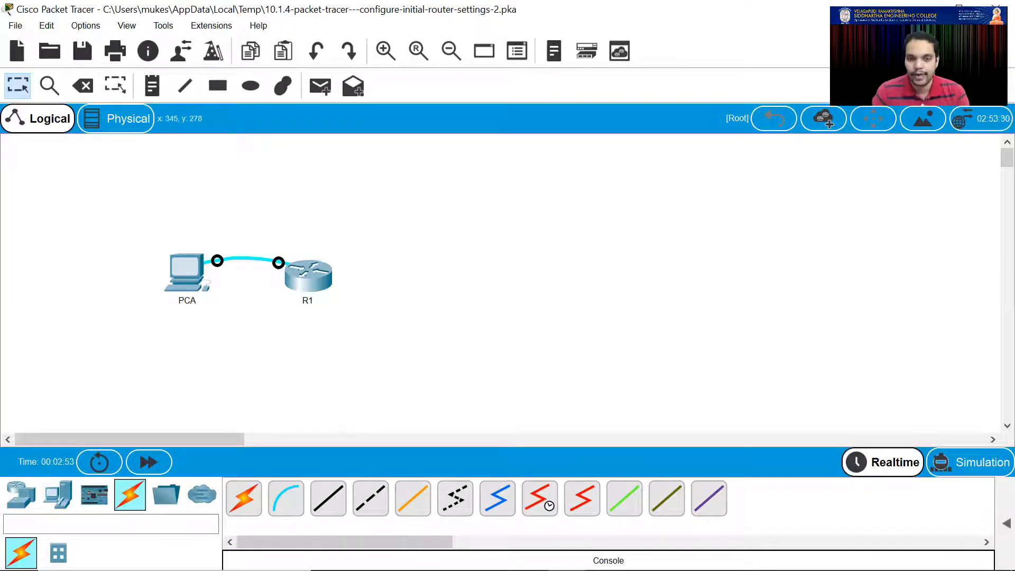
mouse_move(448, 568)
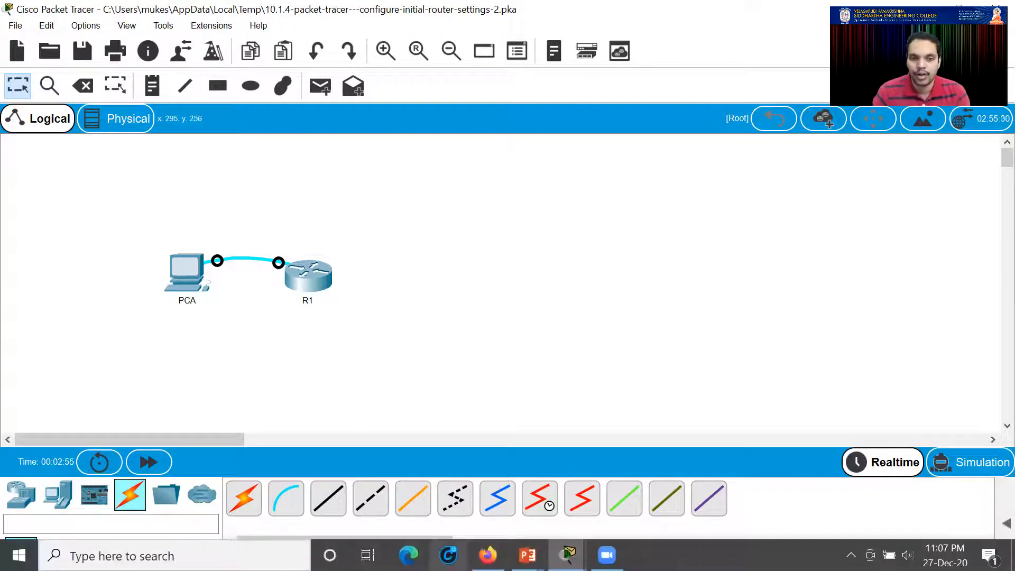
mouse_move(569, 555)
left_click(481, 475)
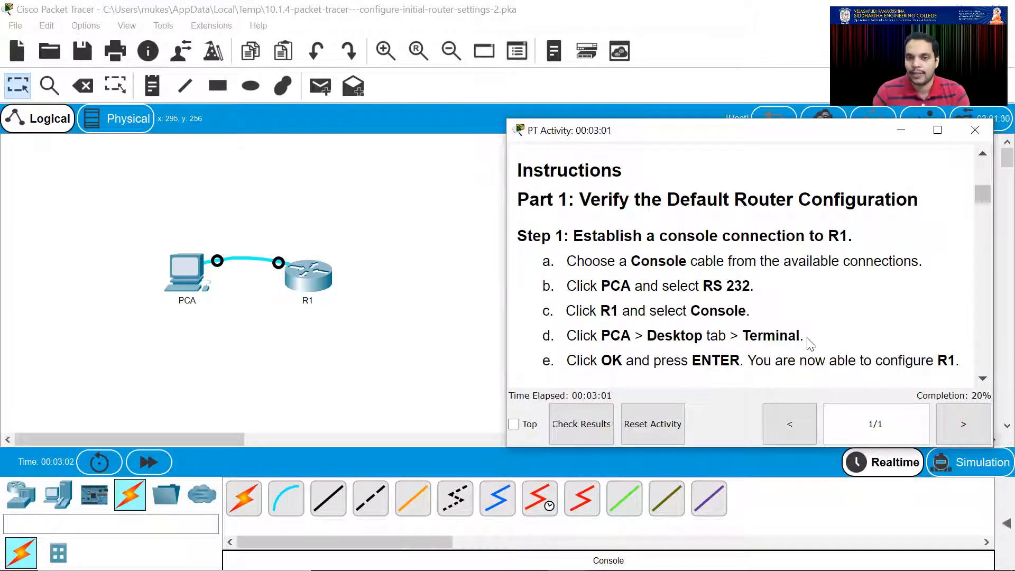
left_click(189, 353)
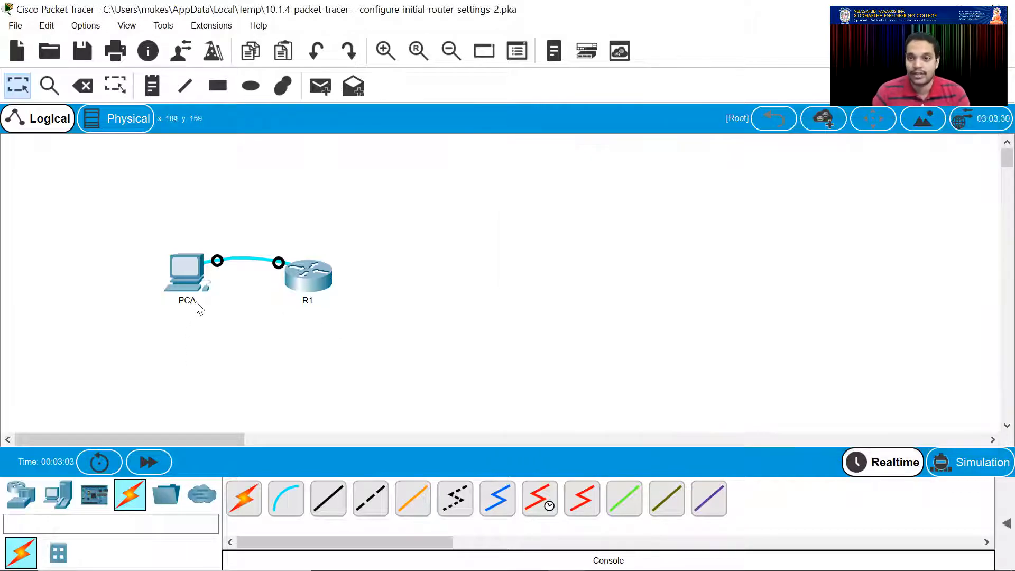
left_click(188, 267)
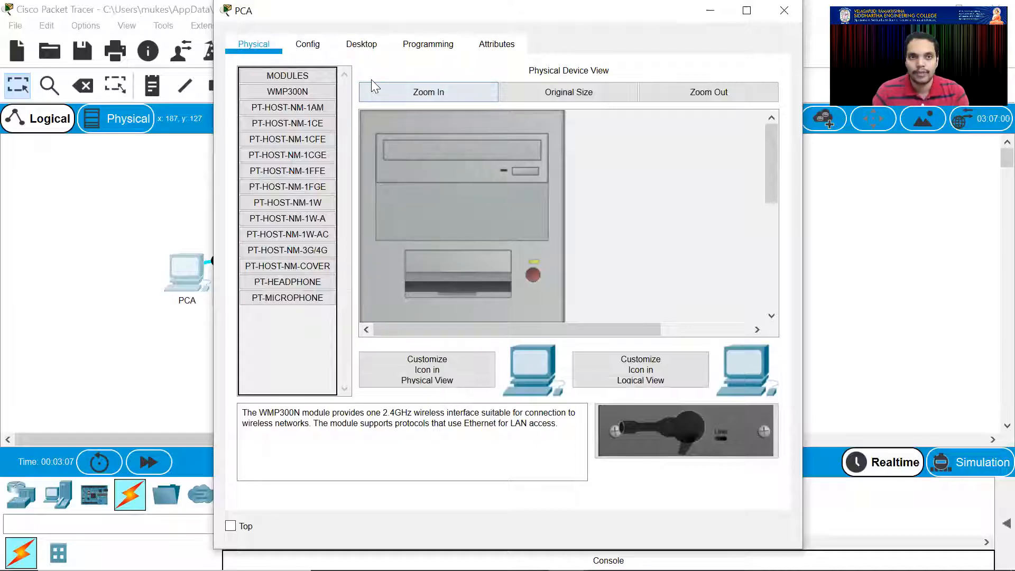
left_click(355, 44)
left_click(354, 85)
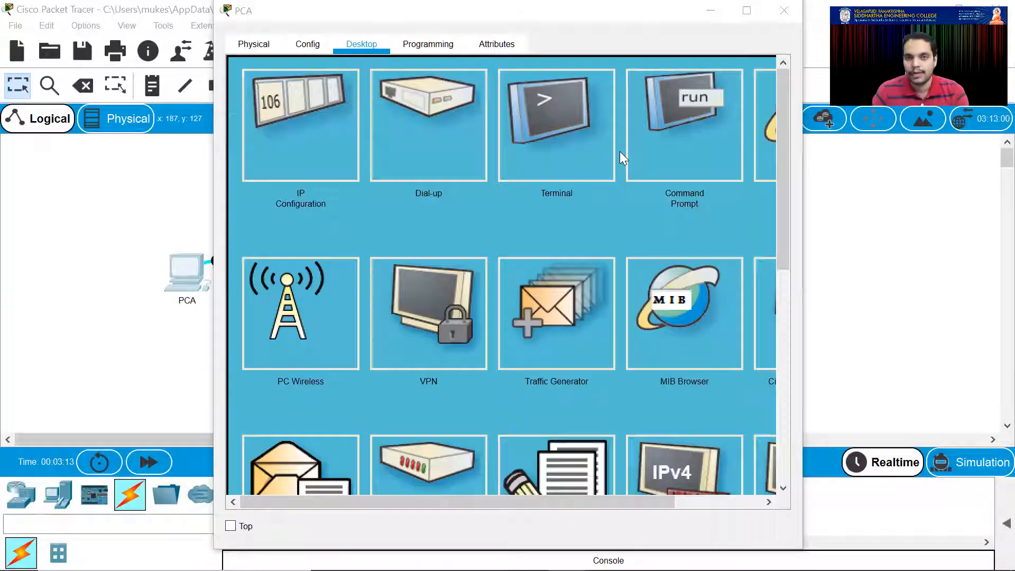
left_click(566, 121)
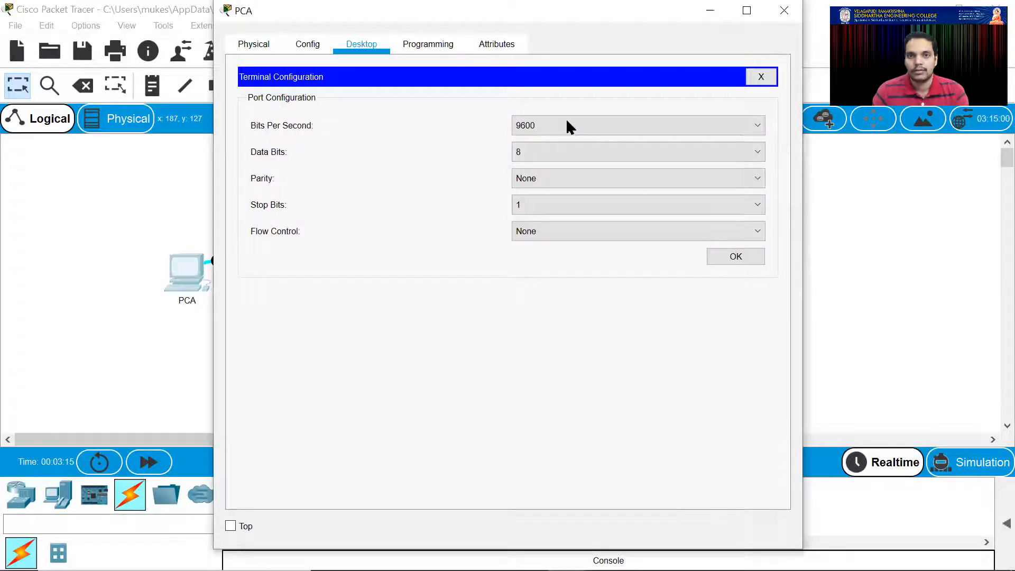
left_click(717, 261)
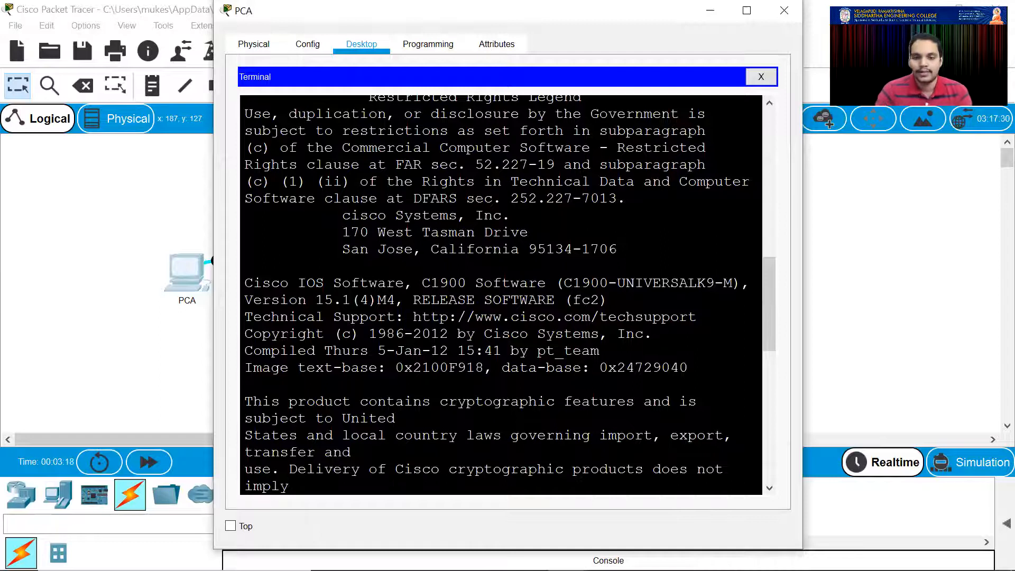
key("Return")
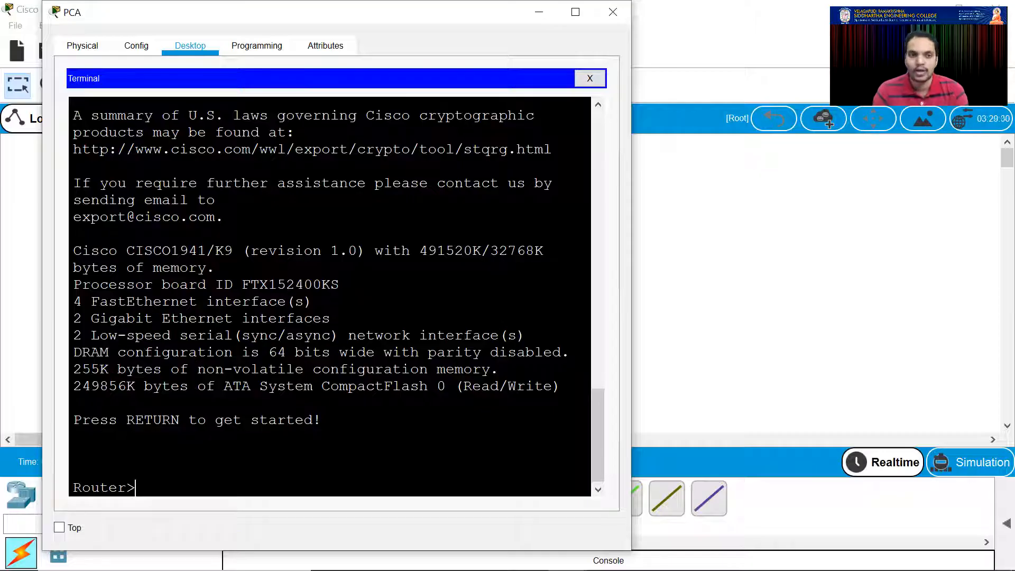
Bring up the activity instructions at Step 2 and narrow their window so it sits beside the PCA terminal
mouse_move(568, 555)
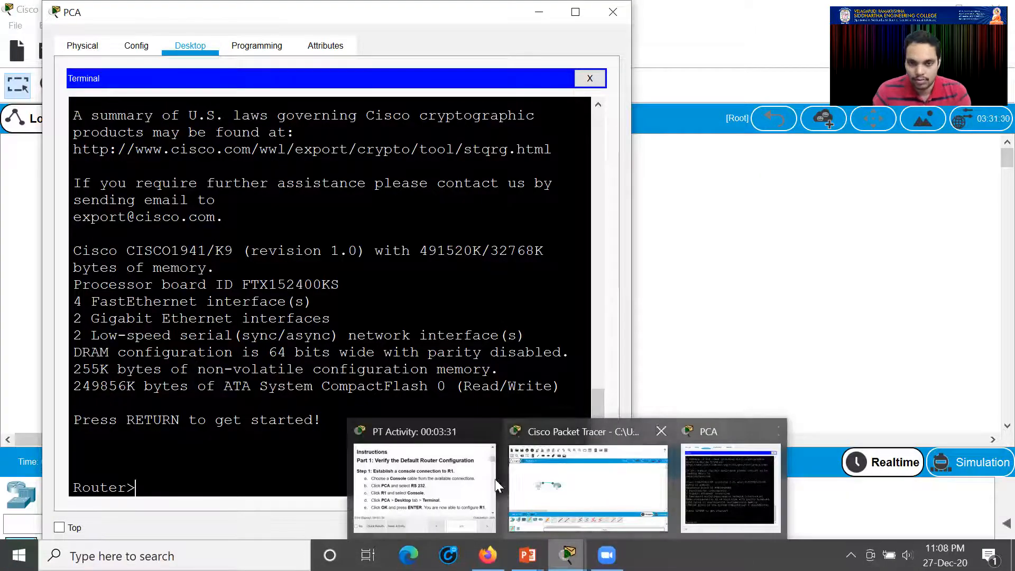
left_click(423, 487)
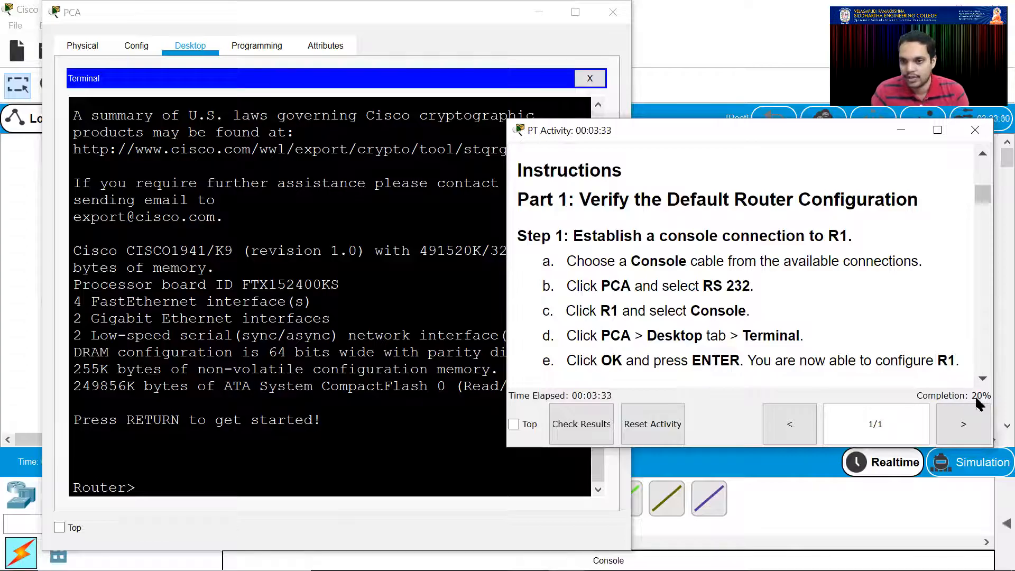
scroll(809, 315, "down", 3)
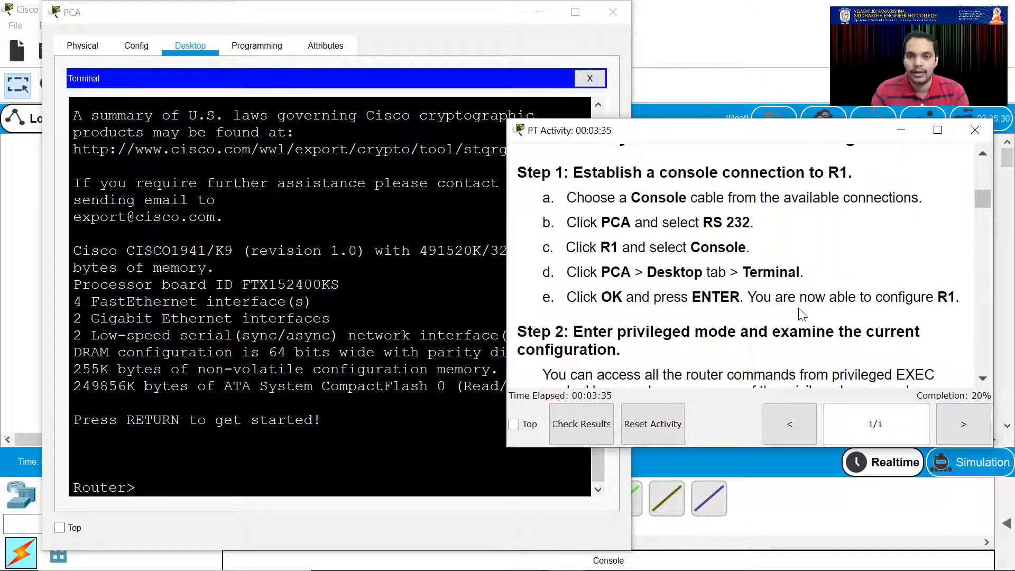
scroll(769, 307, "down", 1)
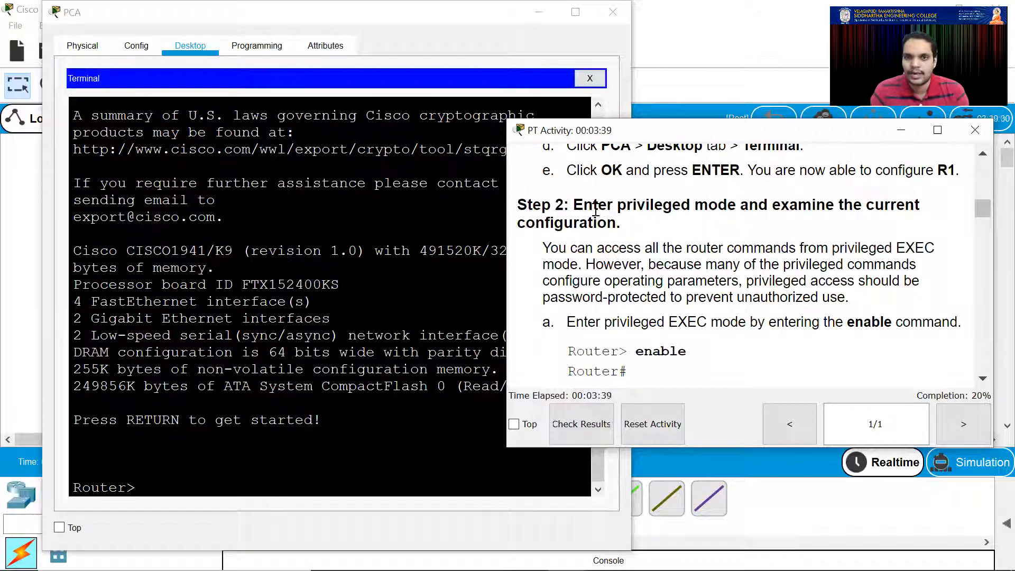
scroll(706, 306, "down", 1)
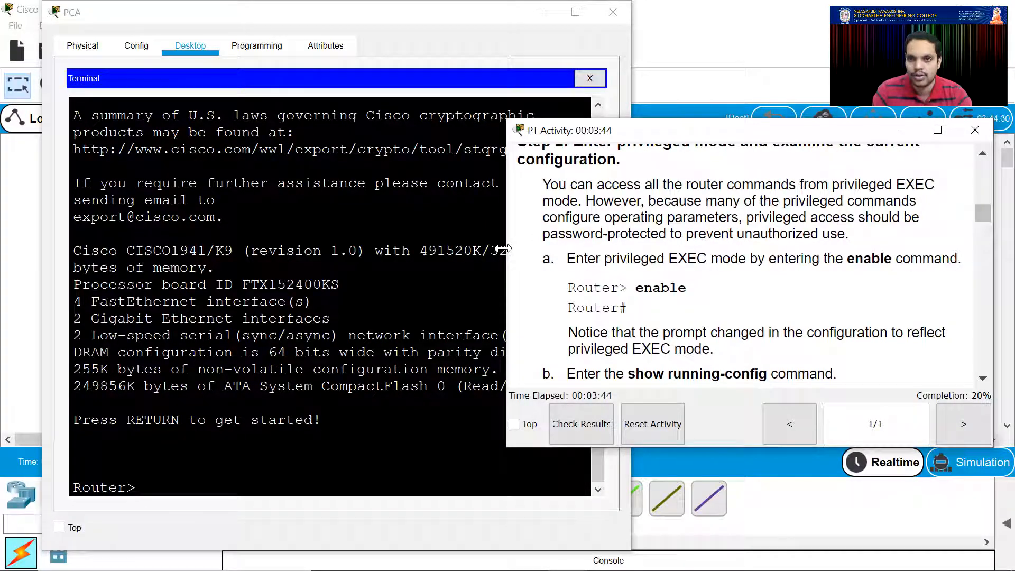
left_click_drag(503, 248, 615, 249)
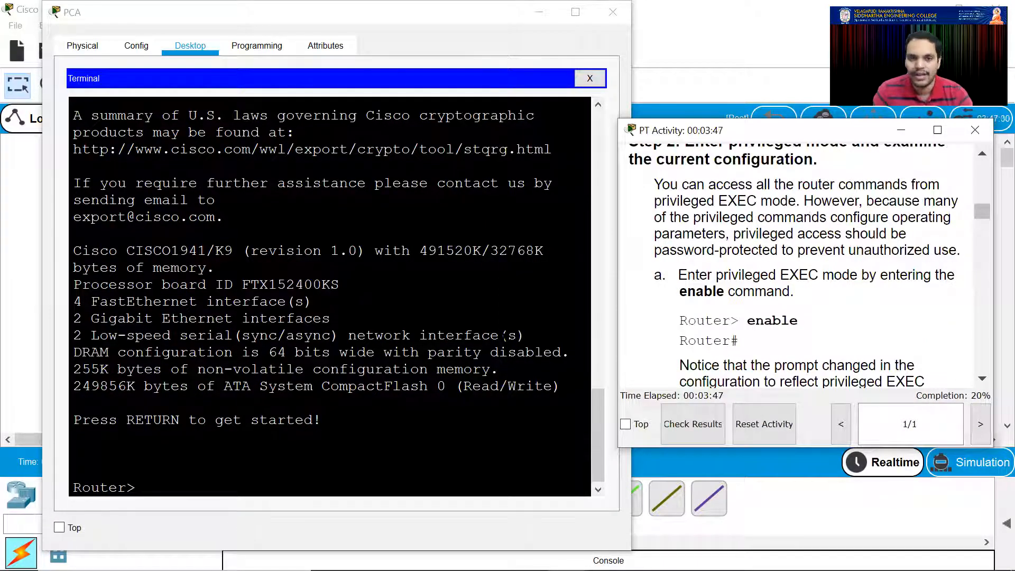
scroll(737, 273, "down", 1)
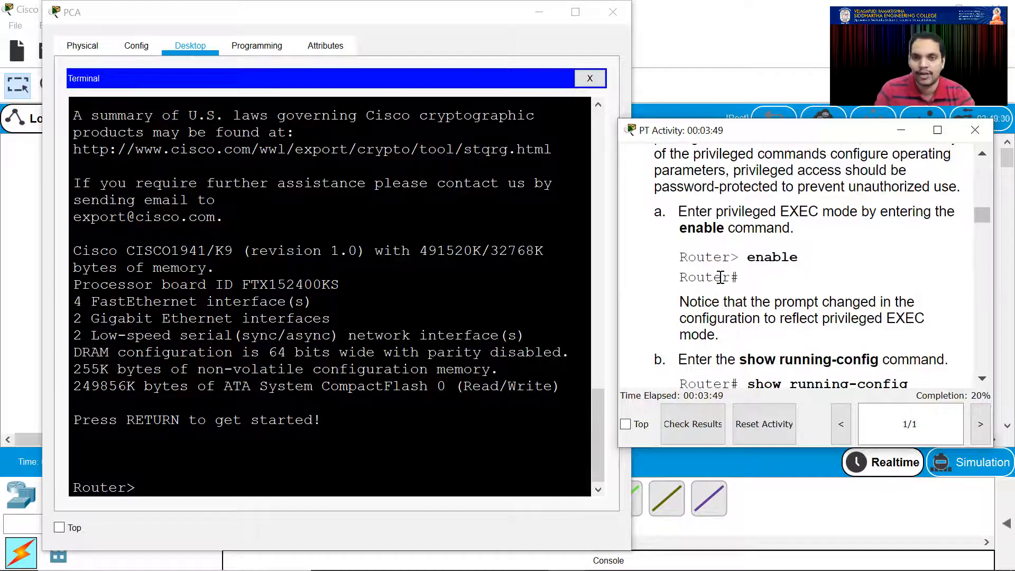
scroll(330, 296, "down", 1)
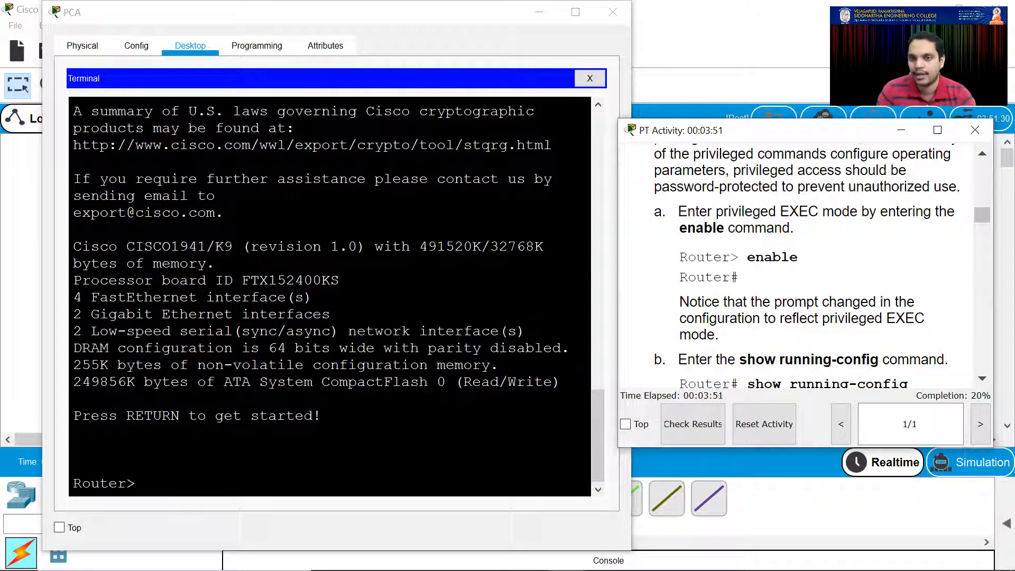
Enter privileged EXEC mode on the router with the enable command
left_click(330, 296)
type("enable")
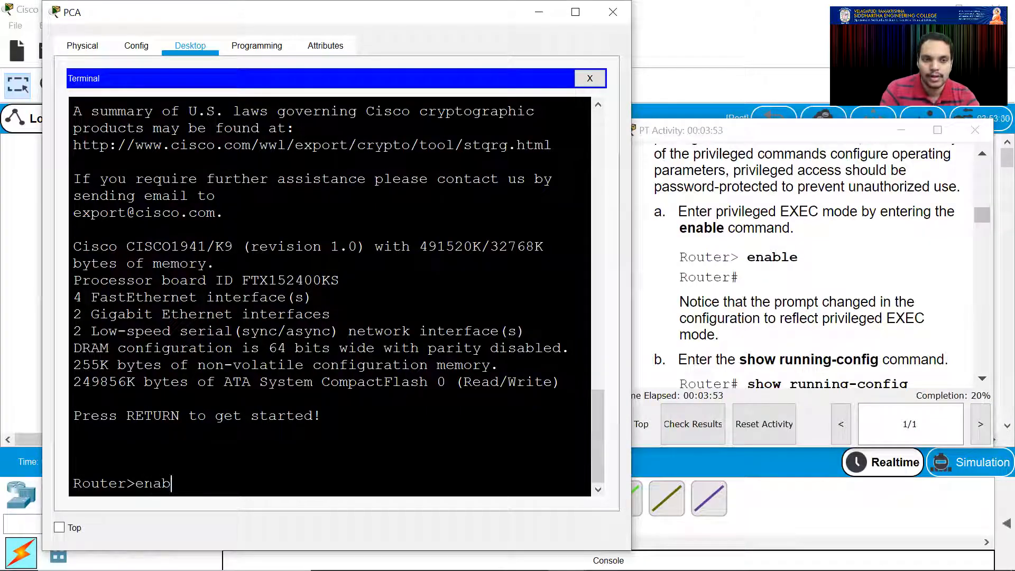
key("Return")
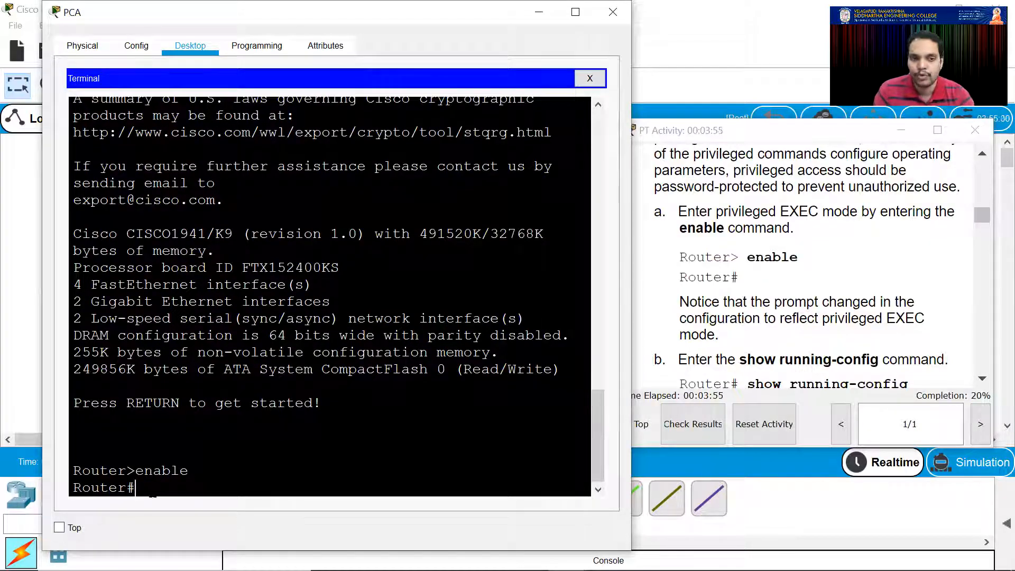
Display the router's current configuration with the show running-config command
scroll(751, 312, "down", 2)
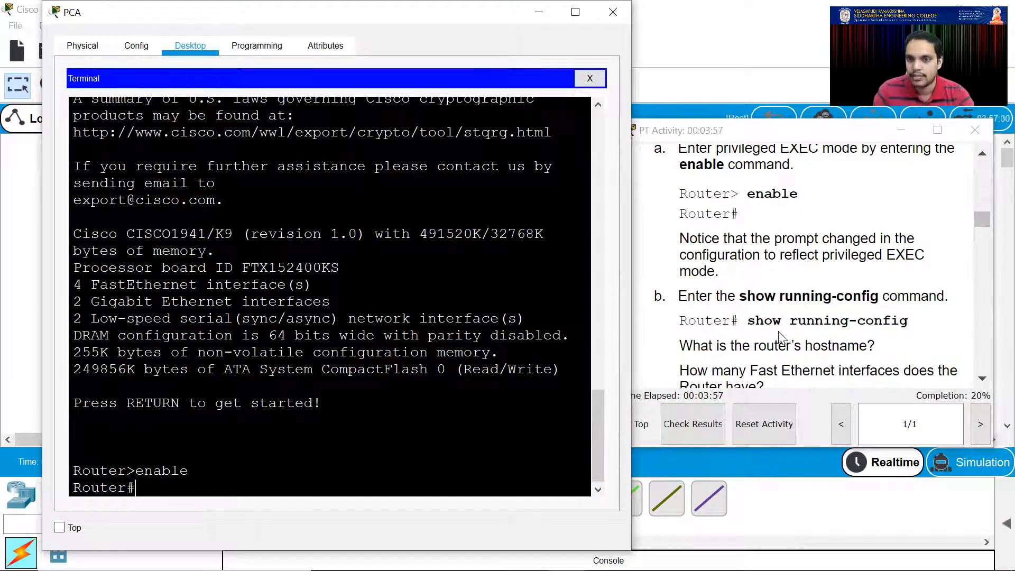
type("s")
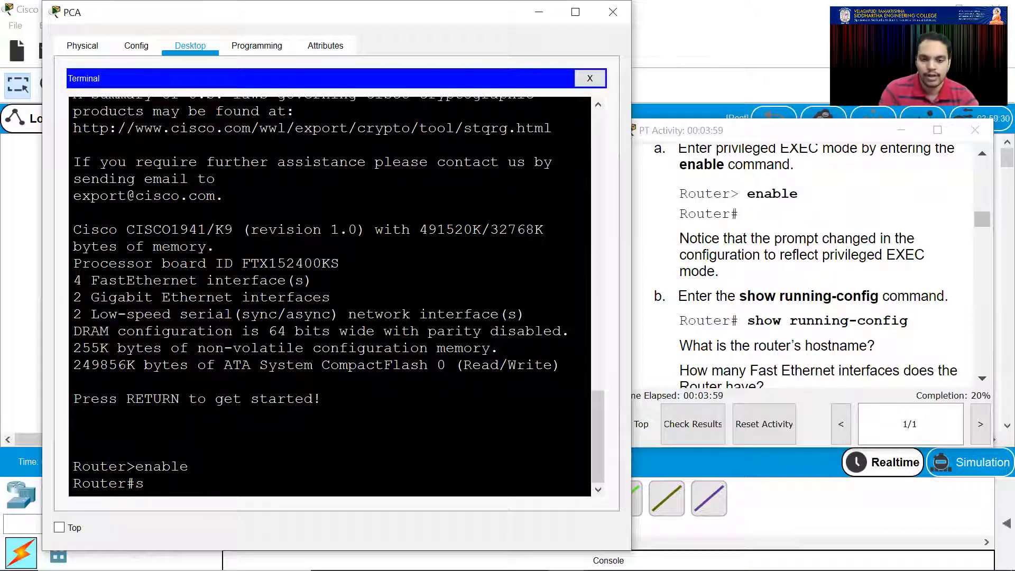
type("how run")
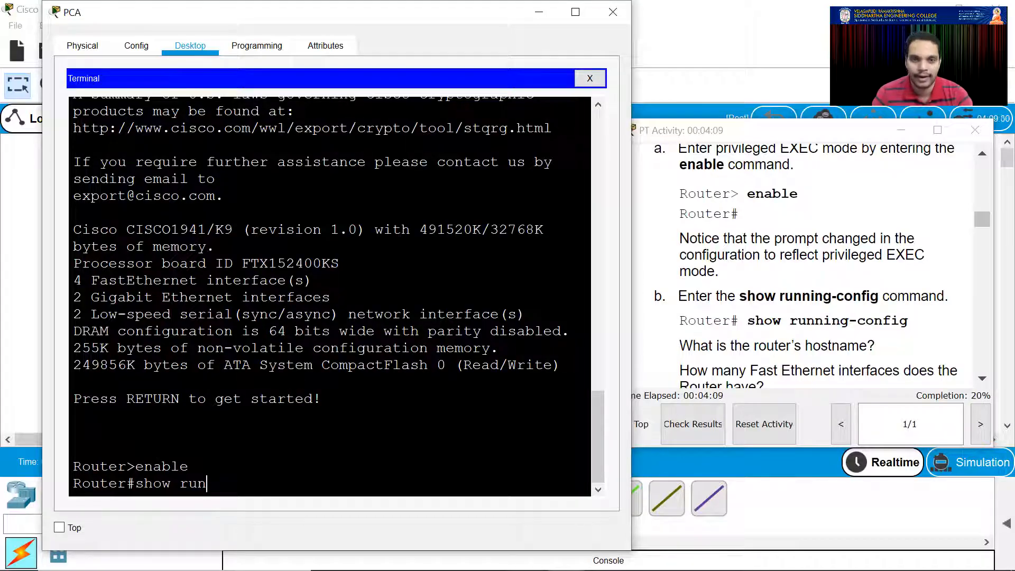
key("Tab")
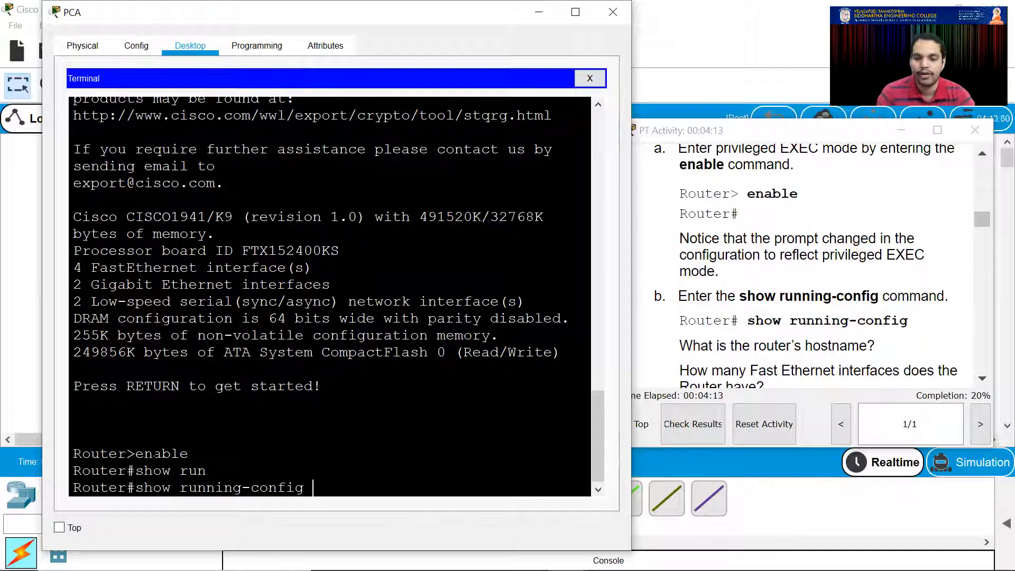
key("Return")
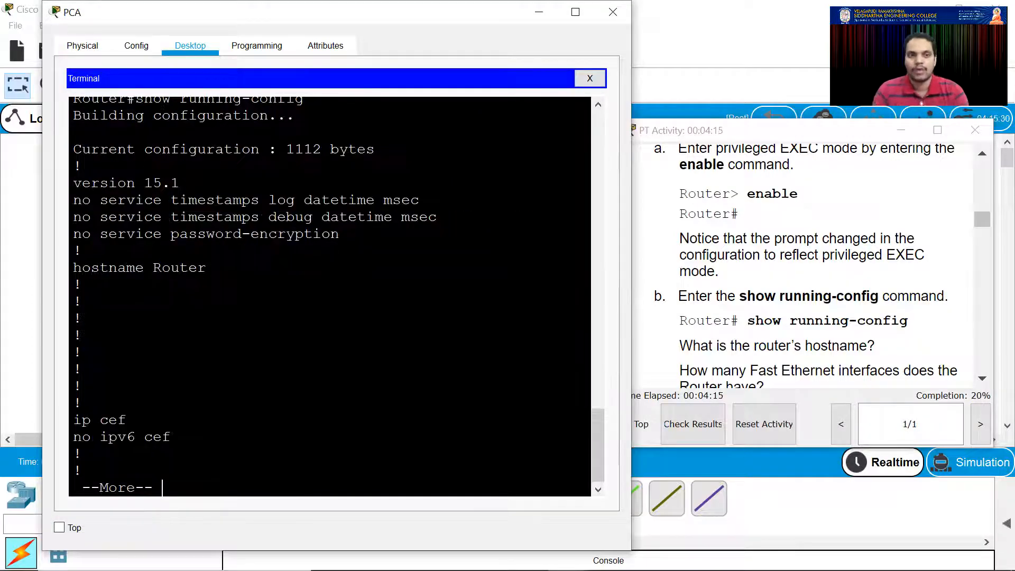
Read the activity questions about the running configuration and locate the router's hostname in the output
scroll(766, 276, "down", 2)
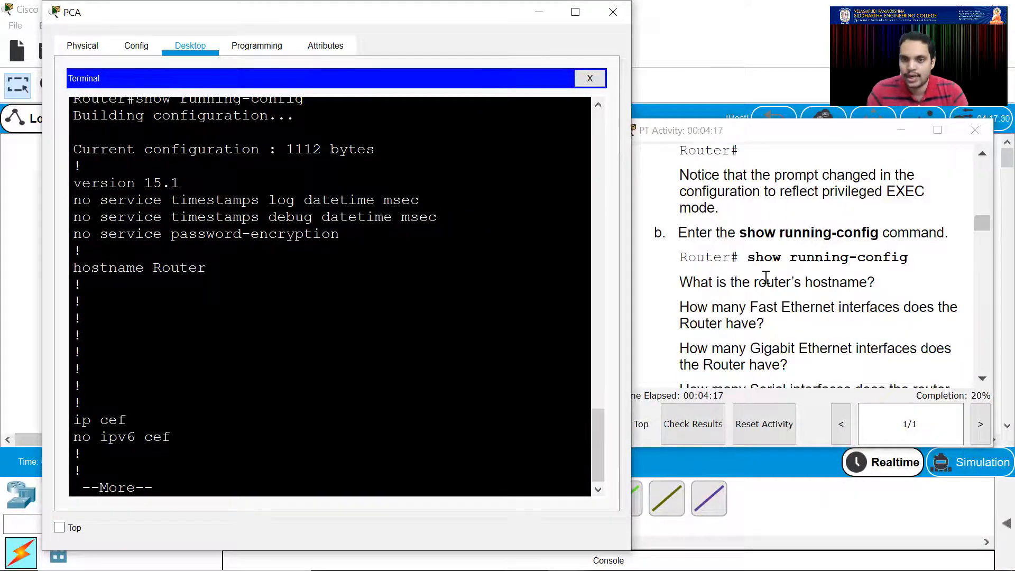
scroll(766, 276, "down", 2)
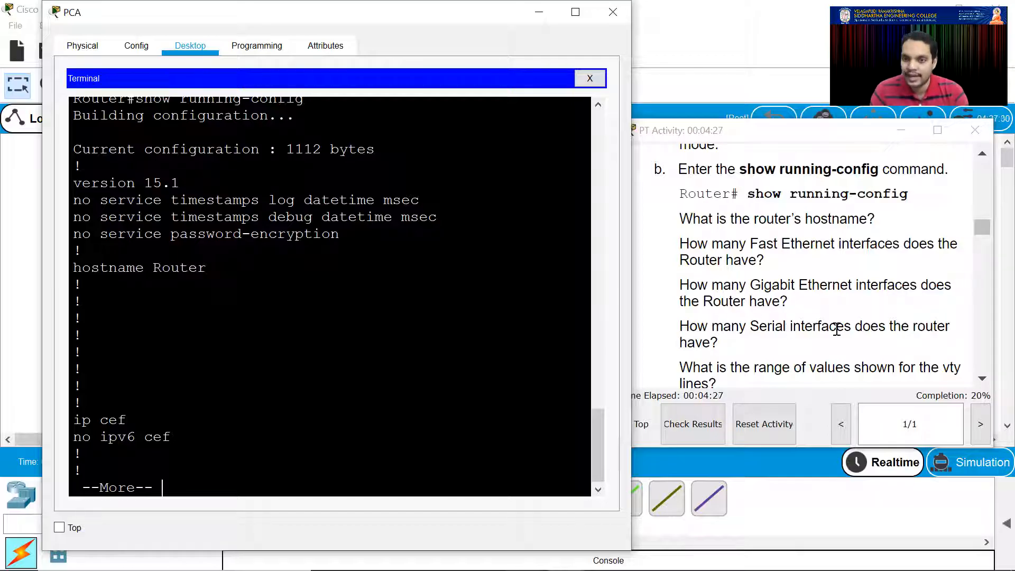
scroll(824, 334, "down", 1)
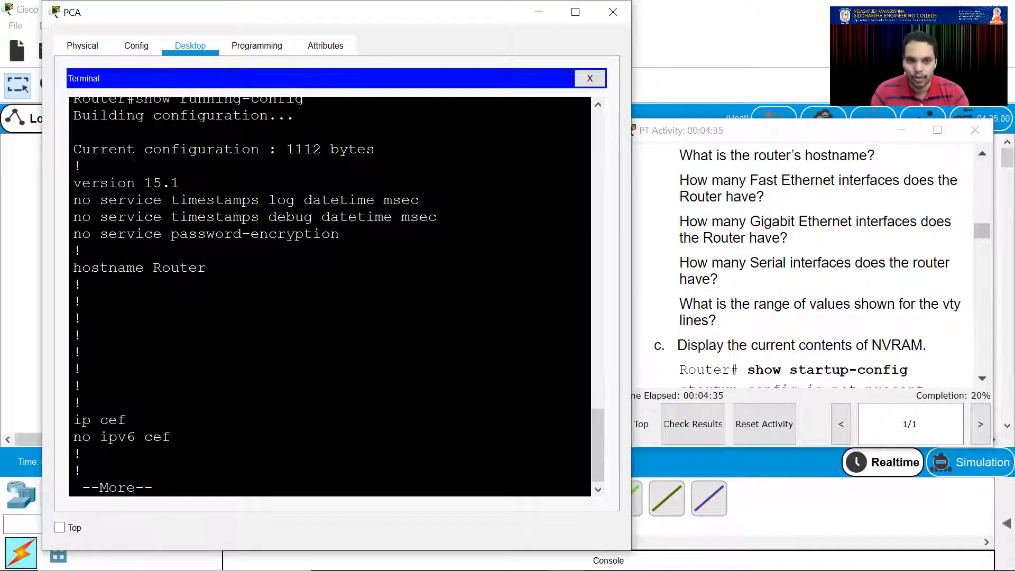
left_click_drag(154, 487, 82, 487)
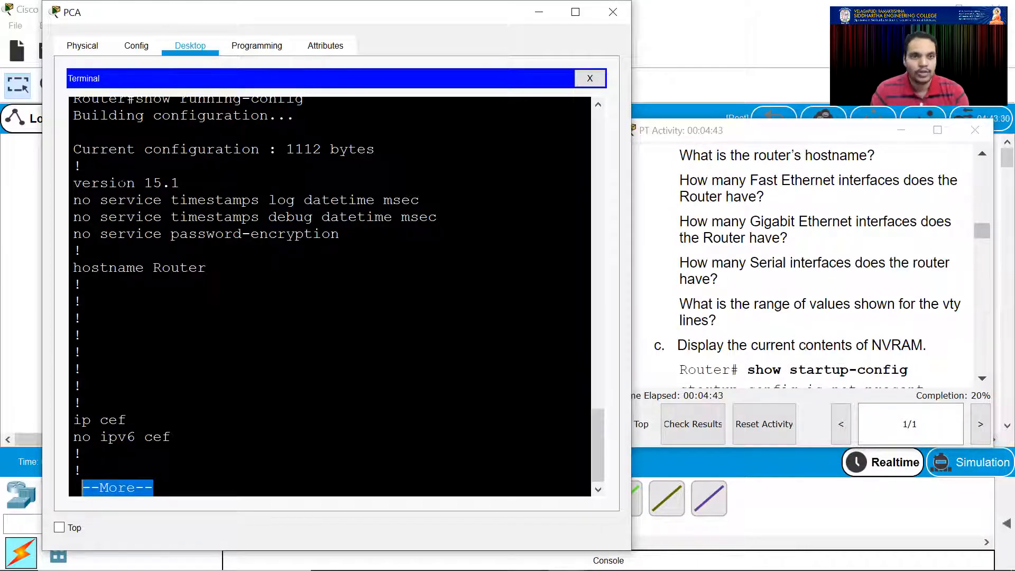
left_click_drag(74, 268, 207, 268)
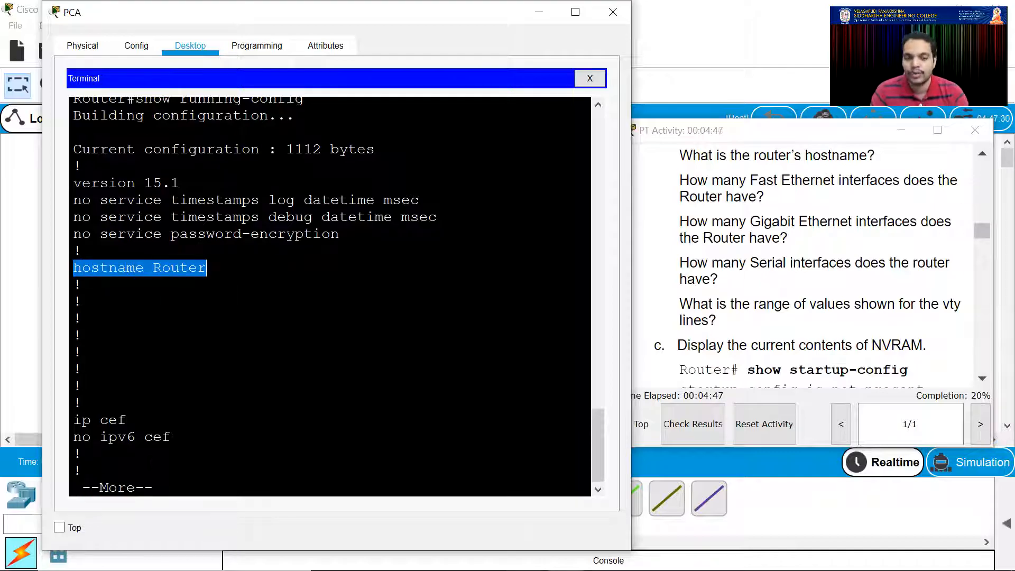
scroll(183, 265, "up", 1)
scroll(183, 265, "down", 1)
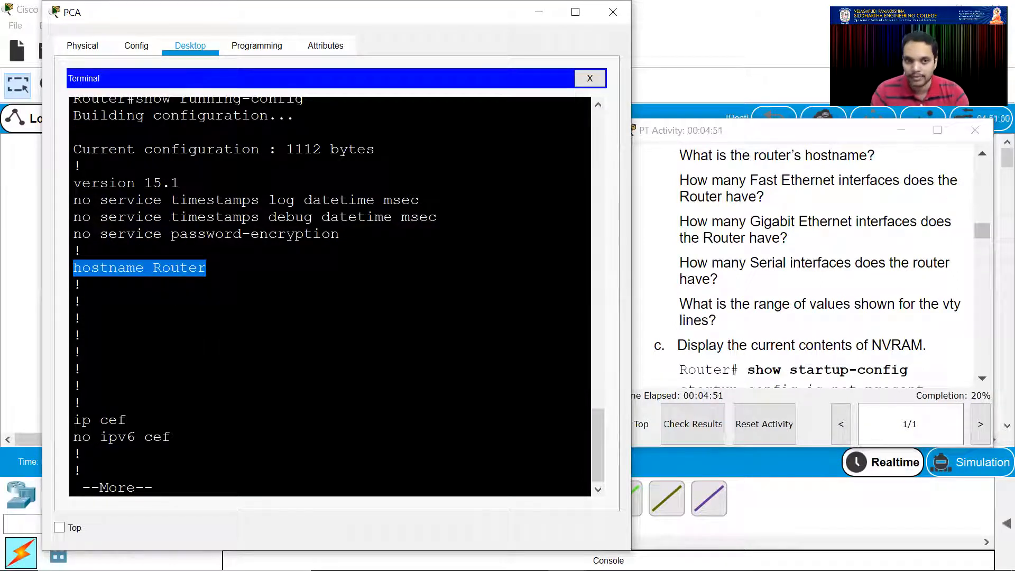
Page further through the running configuration and examine the Gigabit Ethernet and Serial interfaces asked about in the activity
key("space")
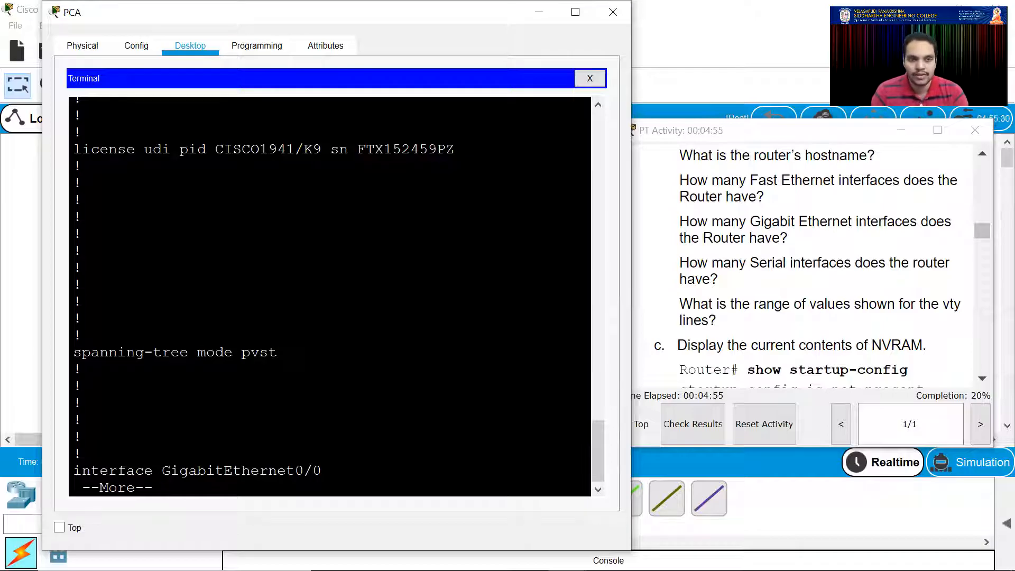
key("space")
scroll(267, 159, "up", 1)
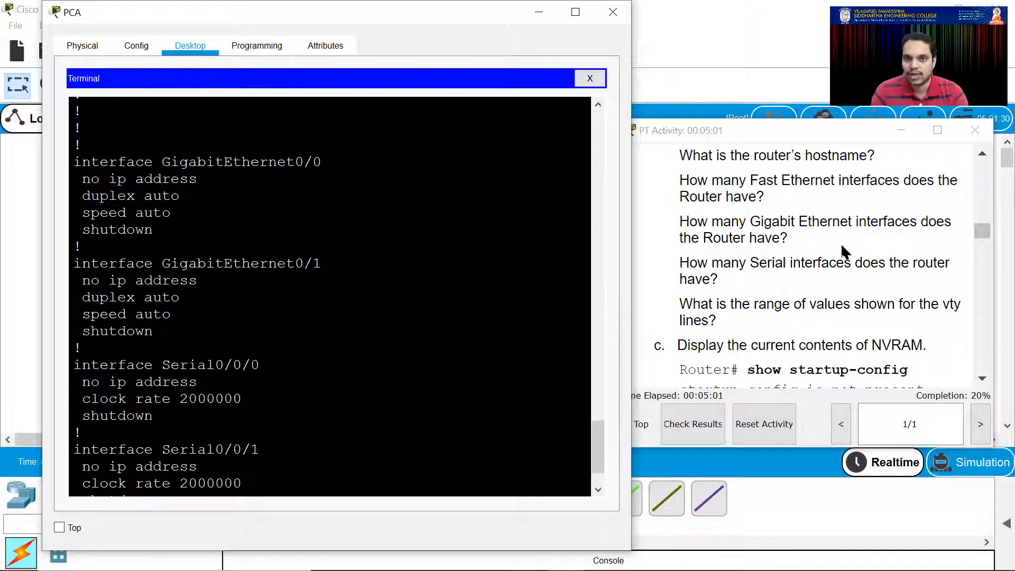
left_click_drag(788, 238, 712, 222)
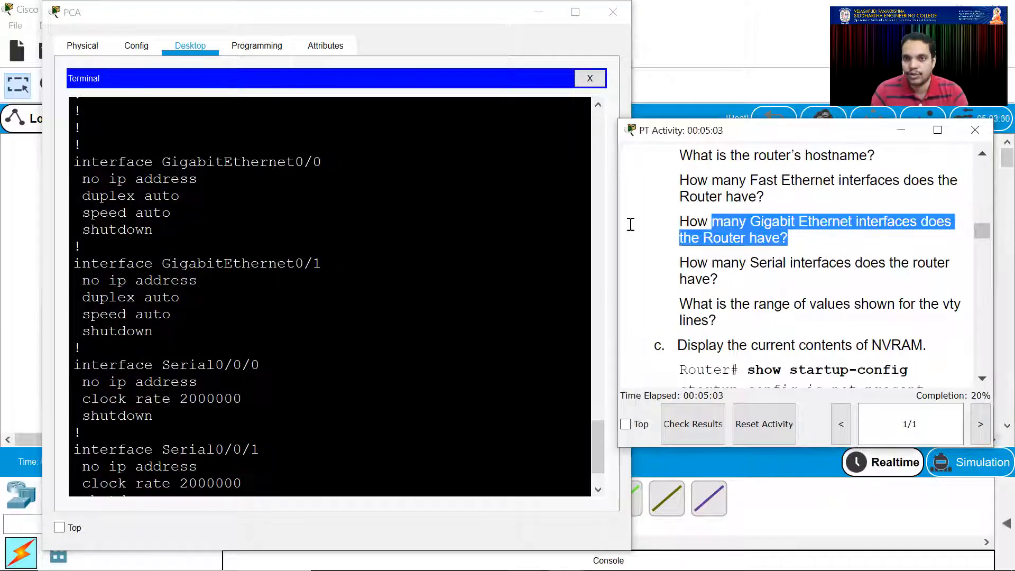
scroll(330, 296, "down", 2)
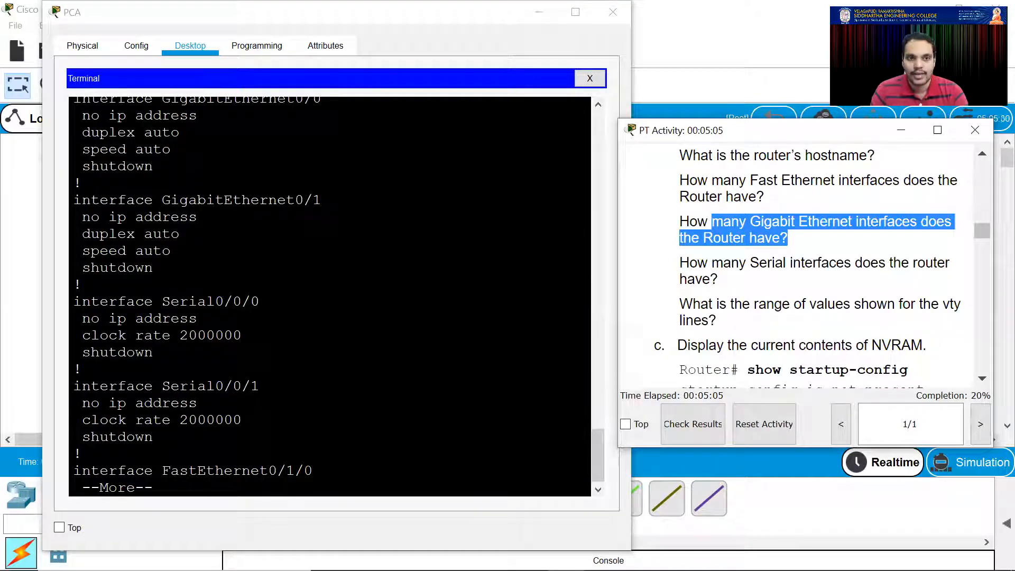
left_click_drag(717, 279, 680, 263)
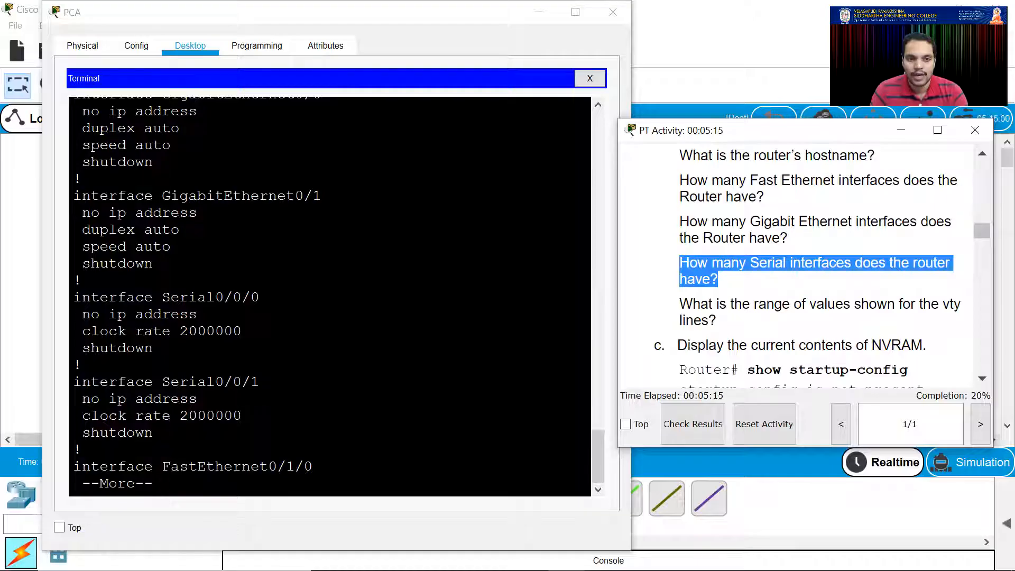
Page to the end of the running configuration, examining the Fast Ethernet interfaces and the vty line range
left_click(82, 365)
key("space")
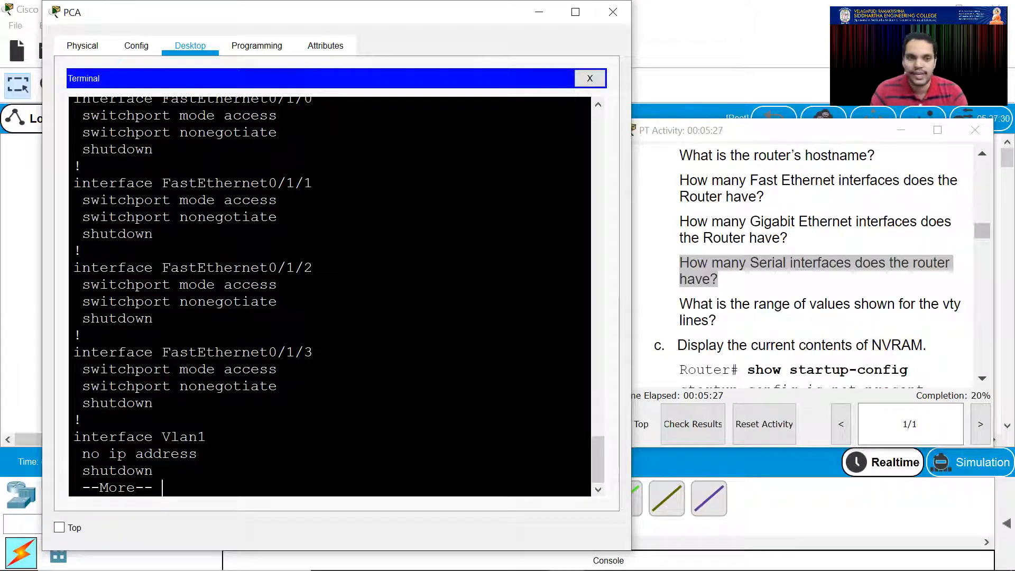
key("space")
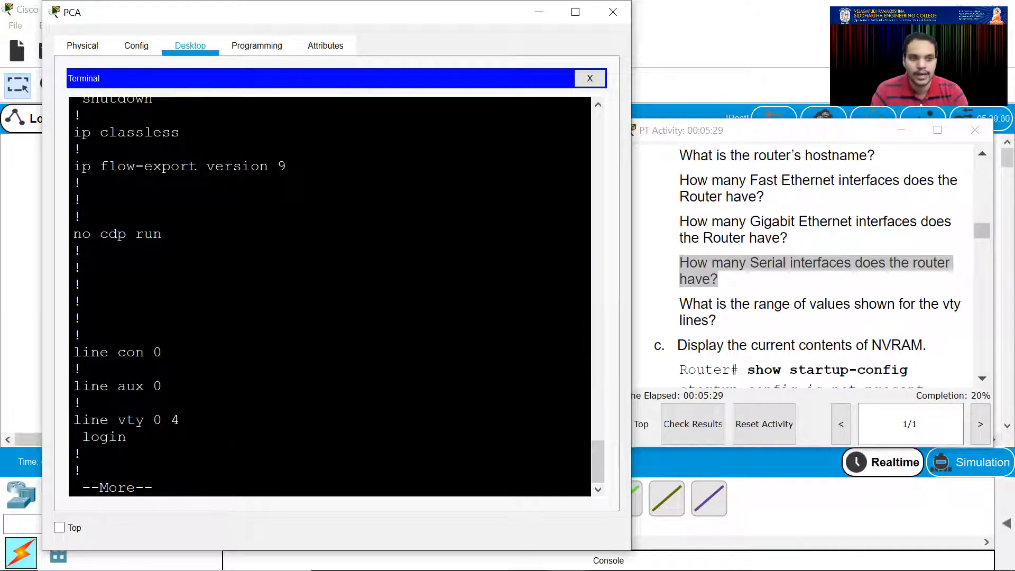
left_click_drag(116, 420, 176, 420)
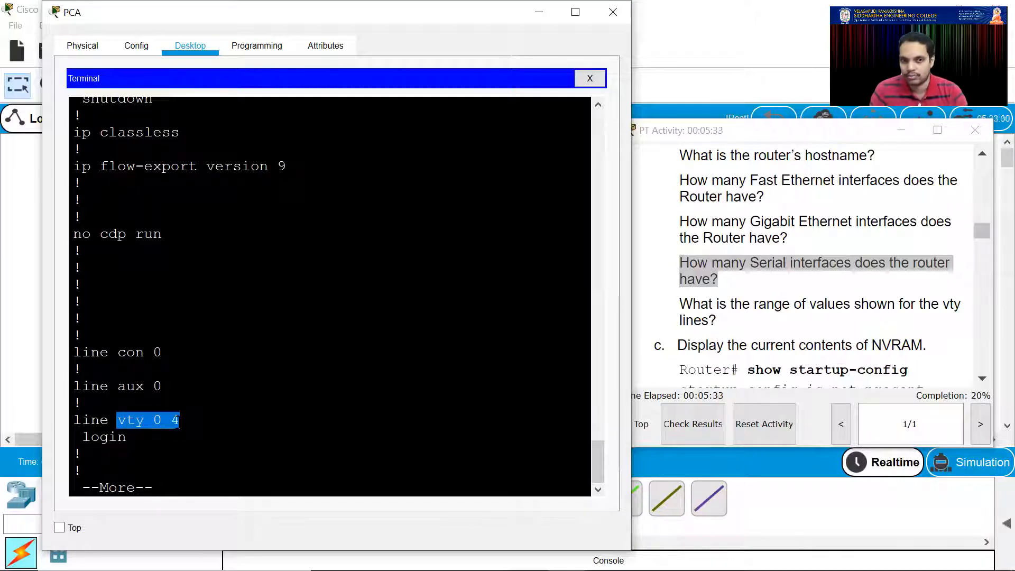
left_click(800, 330)
scroll(754, 344, "down", 4)
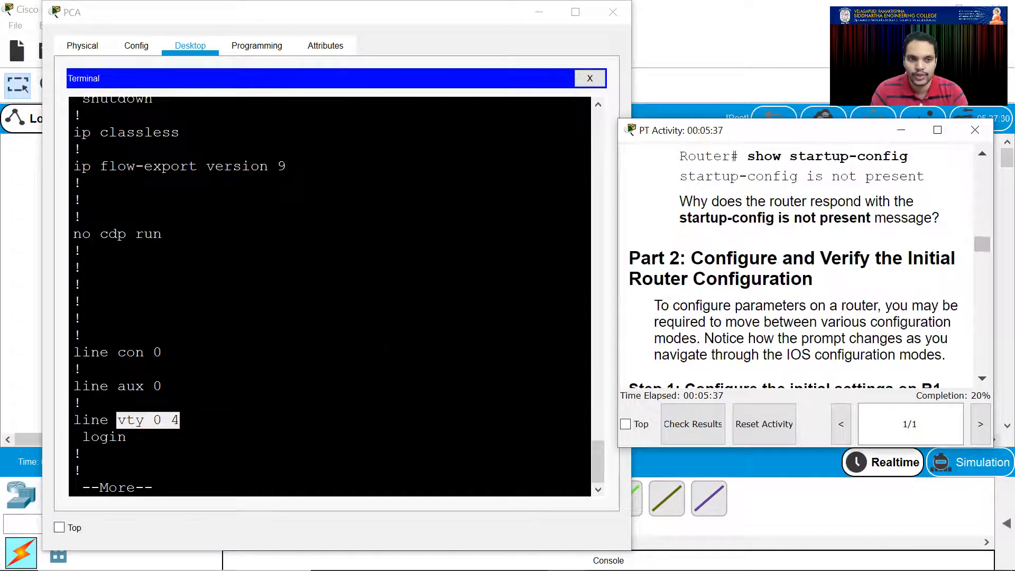
left_click(159, 351)
key("space")
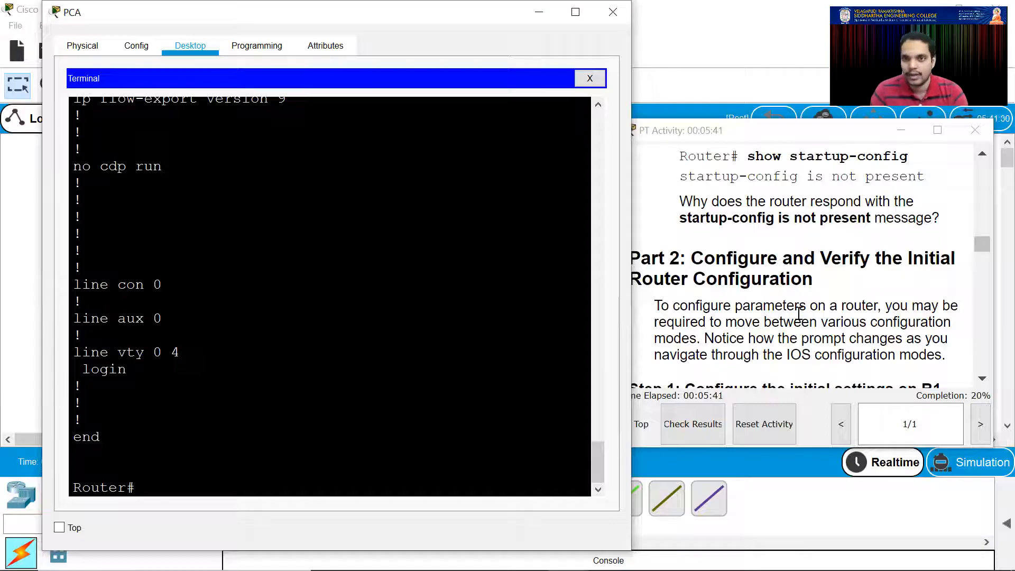
Display the contents of NVRAM with the show startup-config command and compare the router's response with the activity question
scroll(794, 321, "up", 2)
scroll(794, 321, "up", 2)
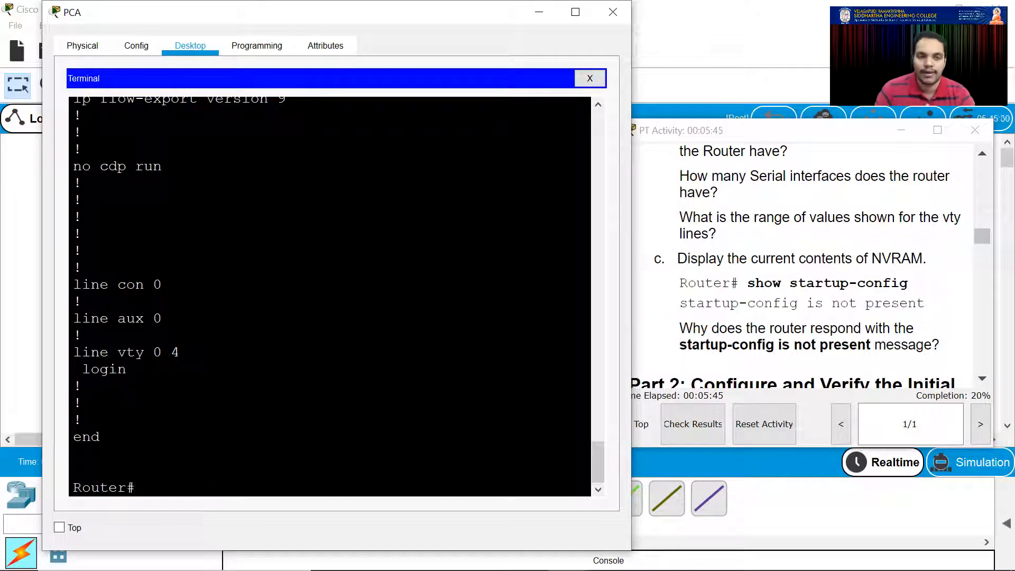
type("how st")
key("Tab")
type("ar")
key("Tab")
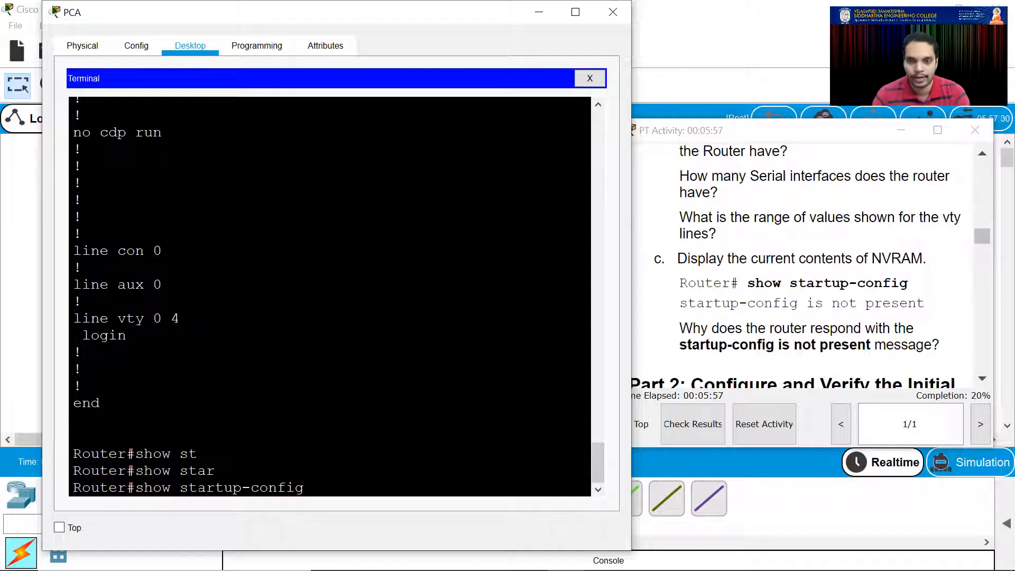
key("Return")
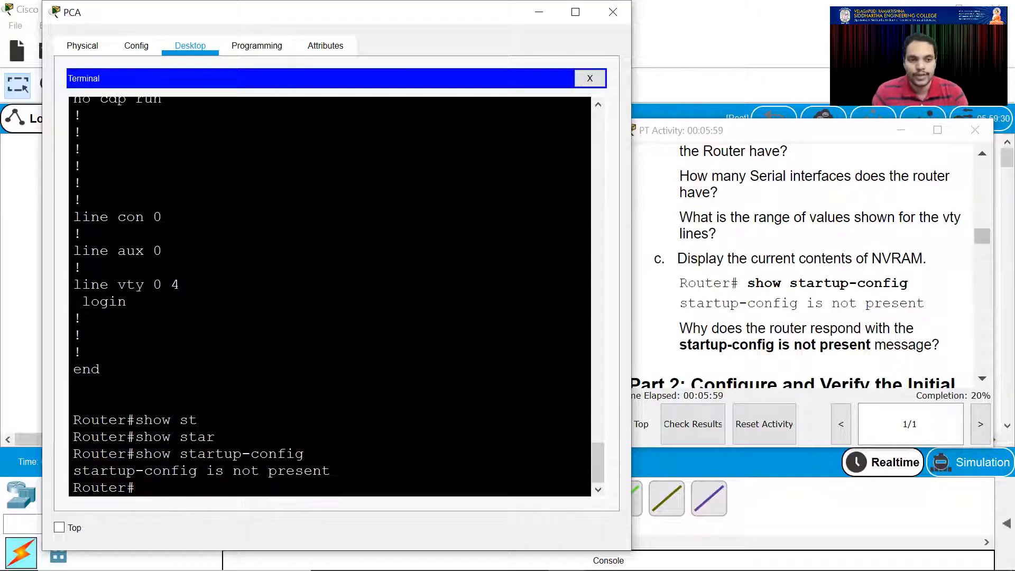
left_click_drag(90, 471, 321, 471)
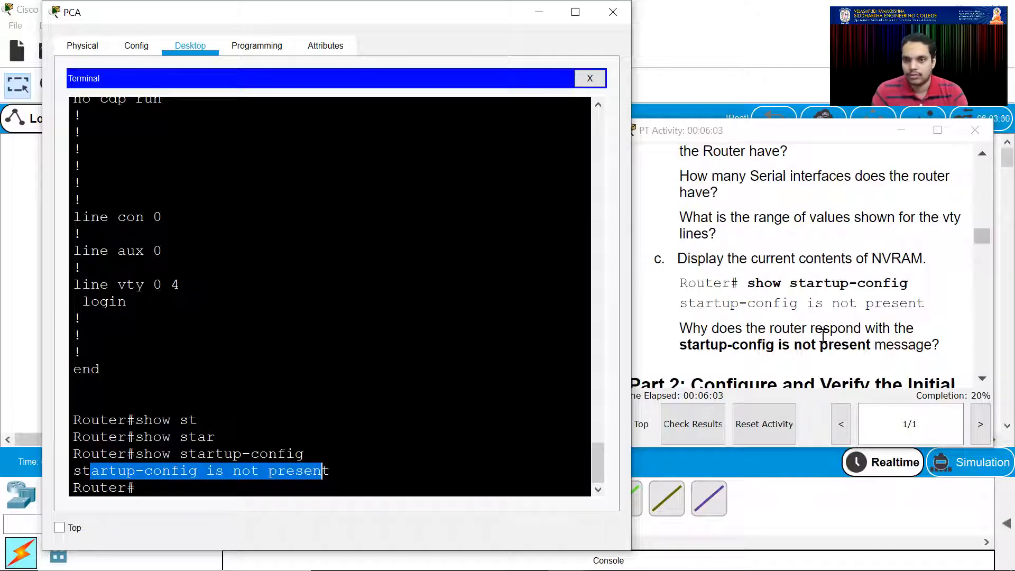
left_click(896, 304)
left_click(331, 471)
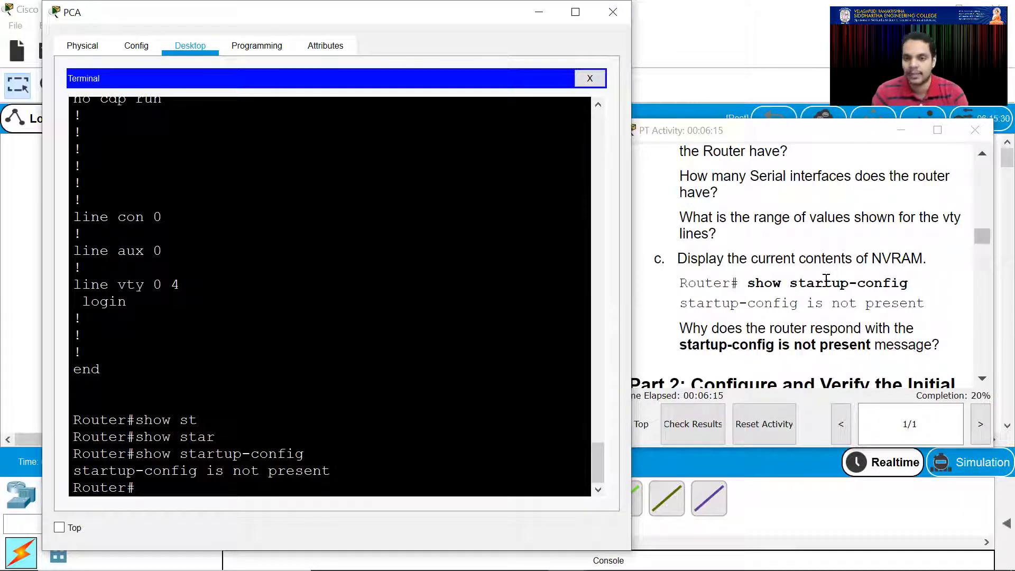
Widen the activity instructions window and read the Part 2, Step 1 settings required on R1
scroll(820, 289, "down", 3)
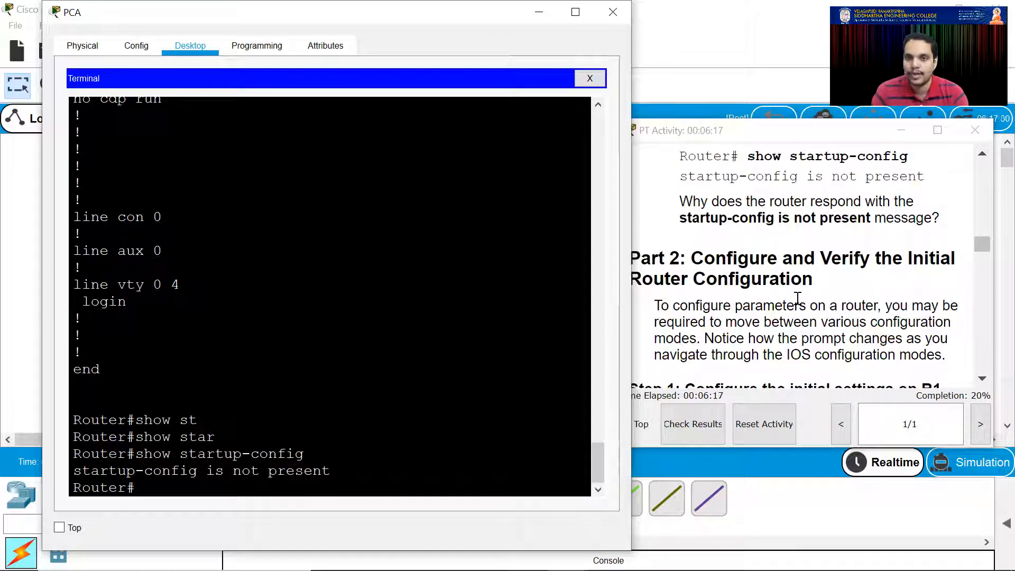
left_click(755, 136)
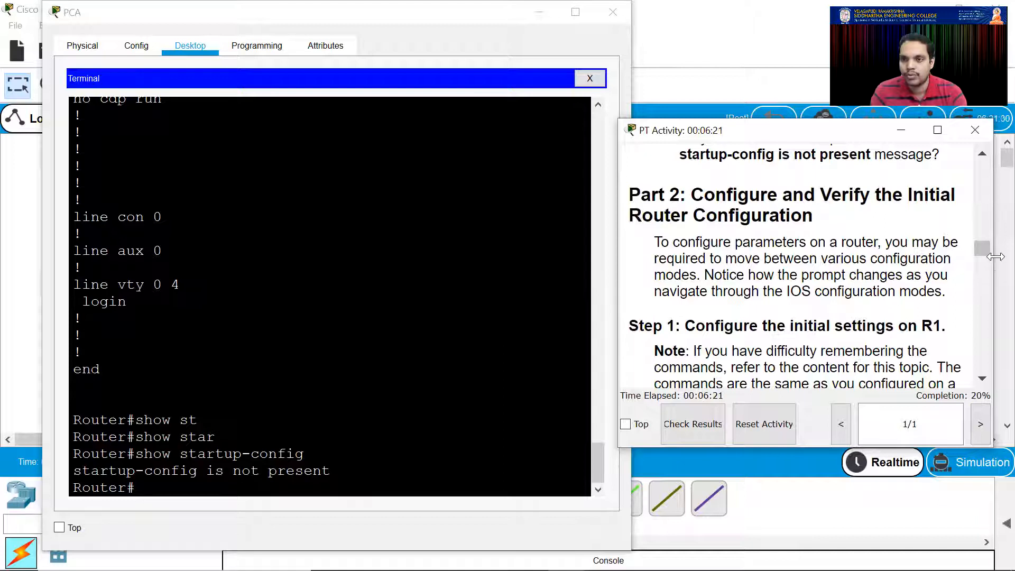
left_click_drag(996, 257, 1014, 257)
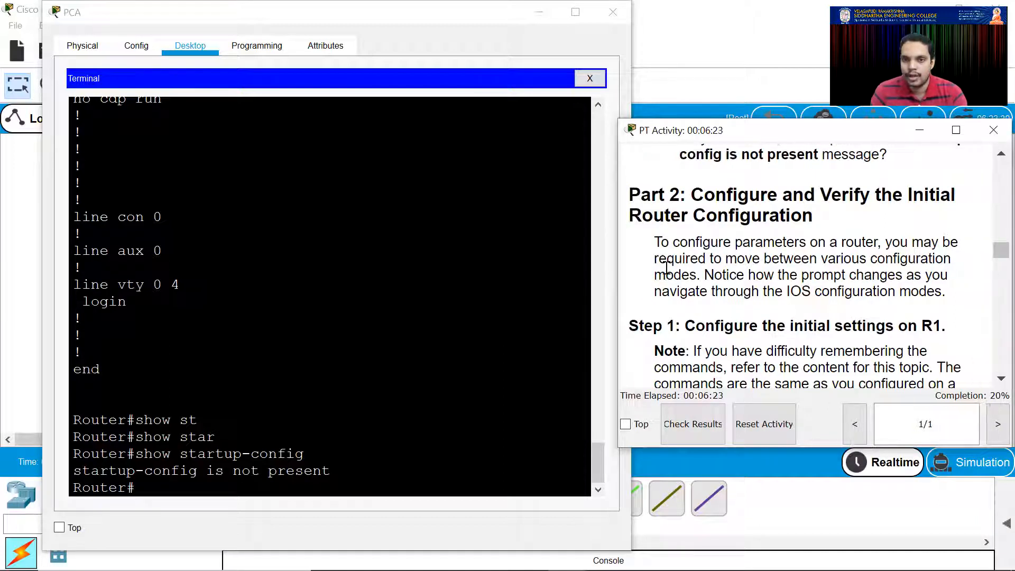
scroll(771, 289, "down", 2)
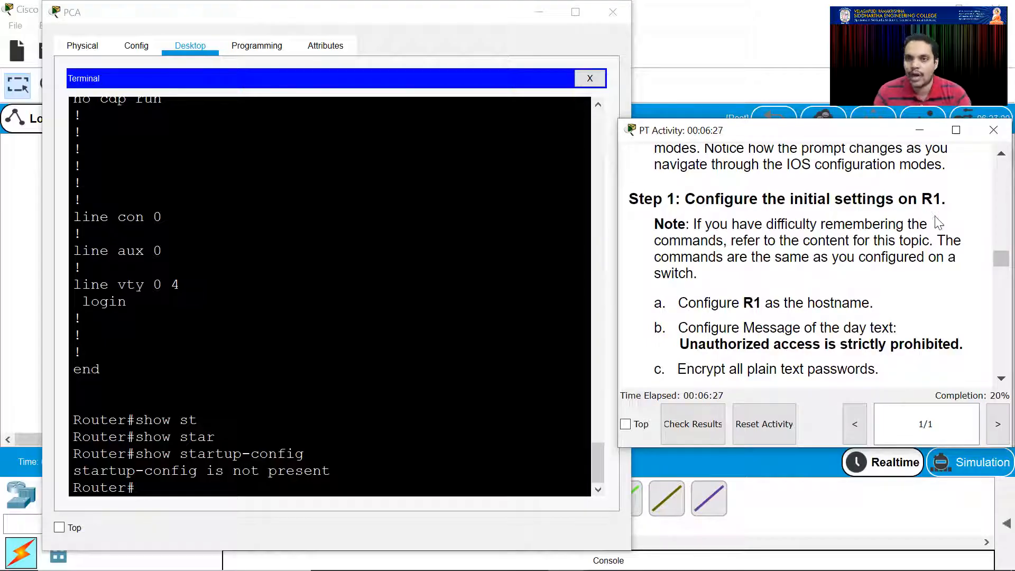
scroll(857, 288, "down", 1)
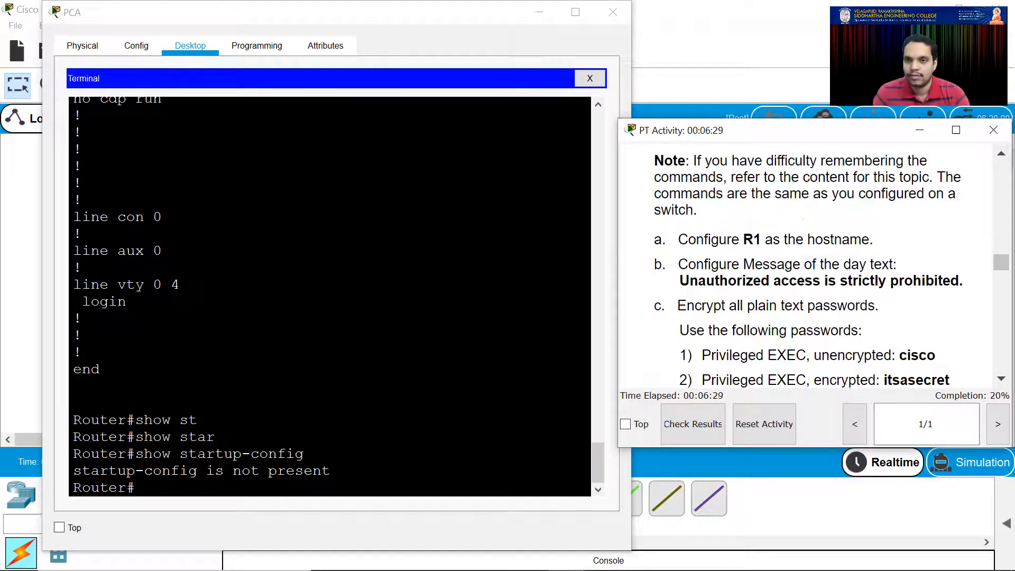
Enter global configuration mode with configure terminal and set the router's hostname to R1
left_click(193, 502)
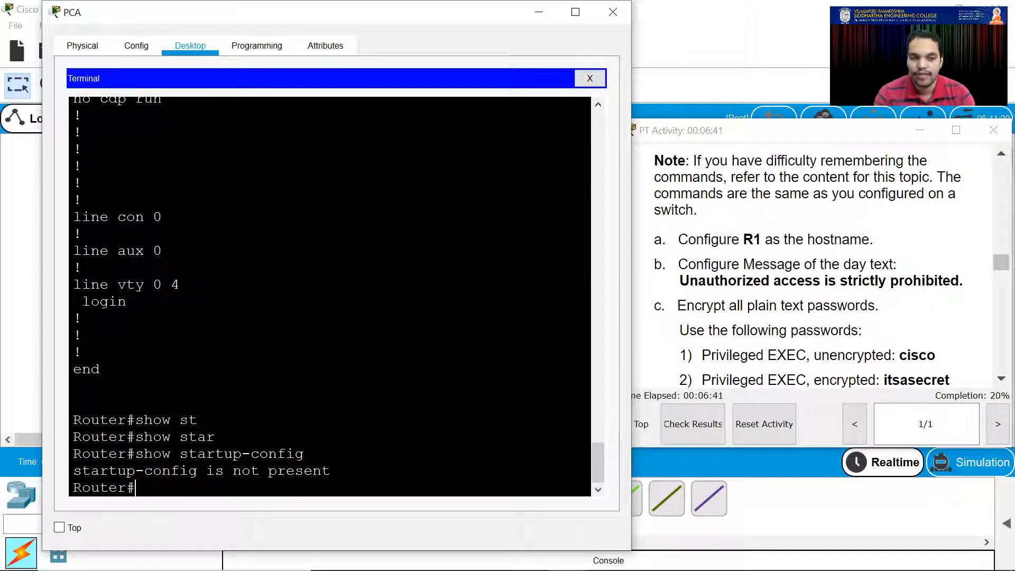
type("confi")
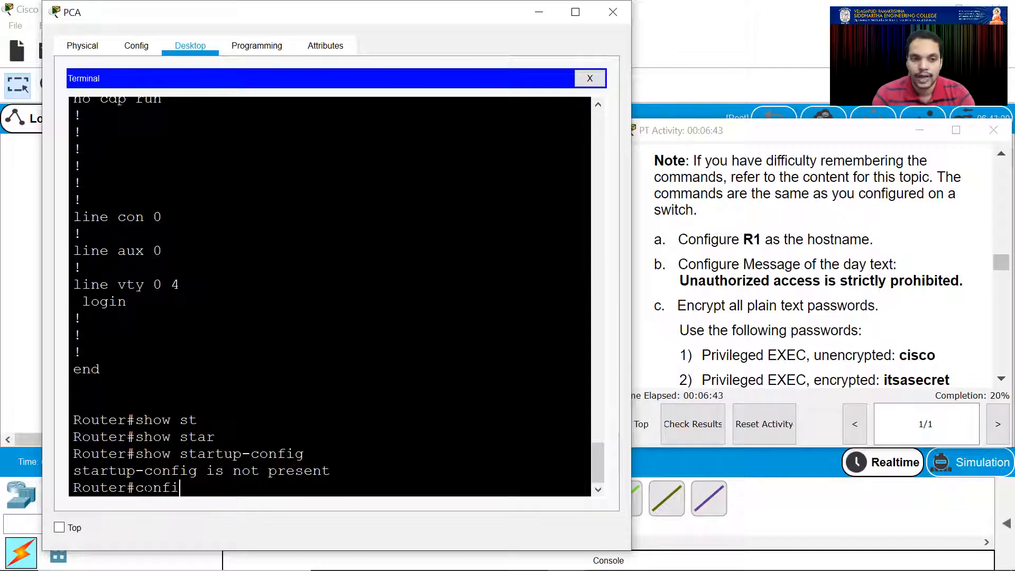
type("gure terminal")
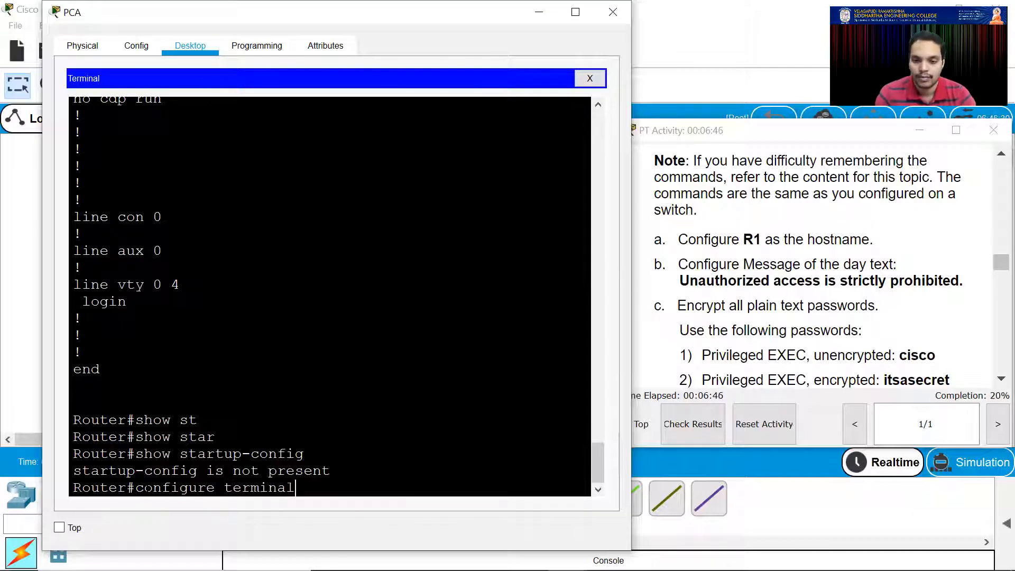
key("Return")
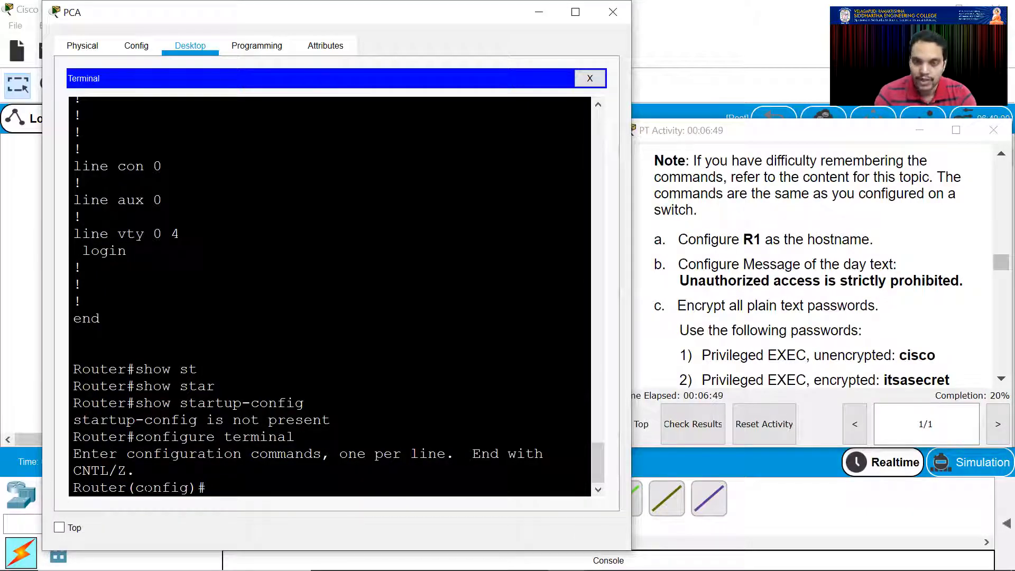
type("hostname R1")
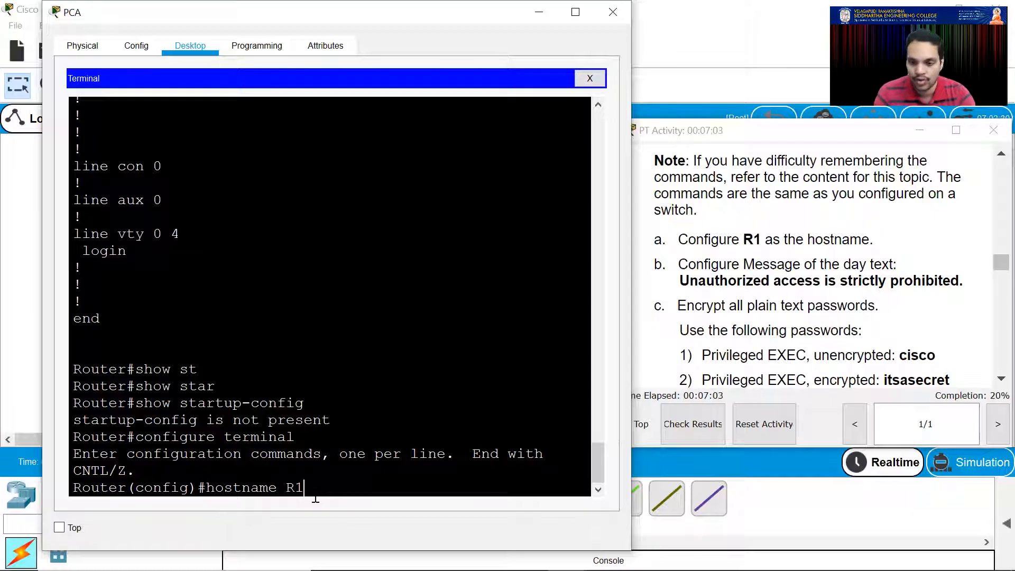
key("Return")
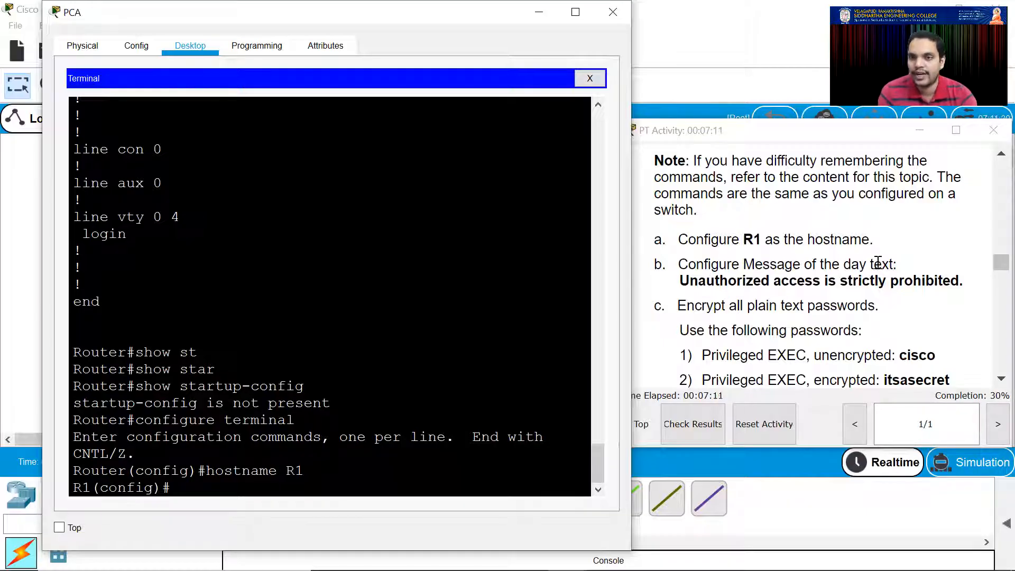
Set R1's message of the day with banner motd to "Unauthorized access is strictly prohibited", using # as the delimiter
left_click_drag(681, 280, 955, 283)
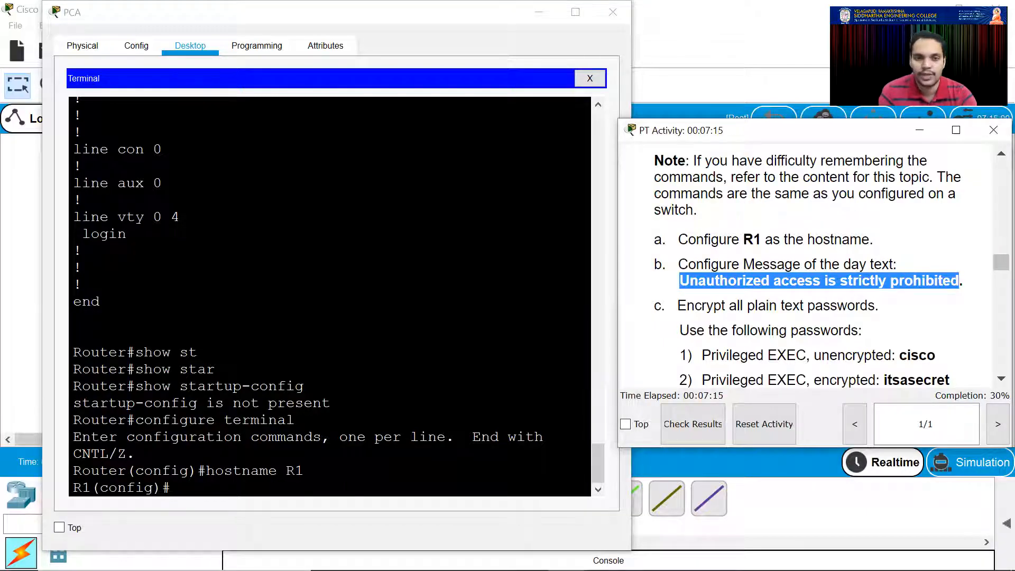
key("alt+Tab")
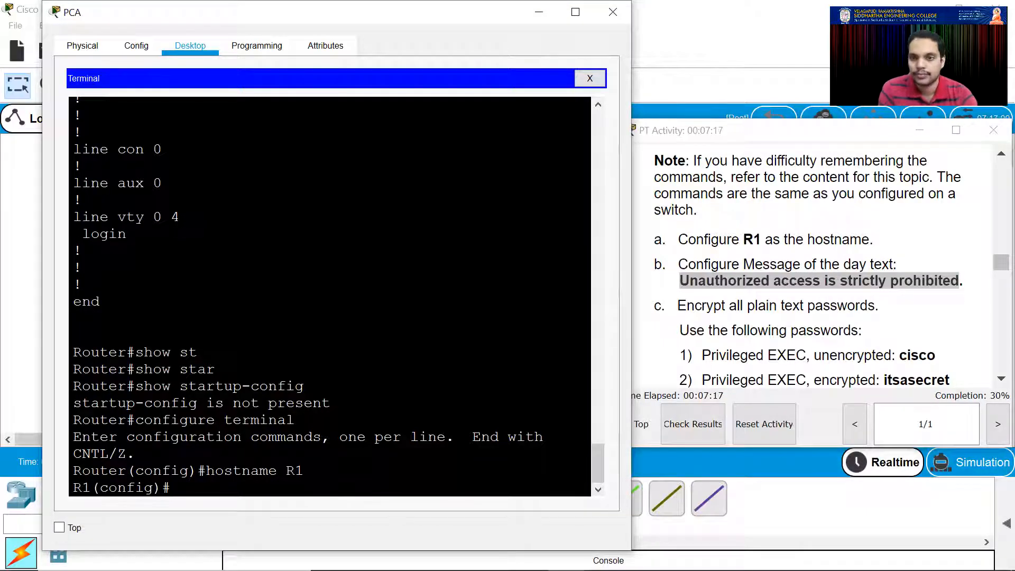
left_click(750, 266)
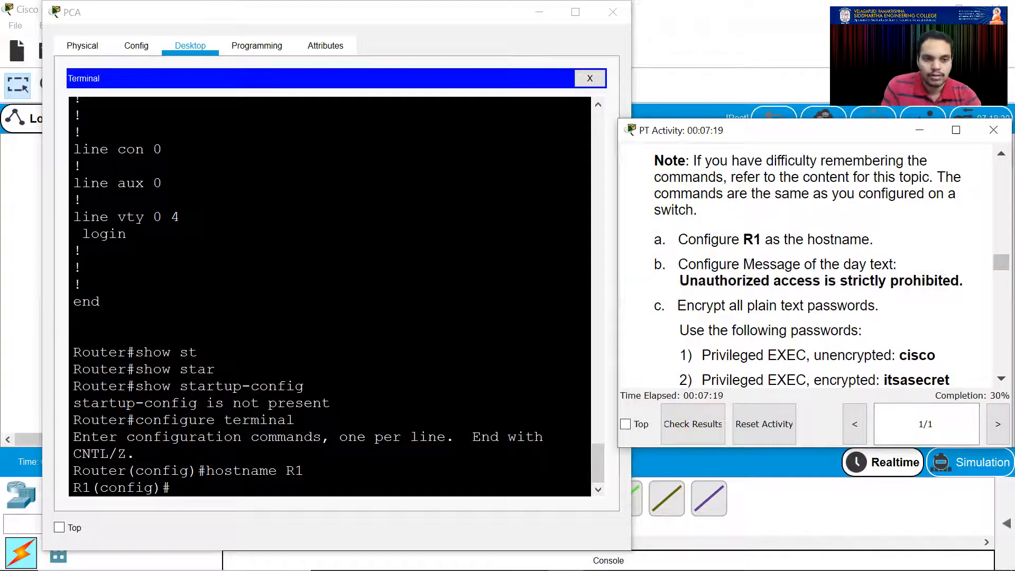
key("alt+Tab")
type("banner motd #")
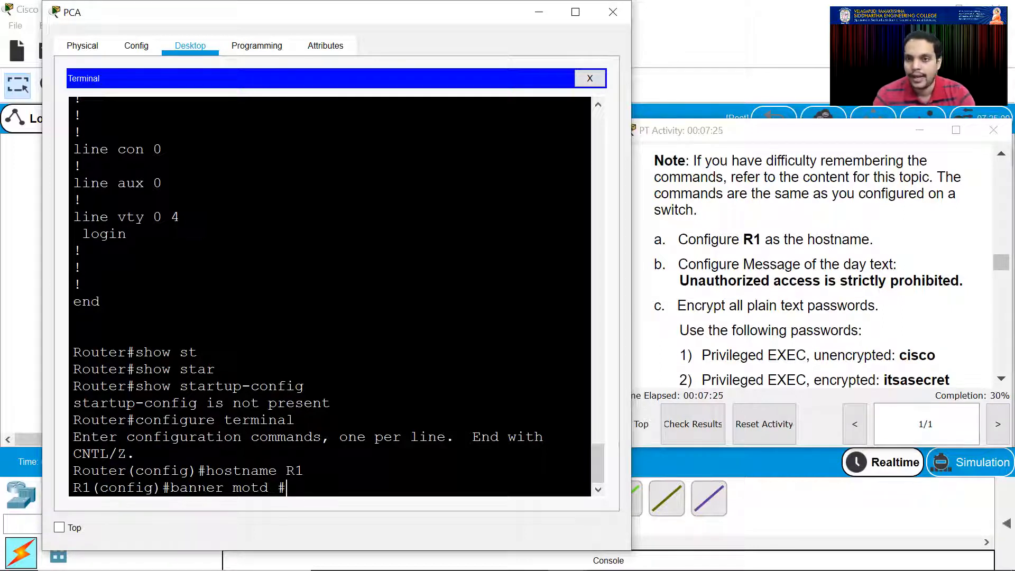
type("Unauth")
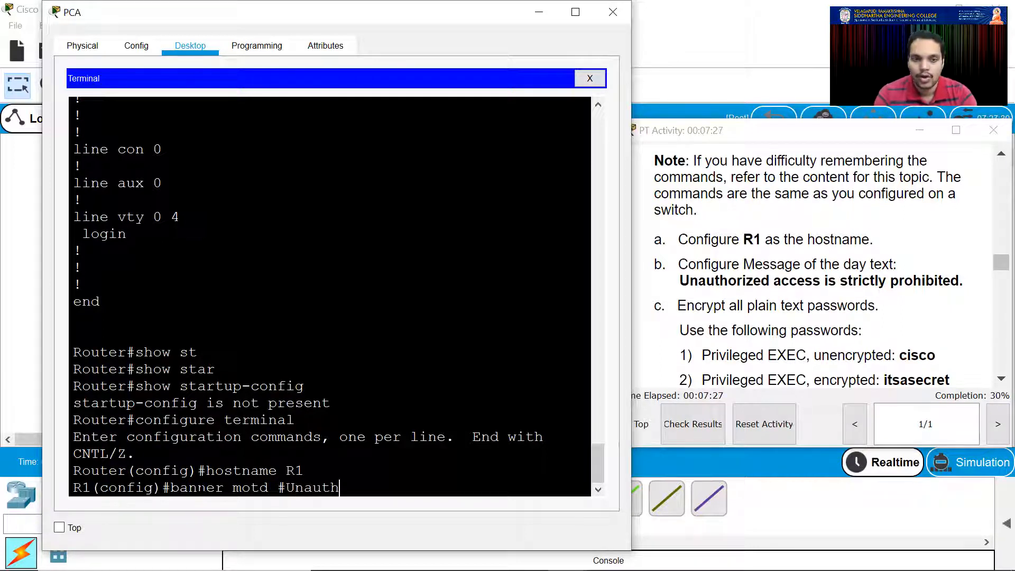
type("orized acc")
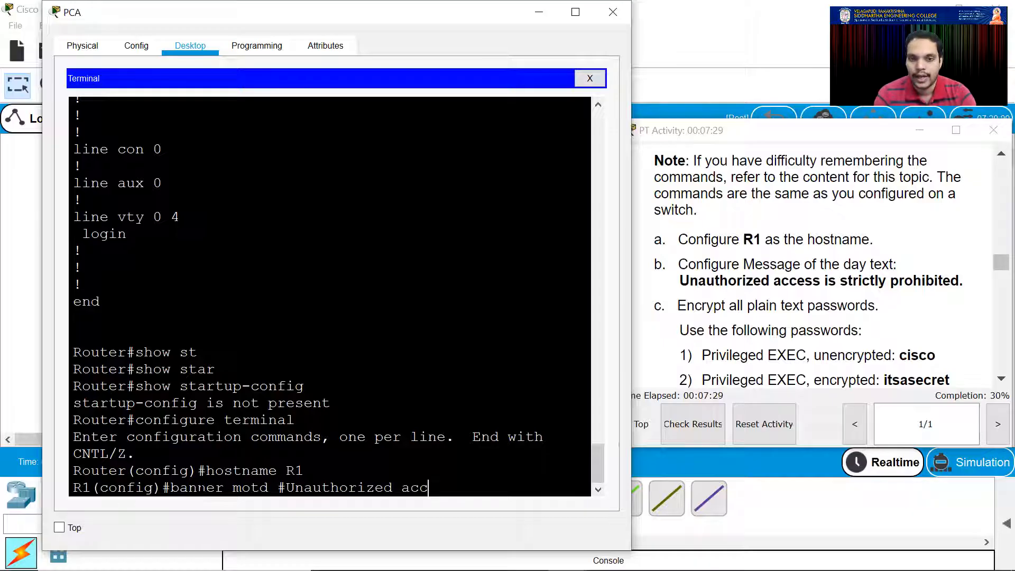
type("ess is strictly p")
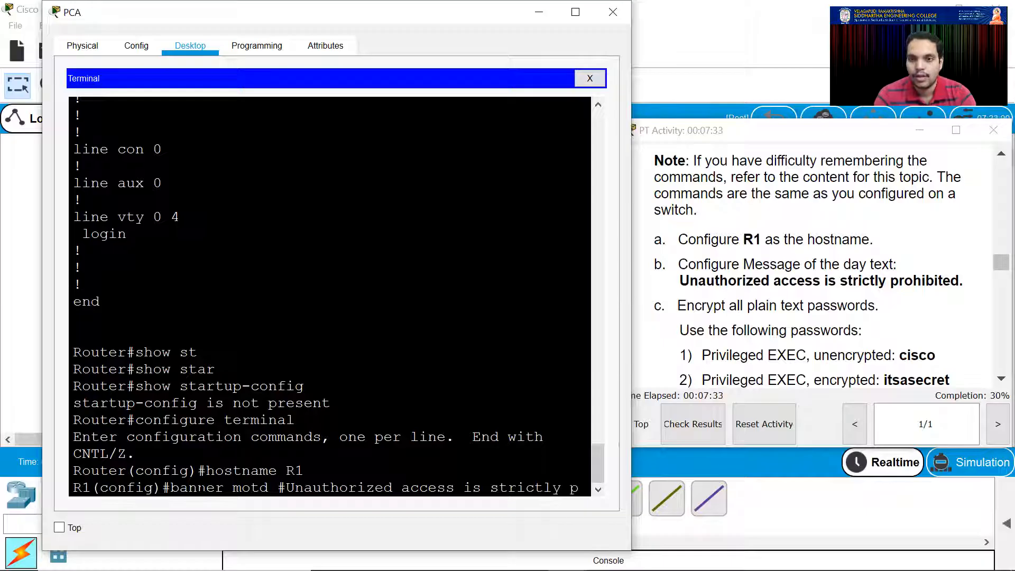
type("rohibited")
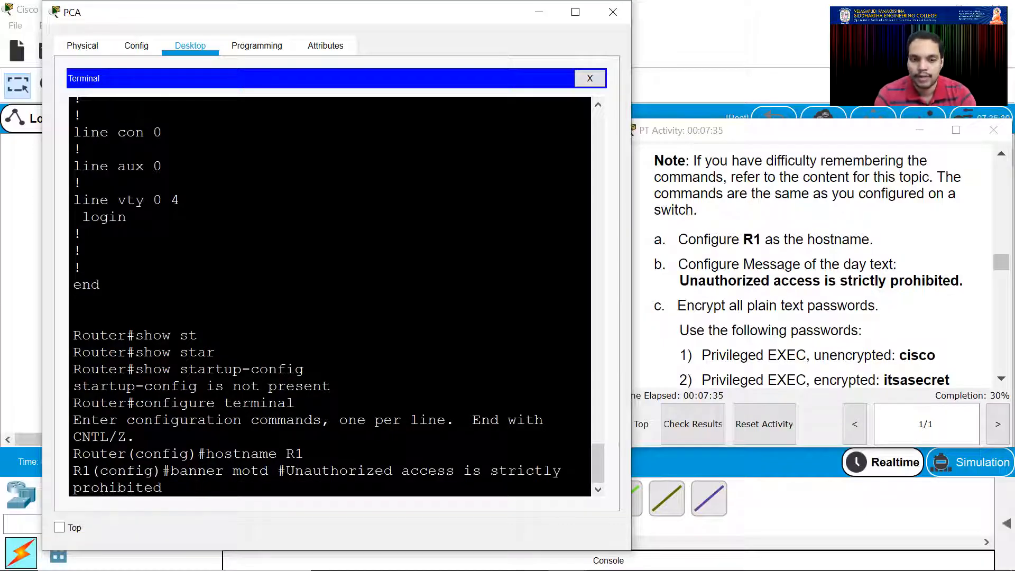
type("#")
key("Return")
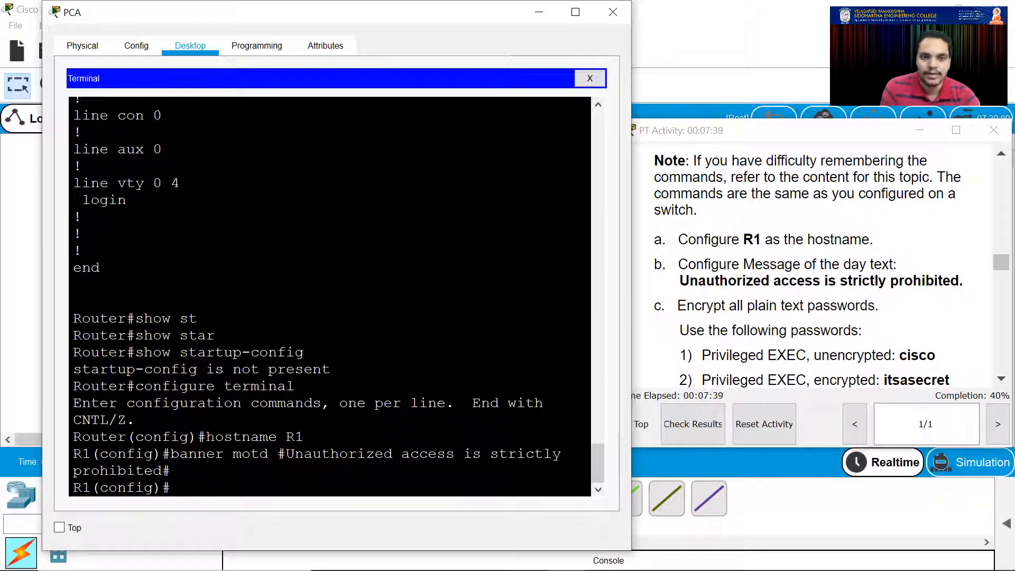
Encrypt all plain text passwords on R1 with the service password-encryption command
scroll(846, 296, "down", 2)
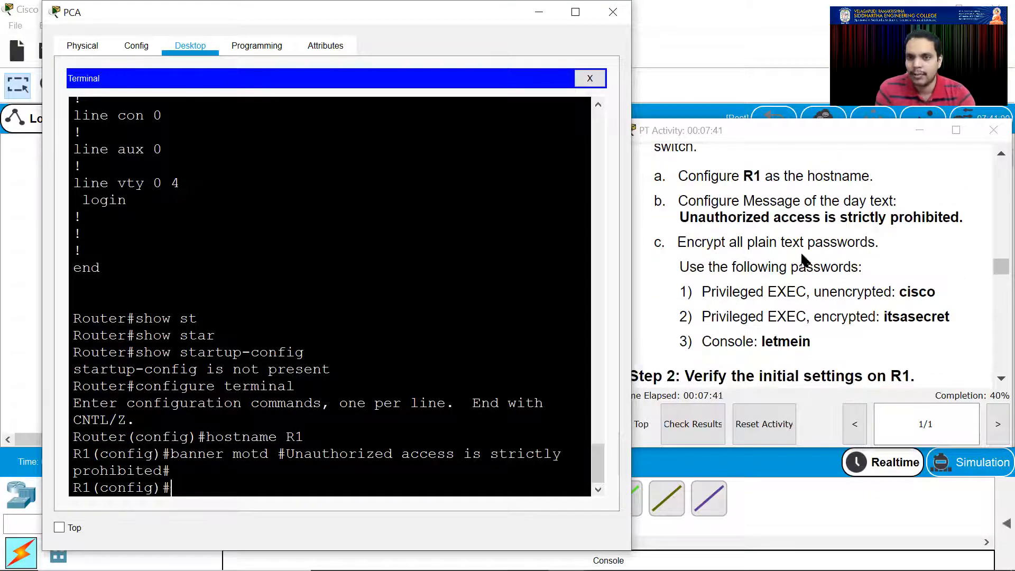
type("ervice")
type(" a")
key("BackSpace")
type("pas")
key("BackSpace")
type("as")
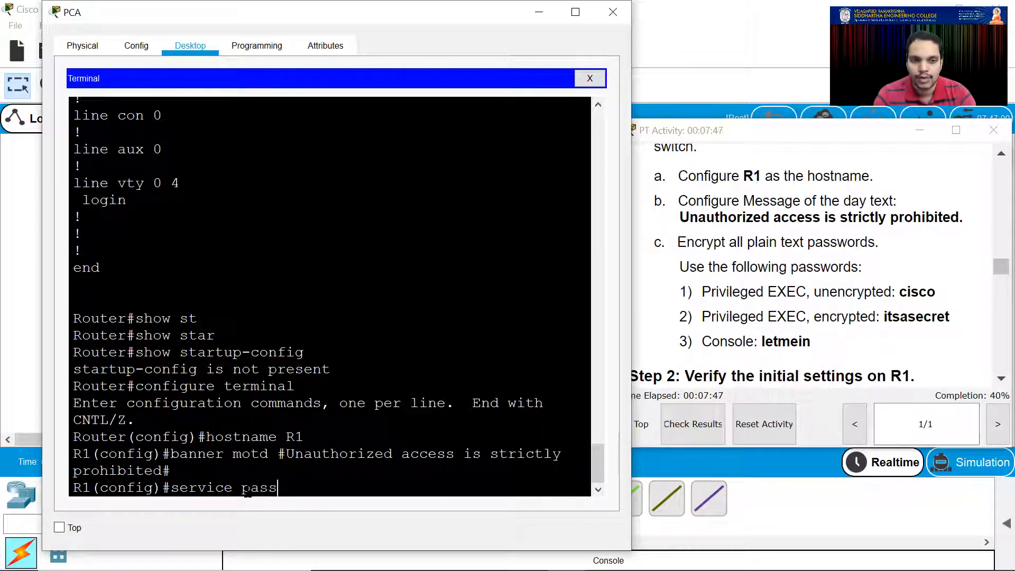
type("s")
key("Tab")
key("Return")
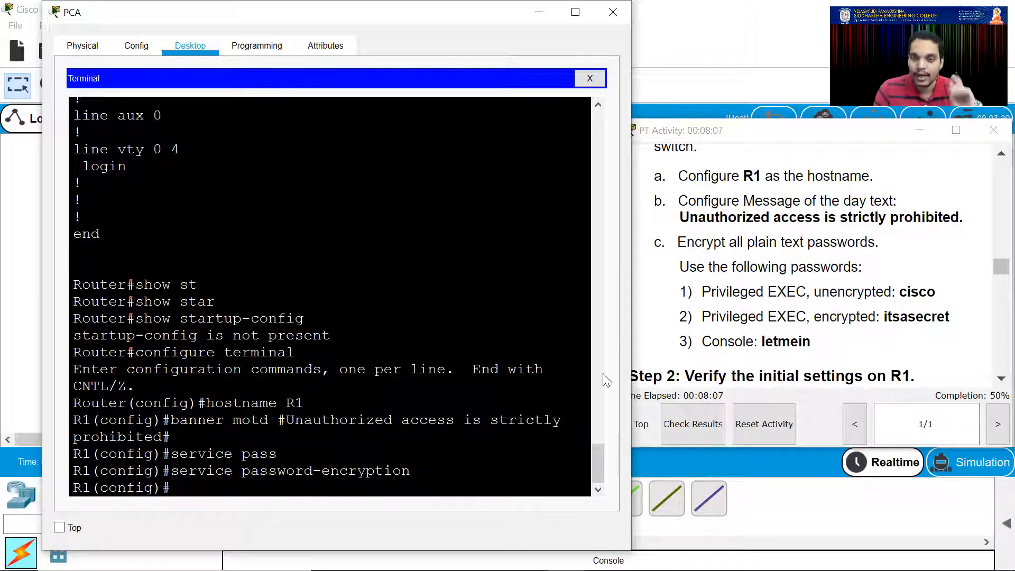
Set the unencrypted privileged EXEC password on R1 with enable password, using the password given in the activity instructions
type("ser")
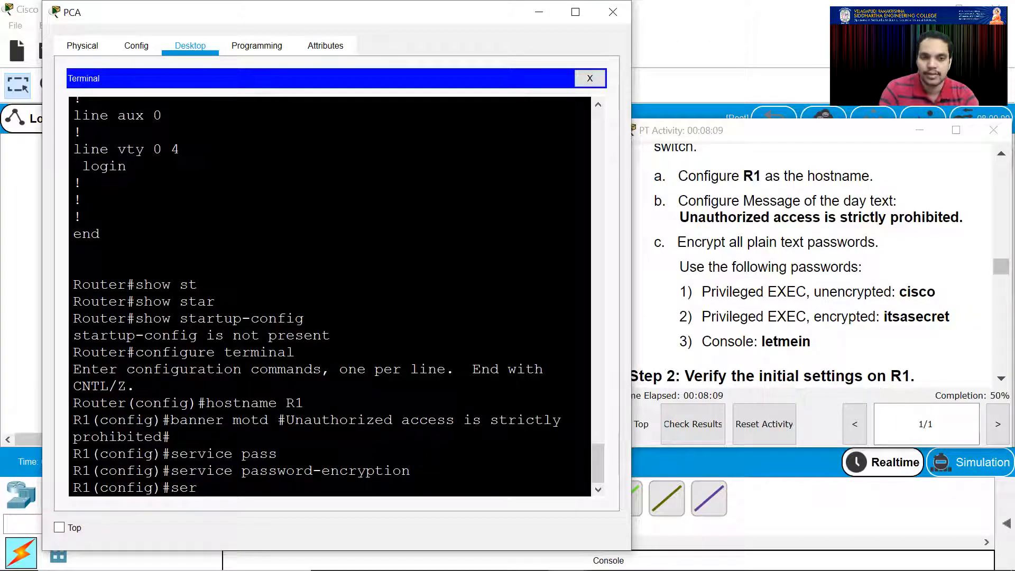
key("BackSpace")
key("BackSpace")
key("BackSpace")
type("ena")
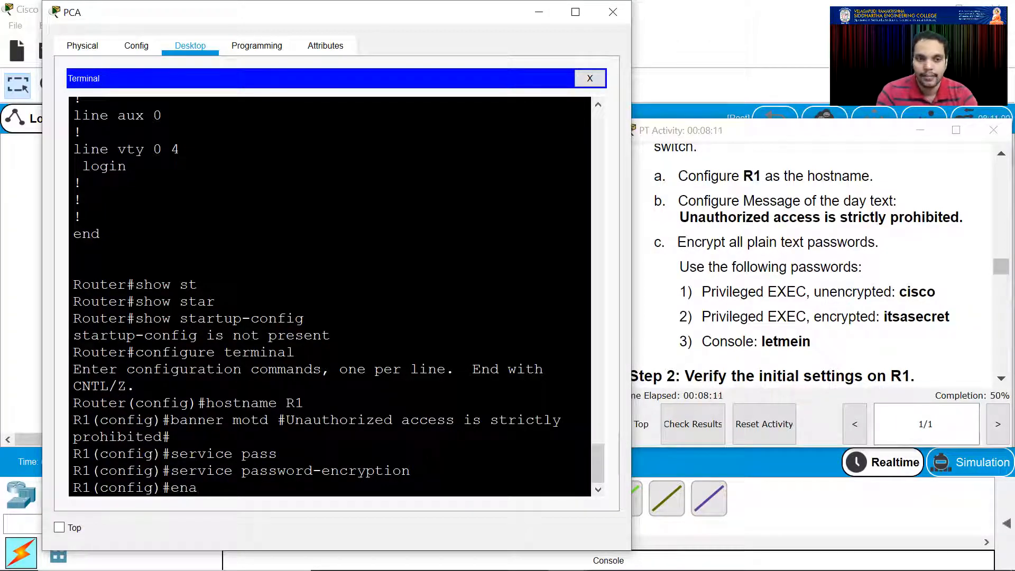
type("ble pass")
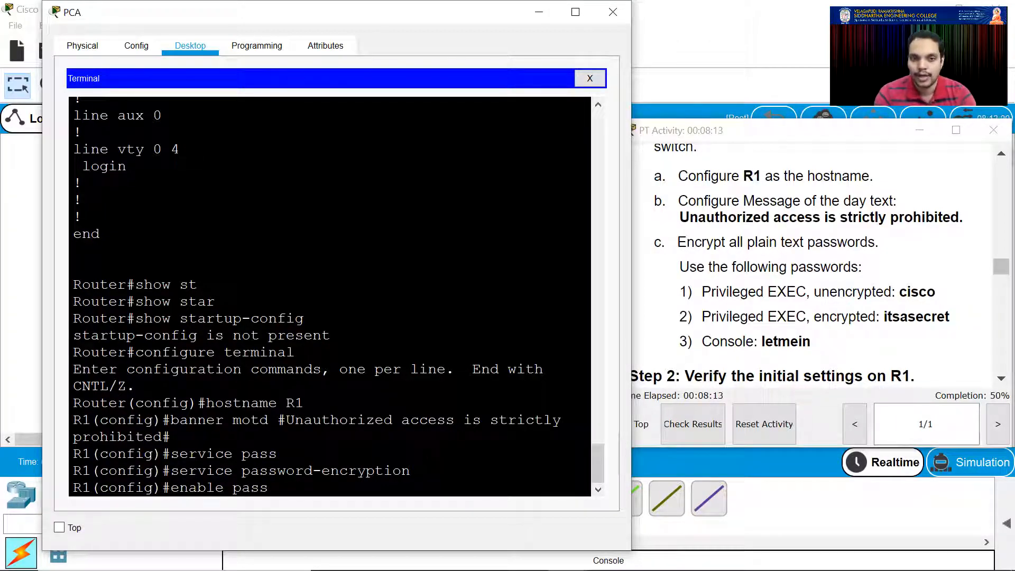
type("word cisco")
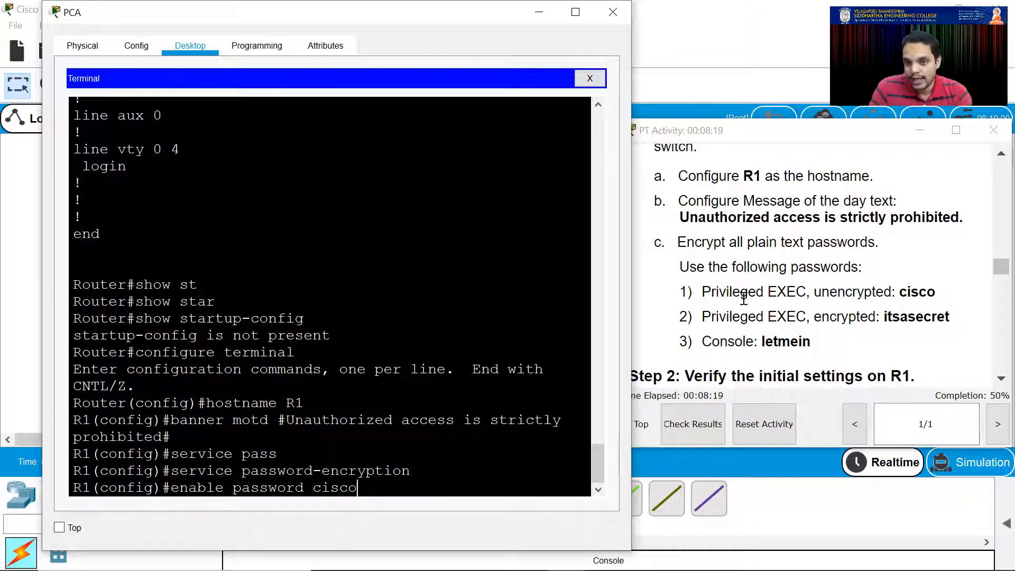
left_click_drag(706, 292, 802, 293)
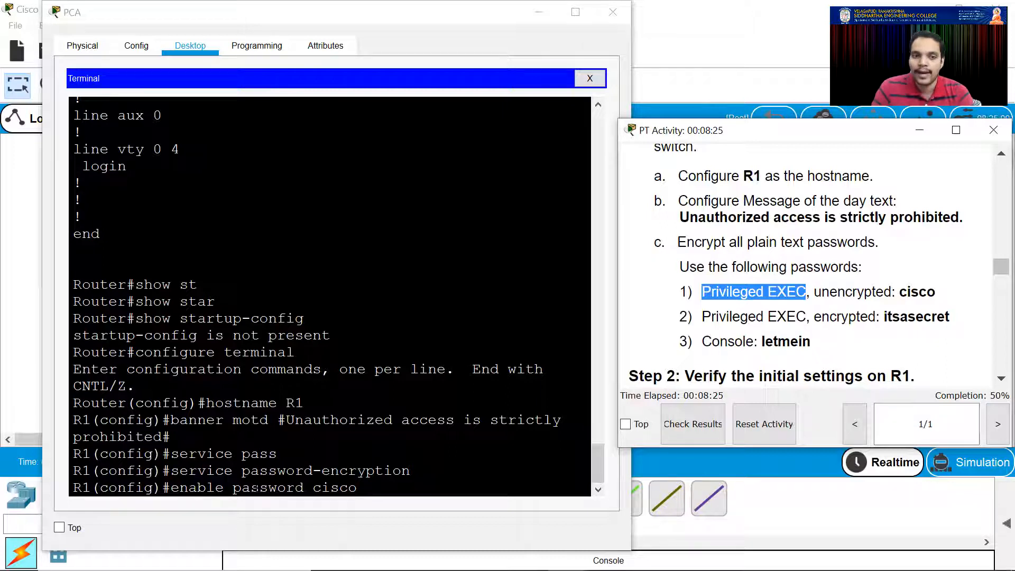
left_click_drag(900, 293, 944, 301)
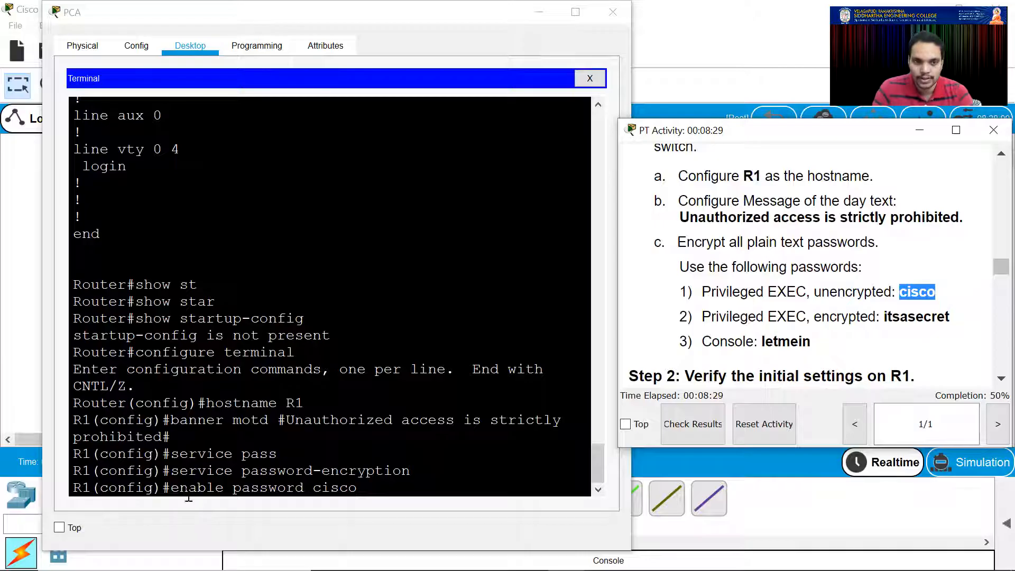
left_click(425, 532)
key("Return")
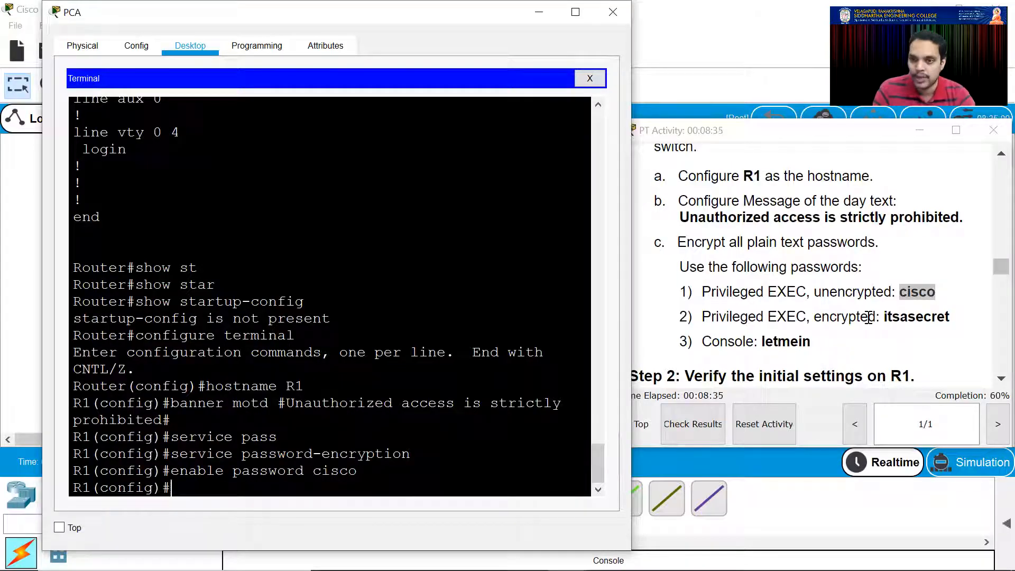
Set the encrypted privileged EXEC password with enable secret and compare the command with the activity's encrypted password requirement
type("enable")
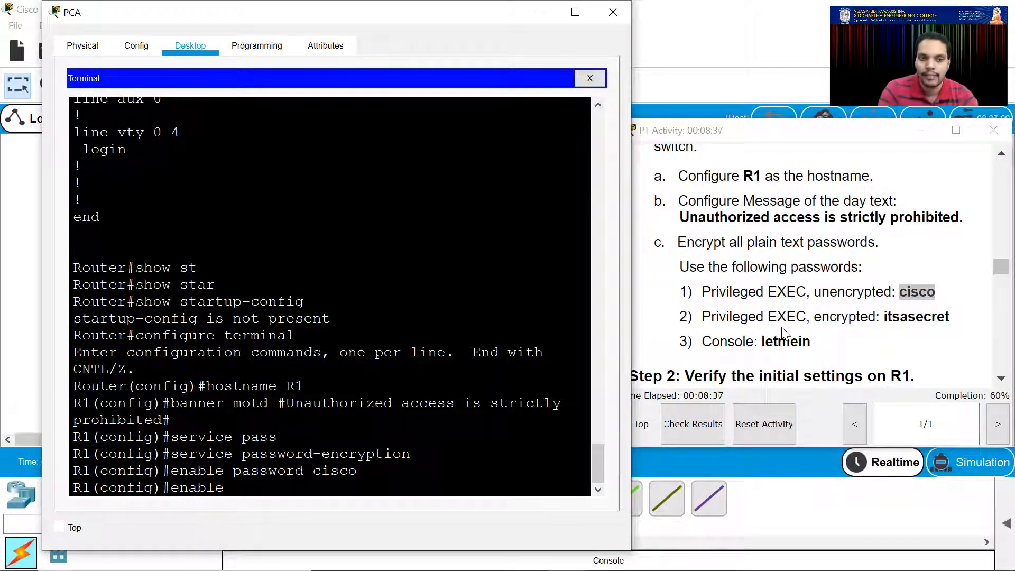
type(" secret itsasecret")
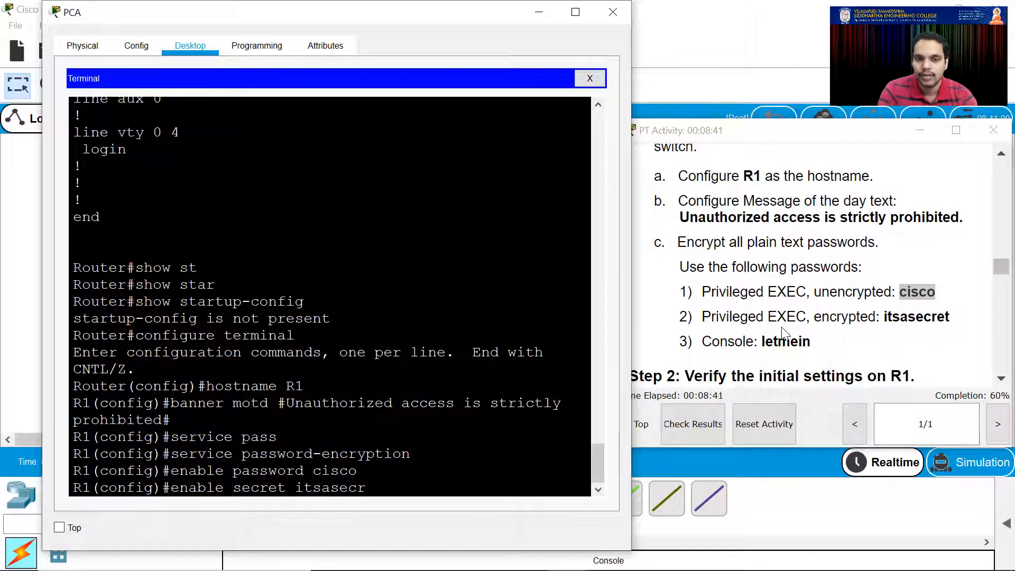
key("Return")
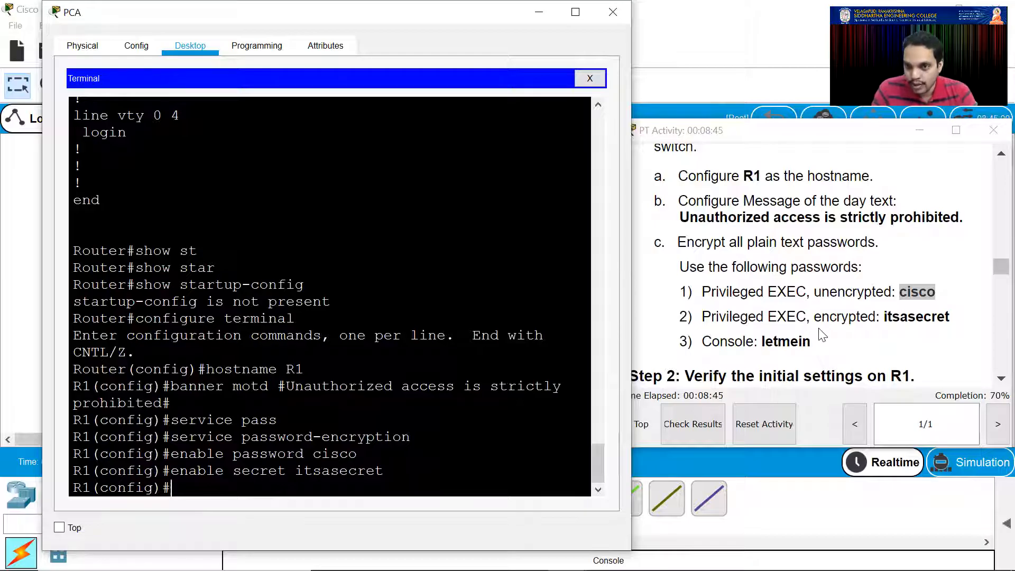
left_click_drag(950, 318, 702, 318)
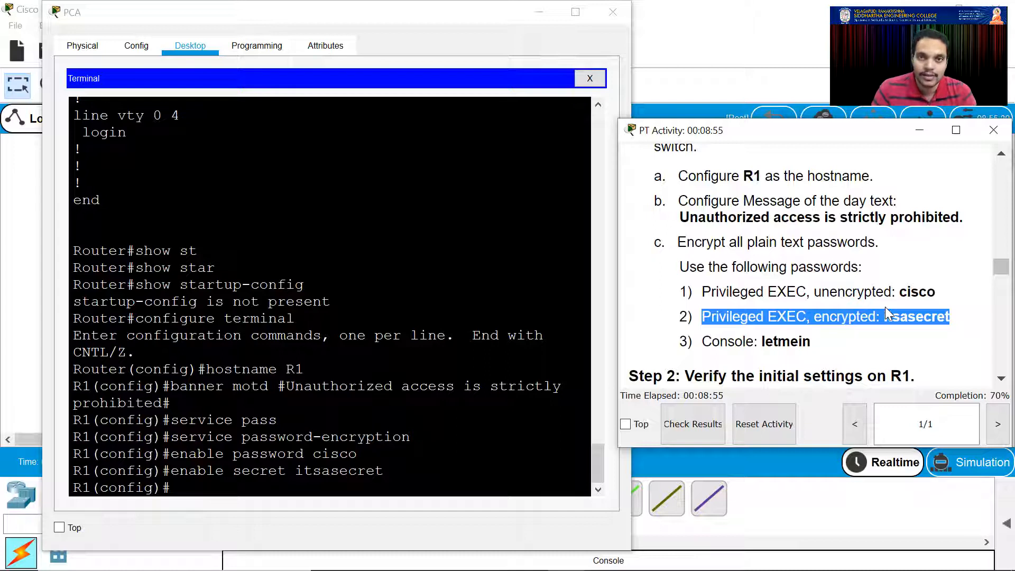
left_click(810, 323)
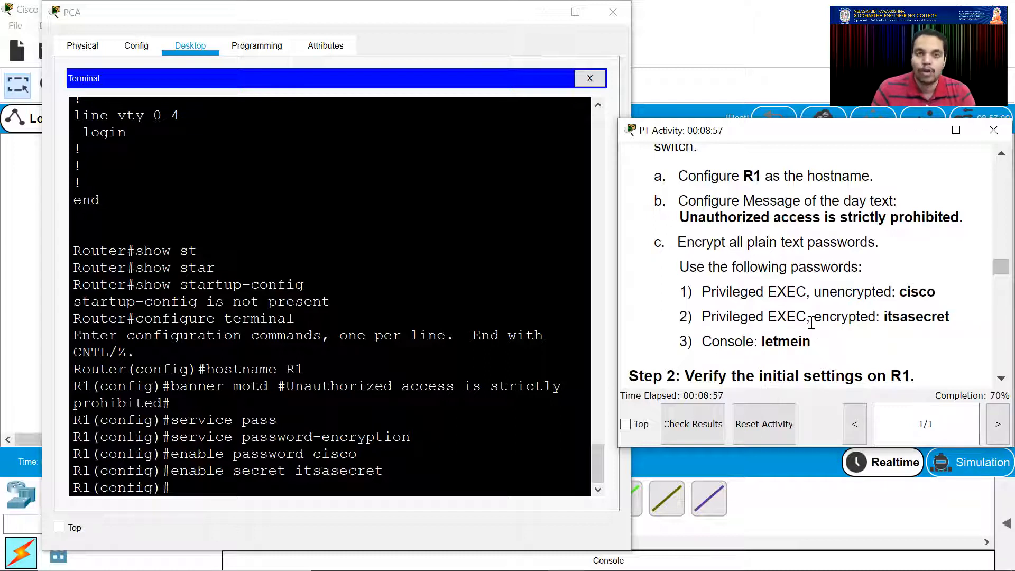
left_click_drag(952, 319, 701, 317)
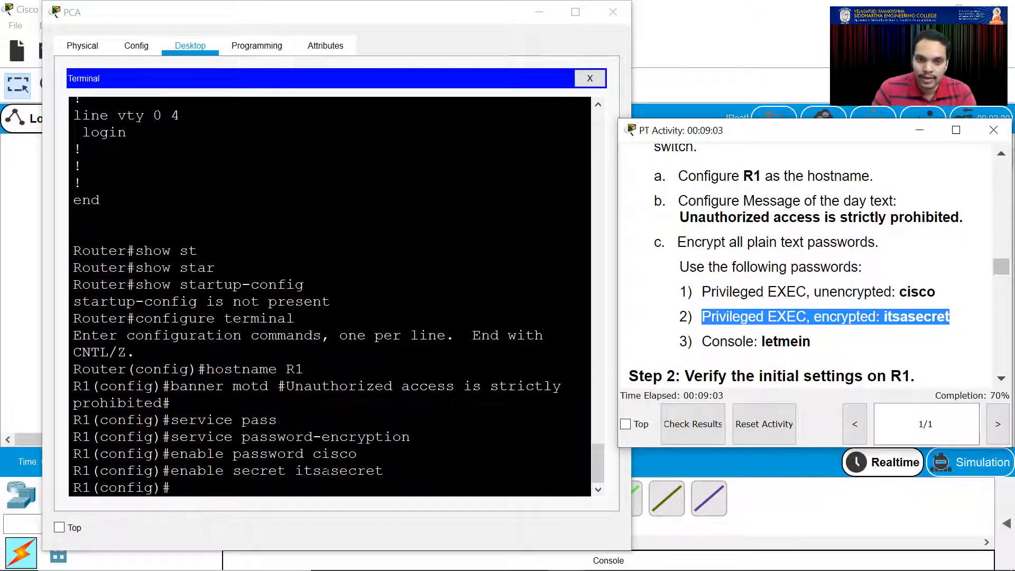
left_click_drag(189, 471, 236, 454)
left_click(228, 488)
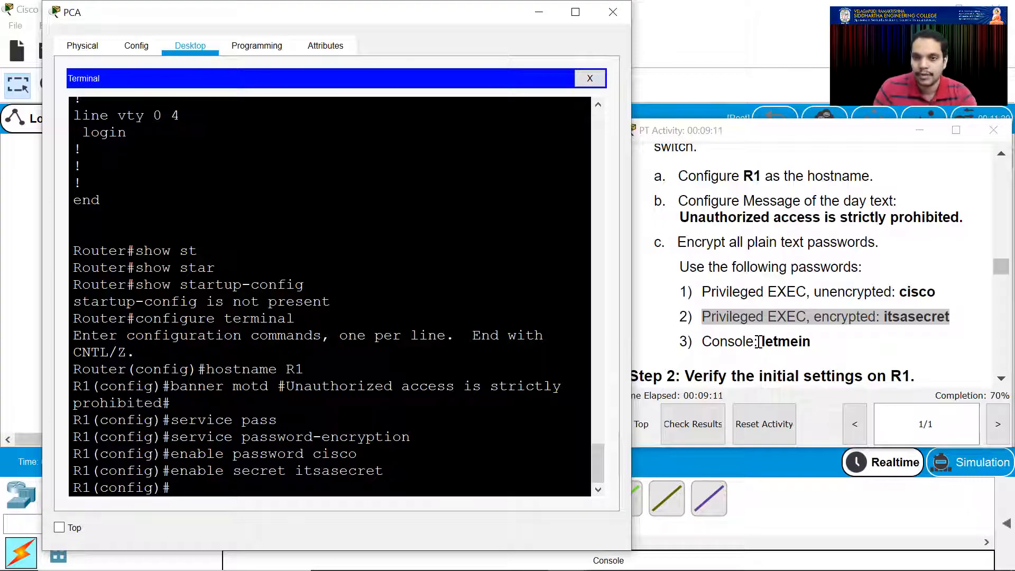
Enter line configuration mode with line console 0 and set the console password given in the activity instructions
type("line console")
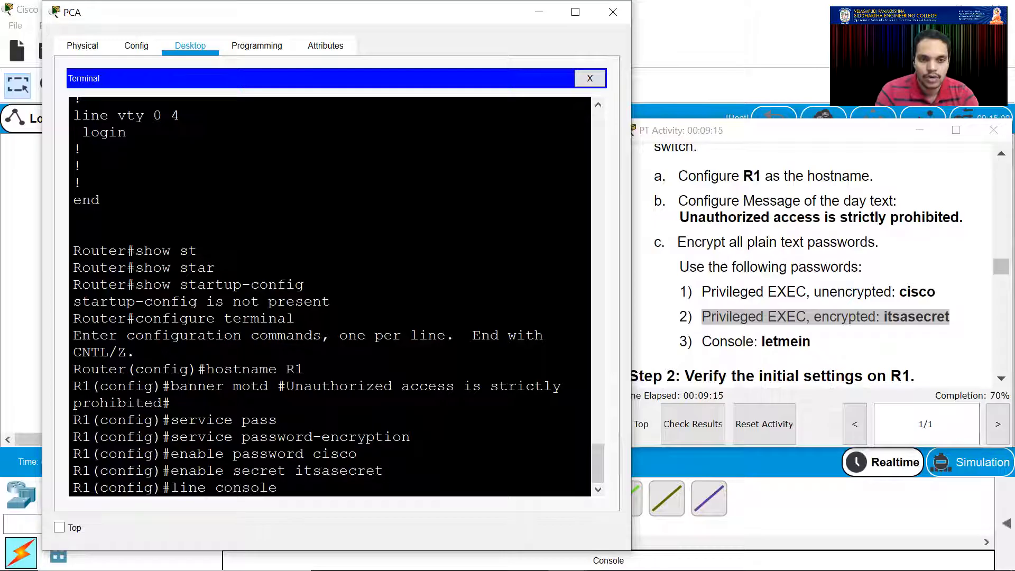
type(" 0")
key("Return")
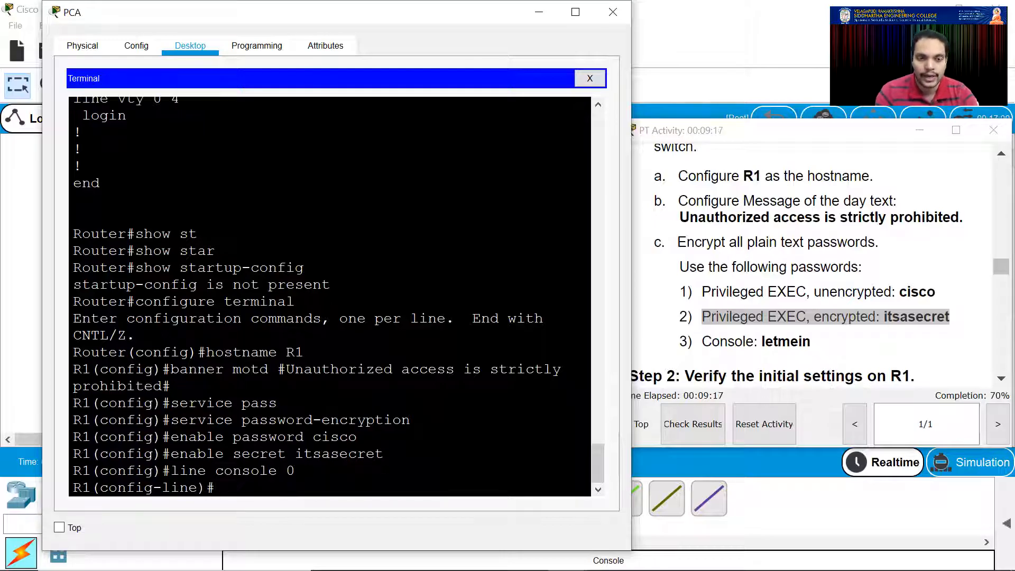
type("passw")
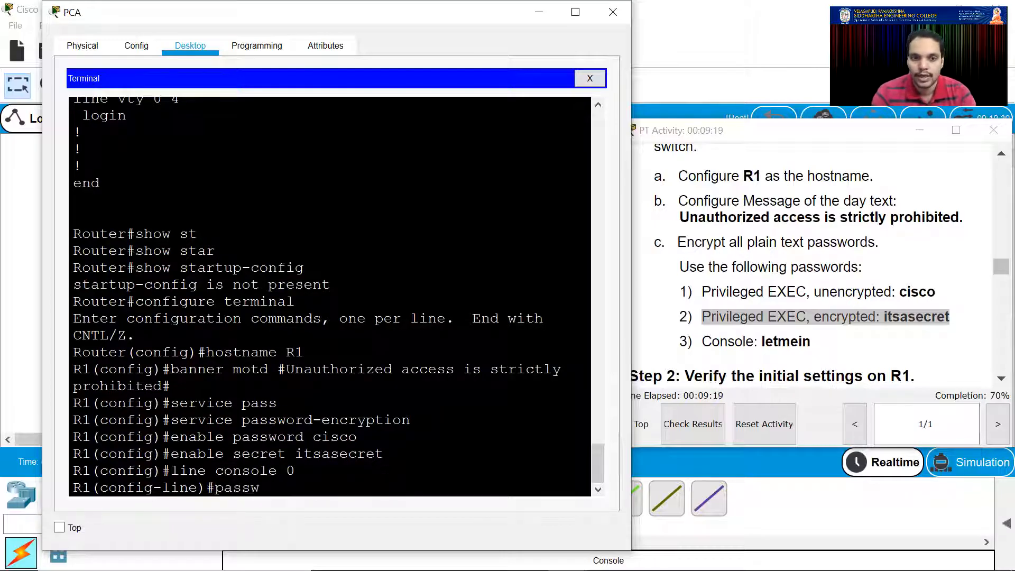
type("ord")
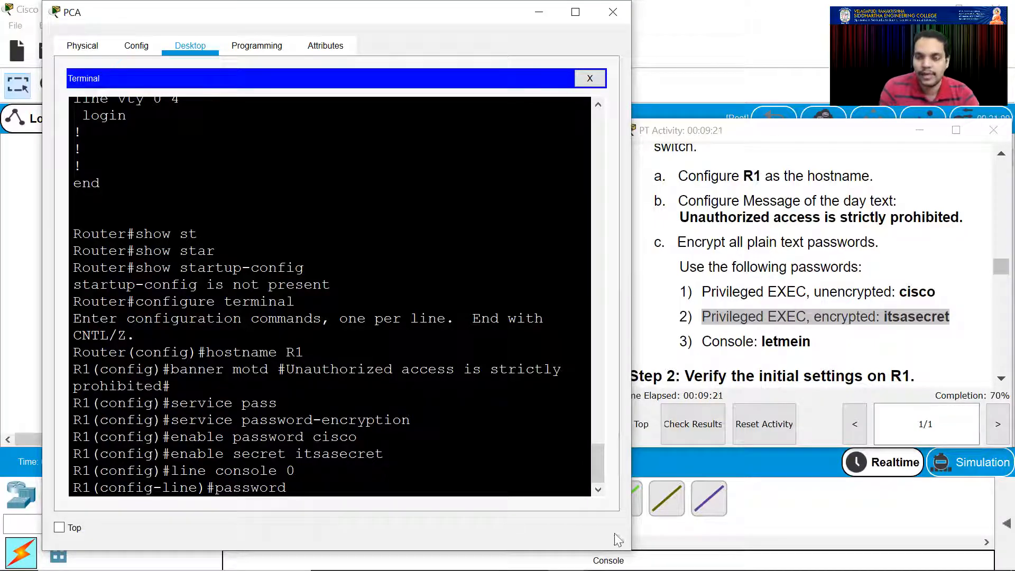
left_click_drag(762, 342, 813, 342)
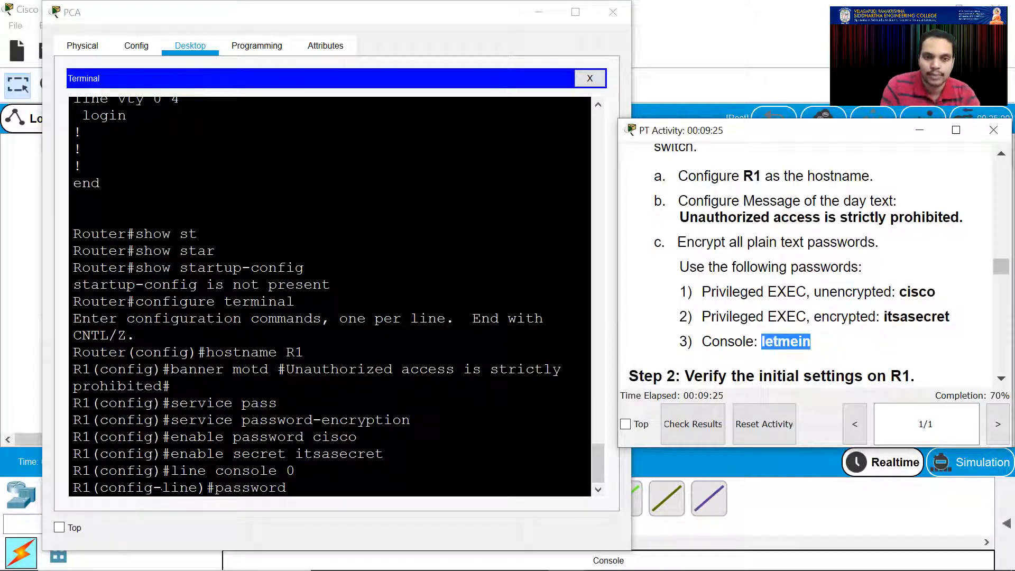
key("alt+Tab")
type("letm")
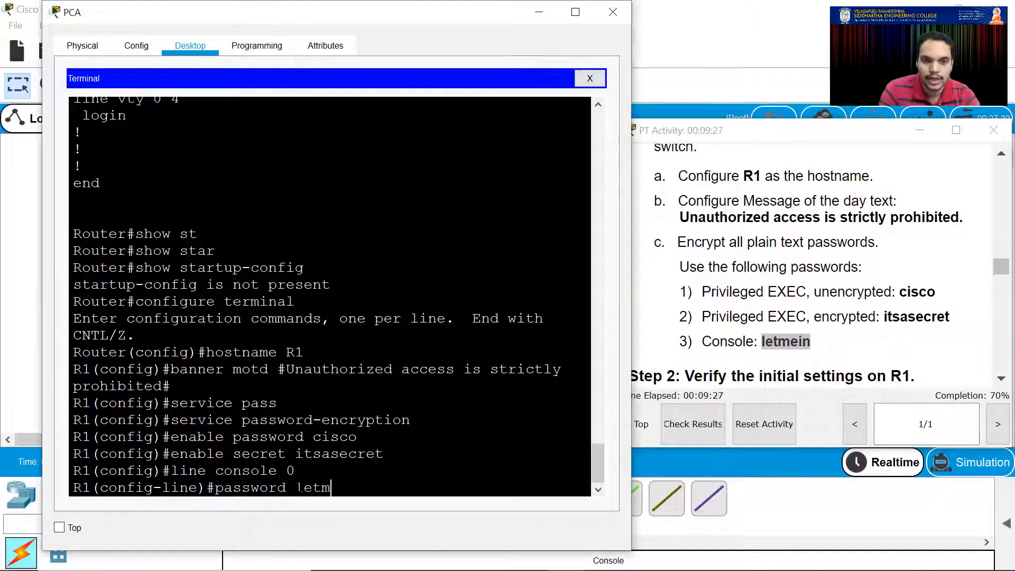
type("ein")
key("Return")
Require password checking on the console line with the login command and read the Step 2 instructions for verifying R1's initial settings
type("log")
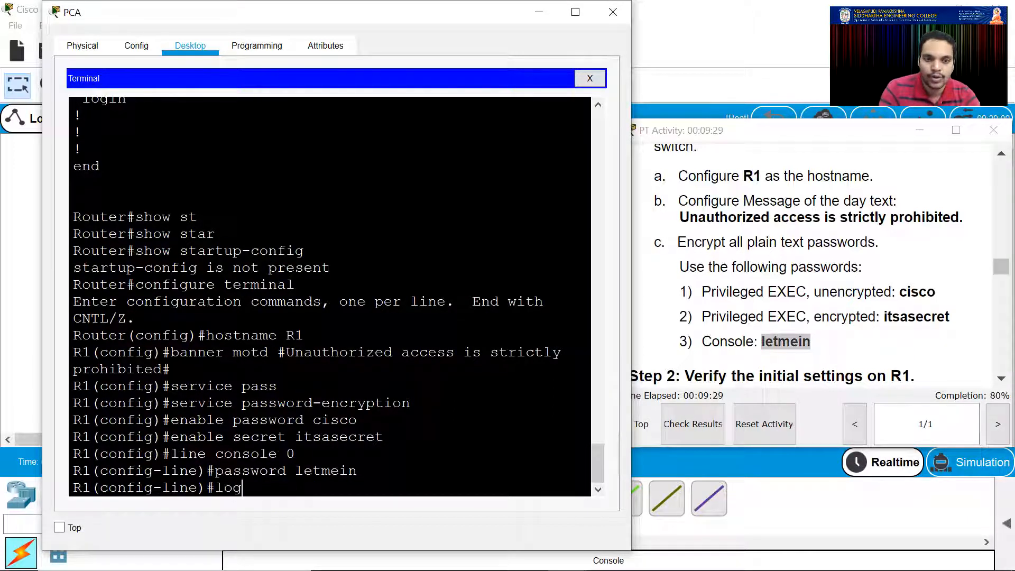
type("in")
key("Return")
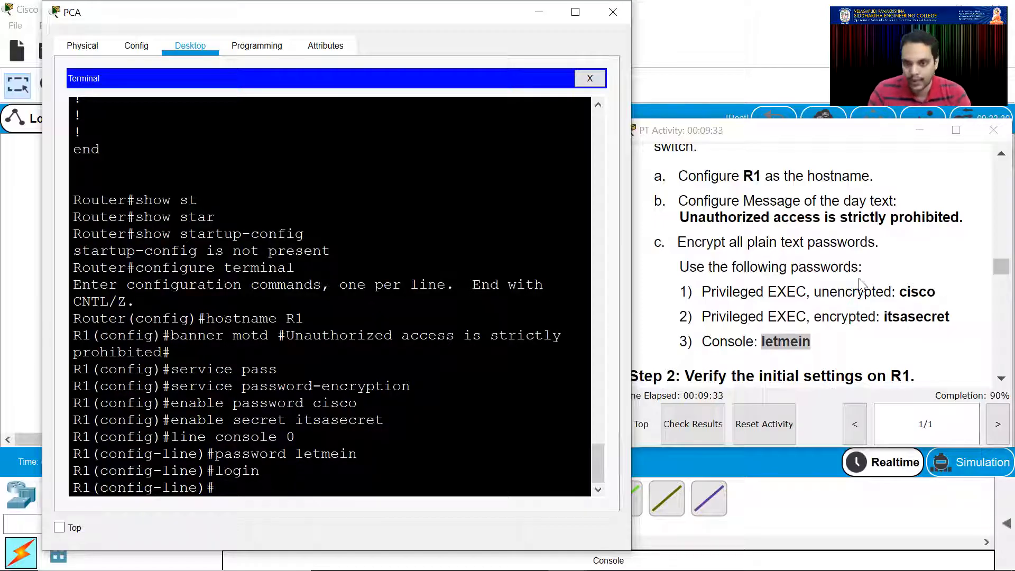
scroll(861, 289, "down", 2)
scroll(861, 291, "down", 2)
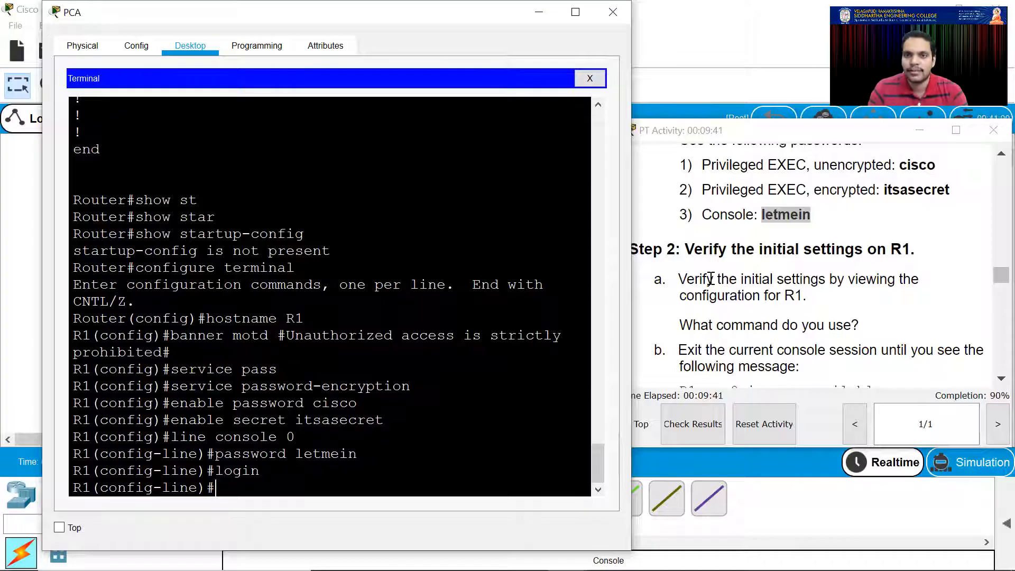
Leave console line and global configuration modes with exit to return to R1's privileged EXEC prompt
scroll(716, 275, "down", 2)
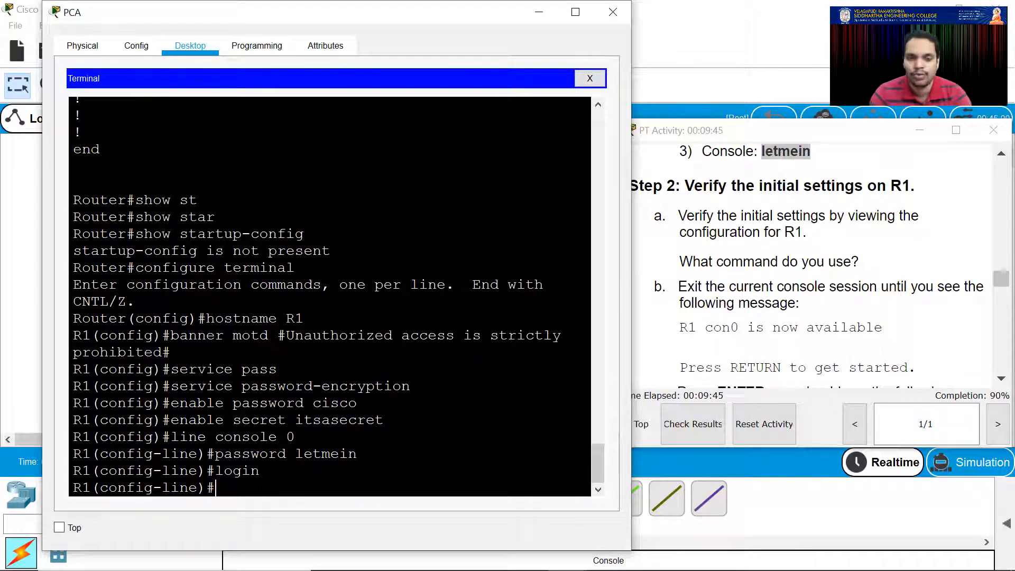
type("exit")
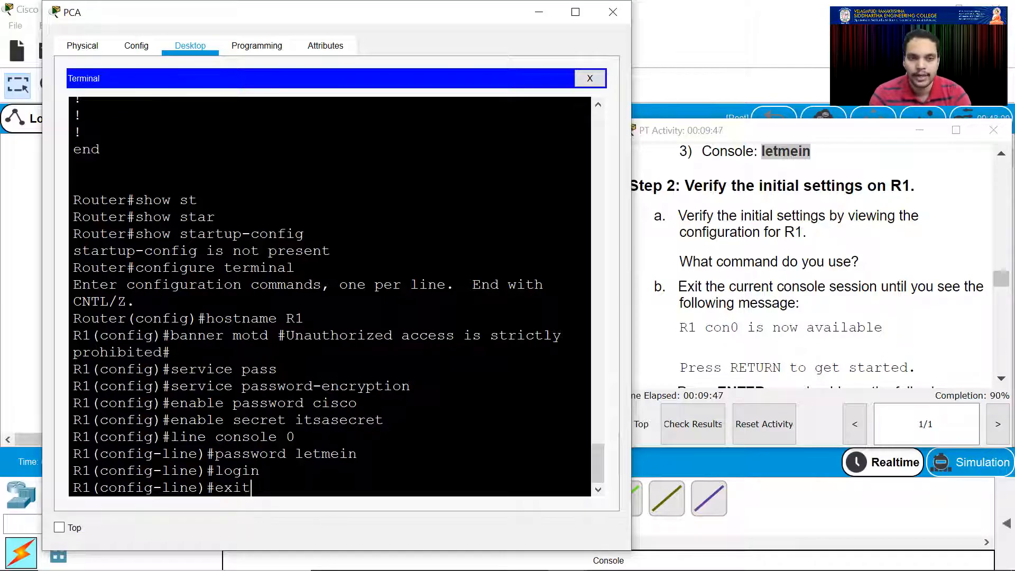
key("Return")
type("exit")
key("Return")
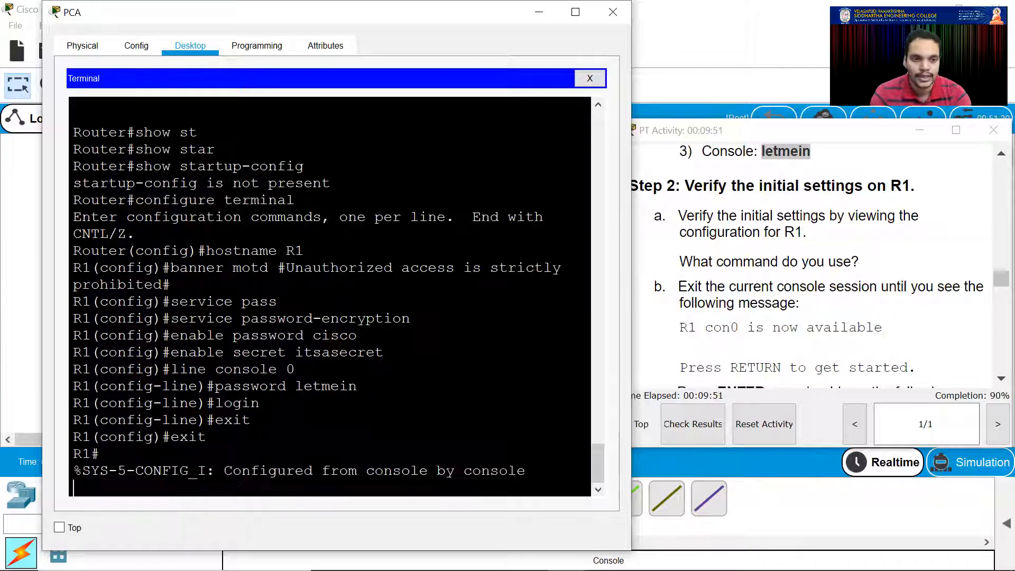
key("Return")
Display R1's configuration with show running-config and page through it to check the hostname, passwords, banner and console login settings
type("show ru")
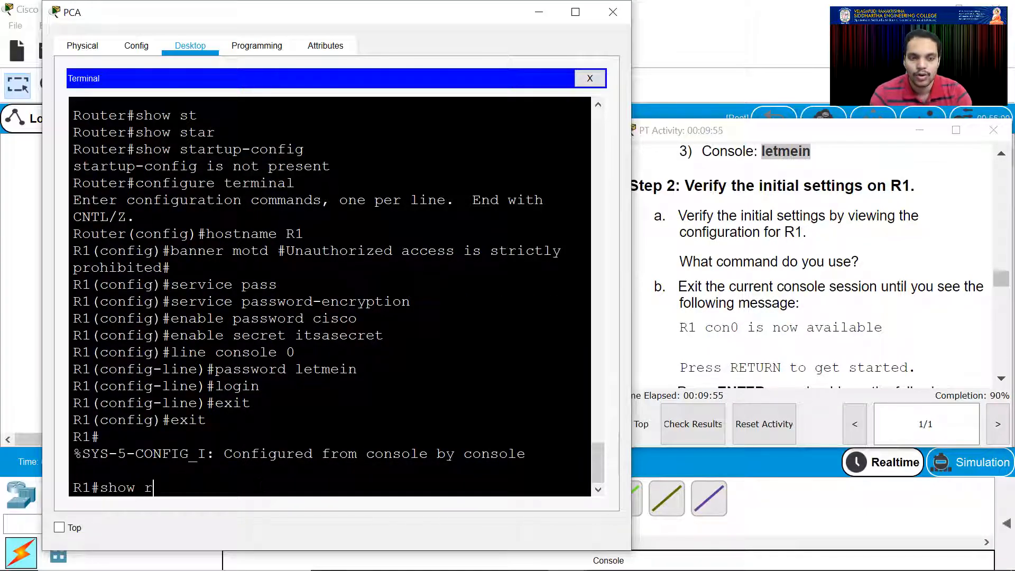
key("Tab")
key("Return")
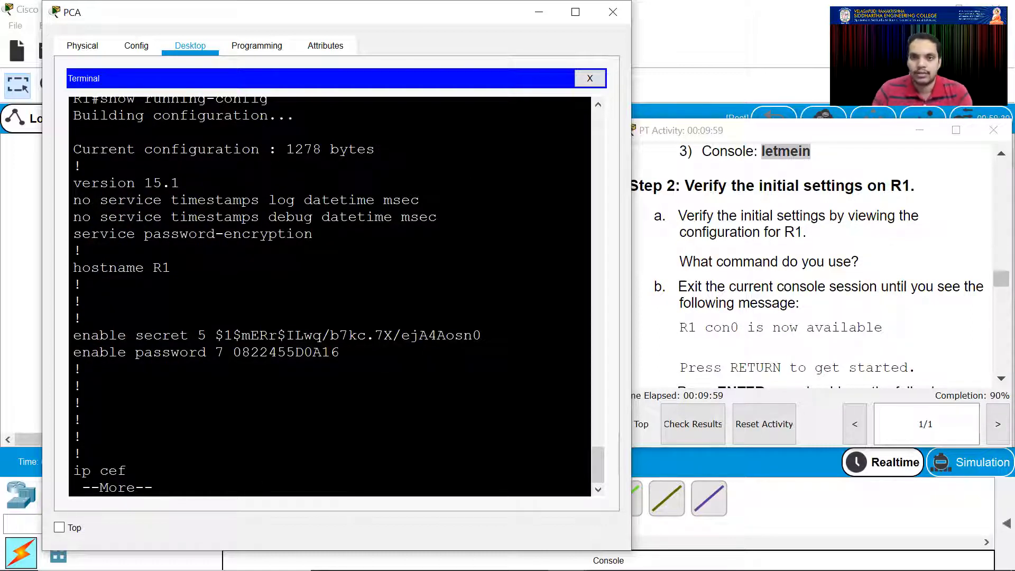
scroll(831, 308, "down", 2)
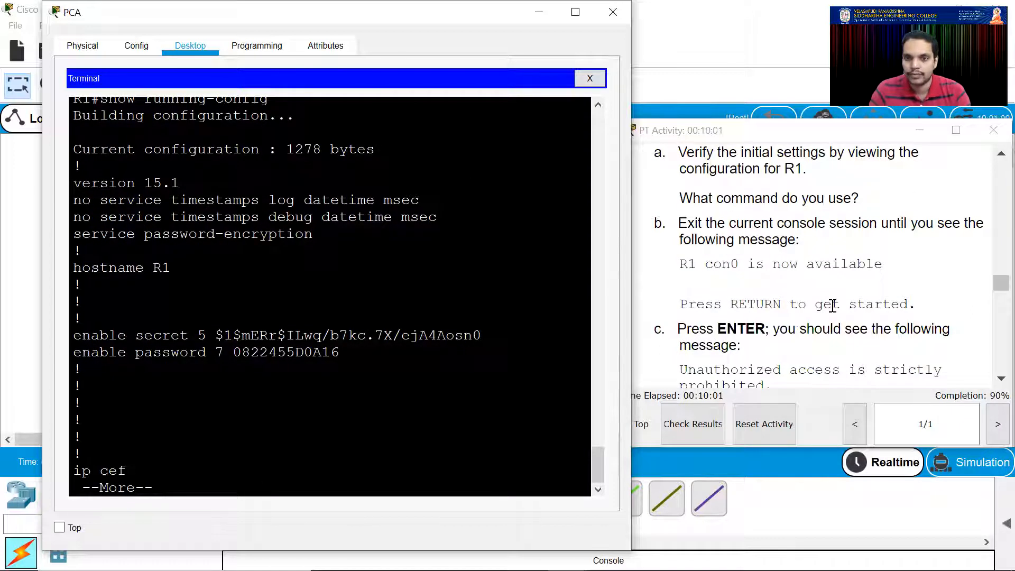
scroll(830, 307, "up", 2)
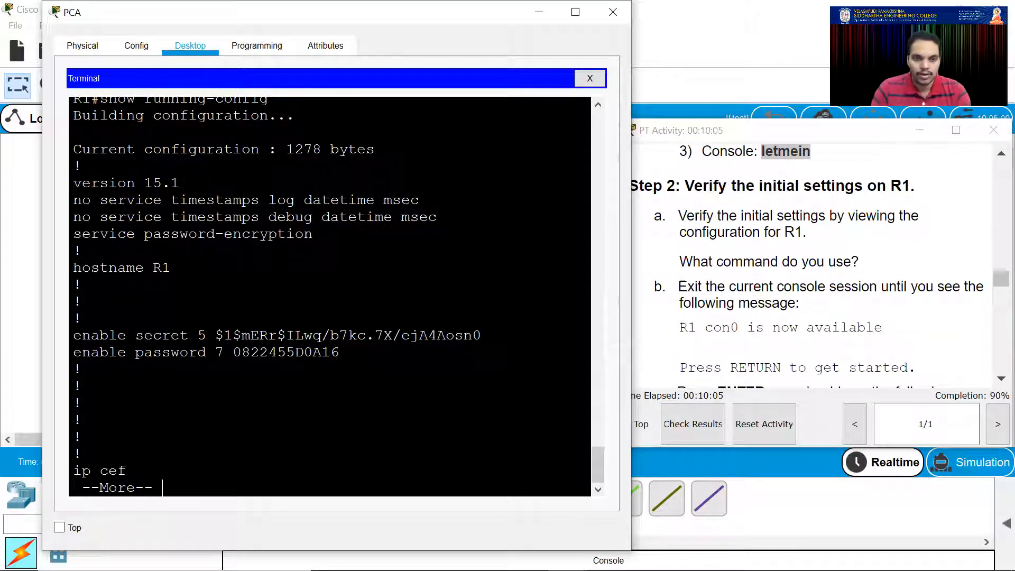
key("space")
key("space")
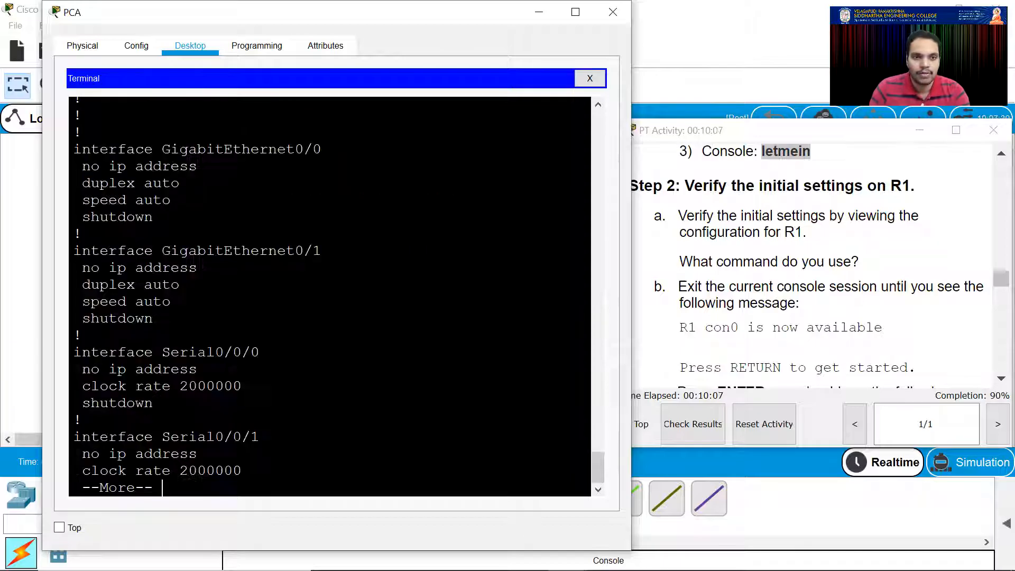
key("space")
key("space")
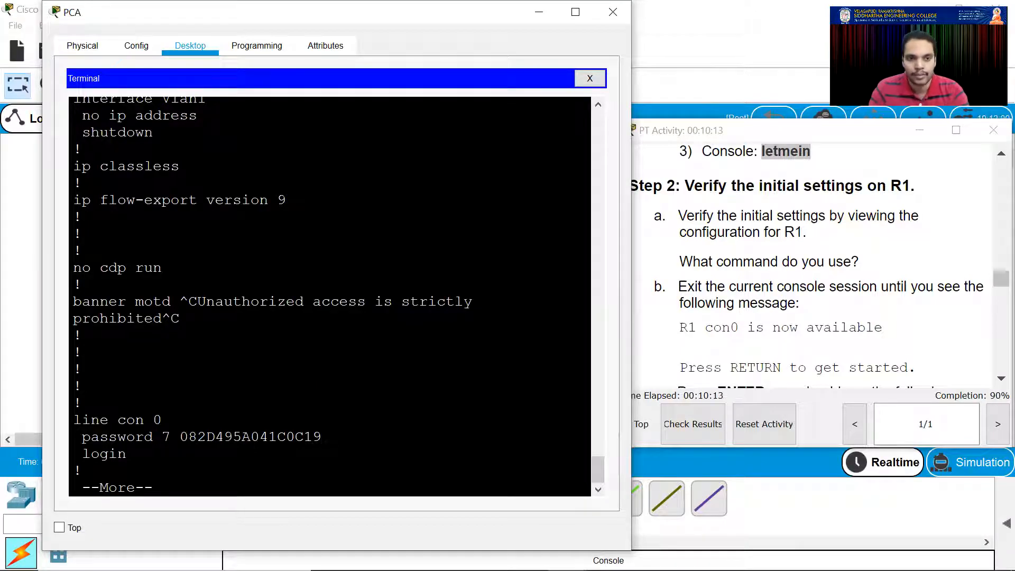
key("space")
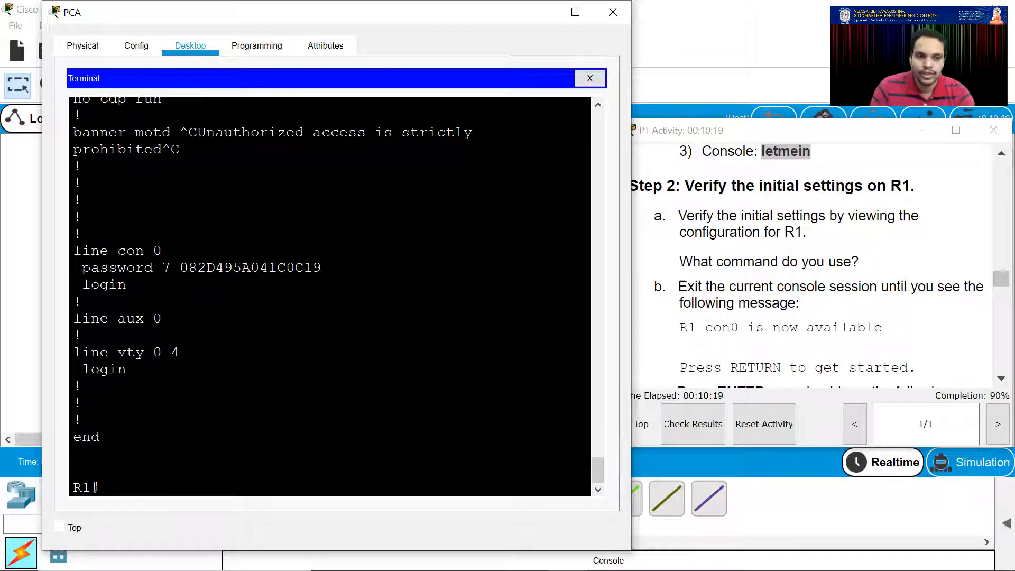
End the console session on R1 with exit and start a new one up to the login prompt
scroll(740, 324, "down", 1)
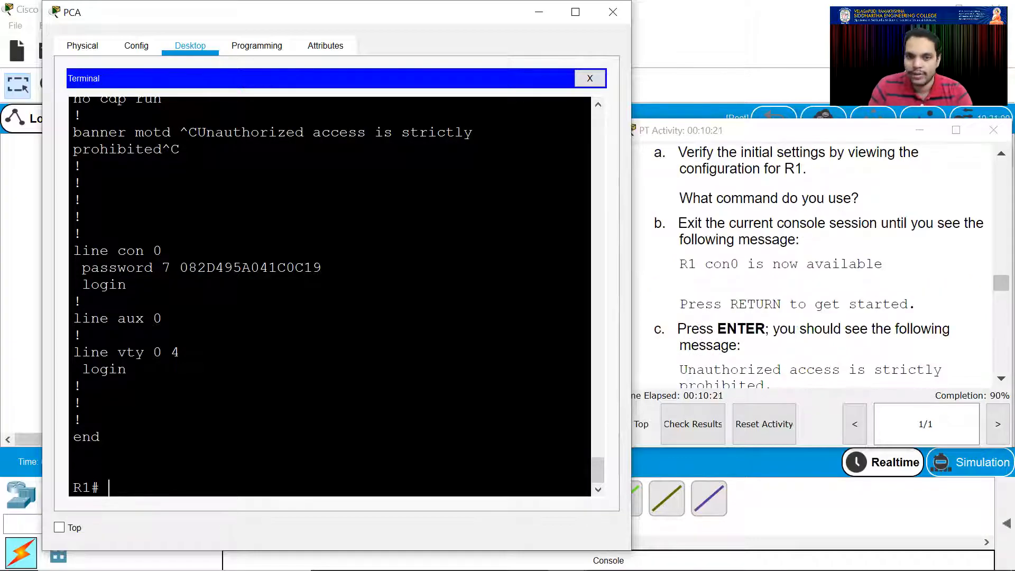
type("xit")
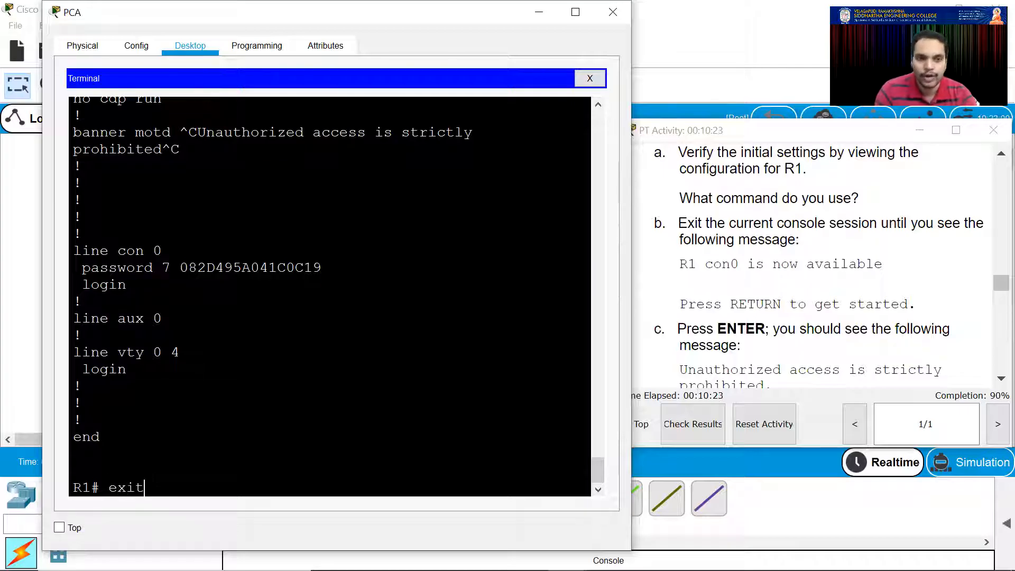
key("Return")
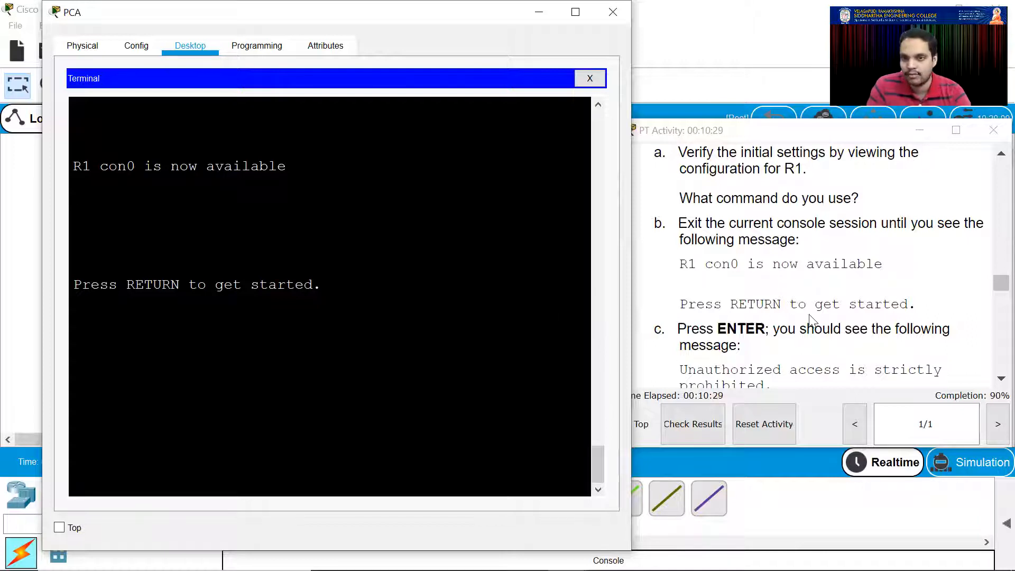
key("Return")
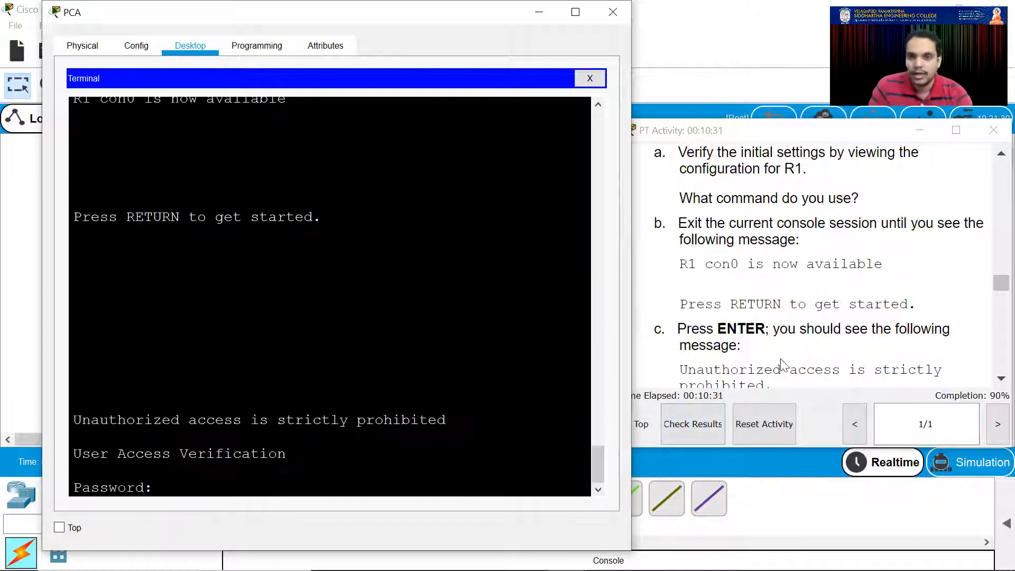
Compare the message-of-the-day banner in the terminal with the message expected in Step 2c of the activity instructions
left_click_drag(447, 420, 73, 421)
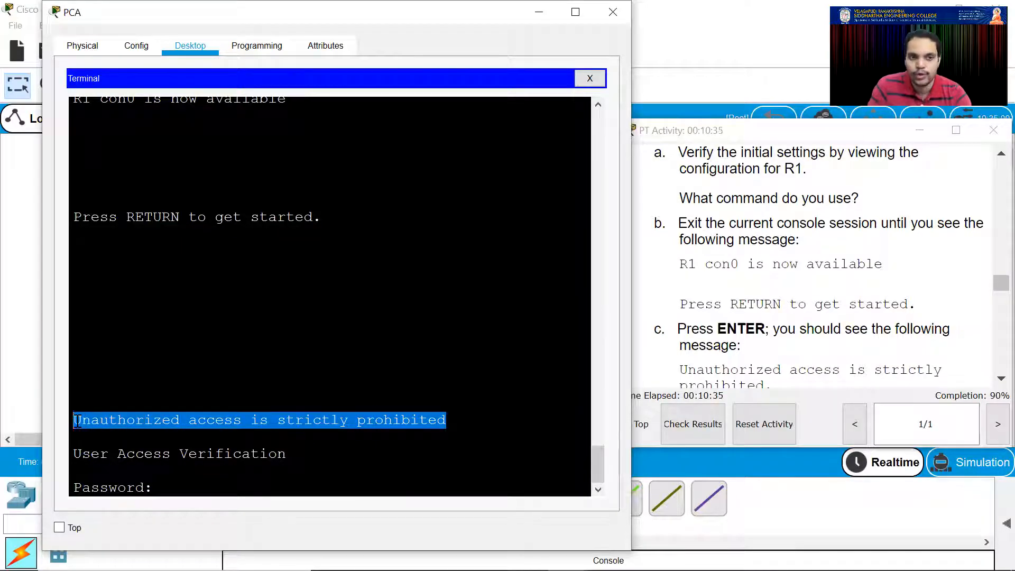
scroll(682, 296, "down", 2)
left_click_drag(682, 246, 773, 260)
left_click(783, 317)
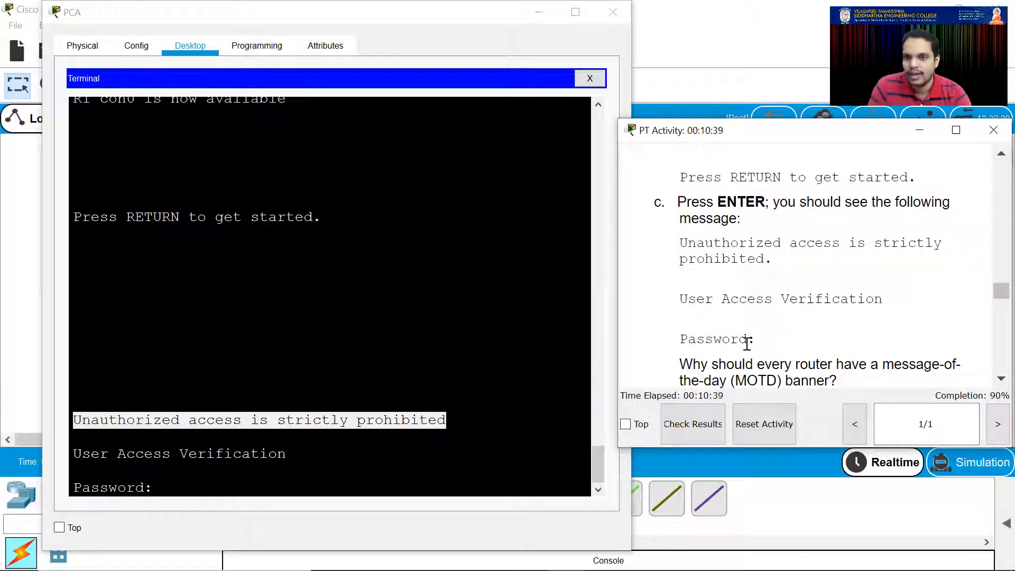
scroll(748, 340, "down", 1)
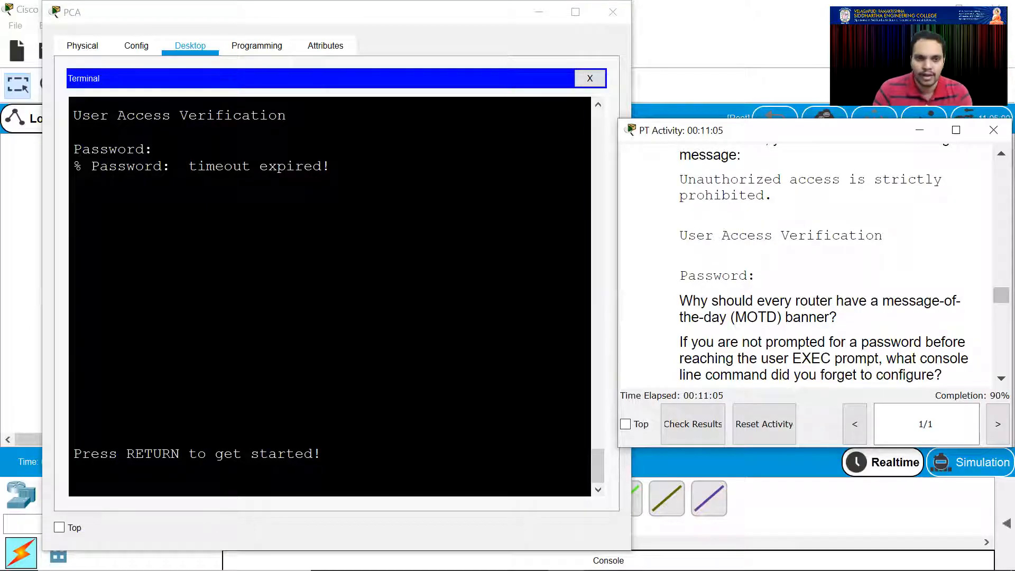
Reopen the R1 console session, log in with the console password, and locate that password in the activity instructions
scroll(424, 417, "down", 1)
left_click(423, 418)
key("Return")
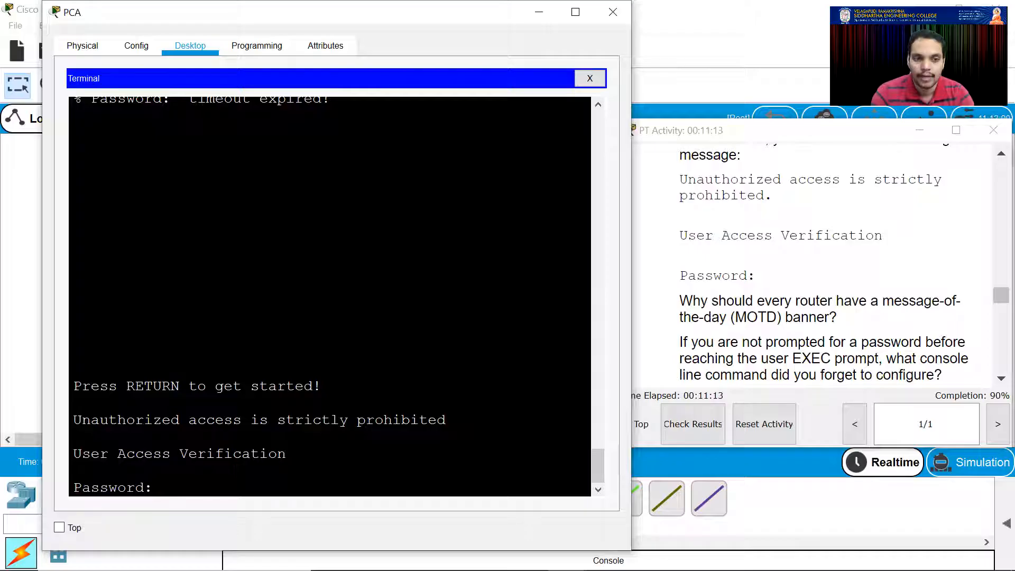
key("Return")
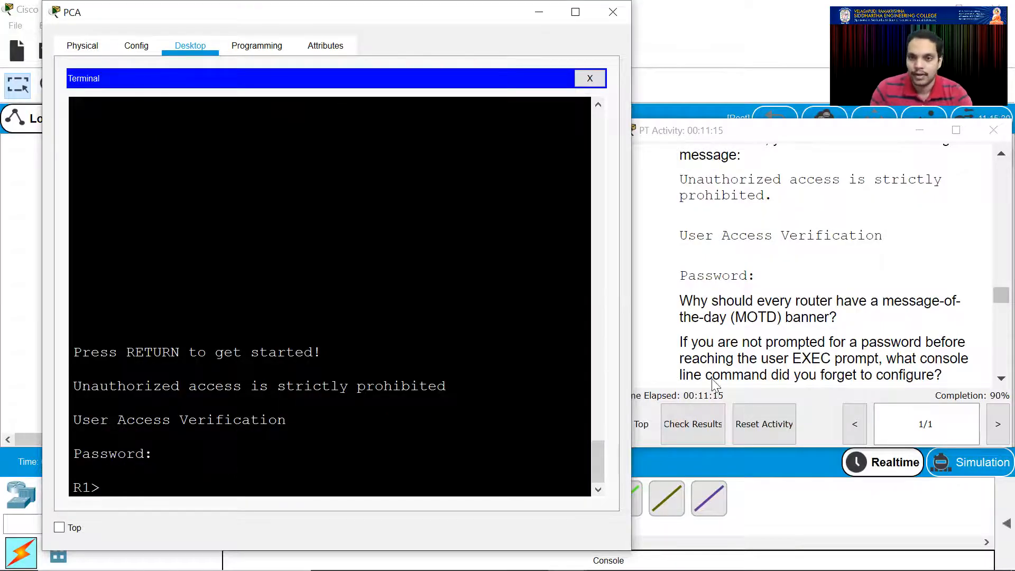
scroll(746, 254, "up", 5)
left_click_drag(820, 277, 761, 278)
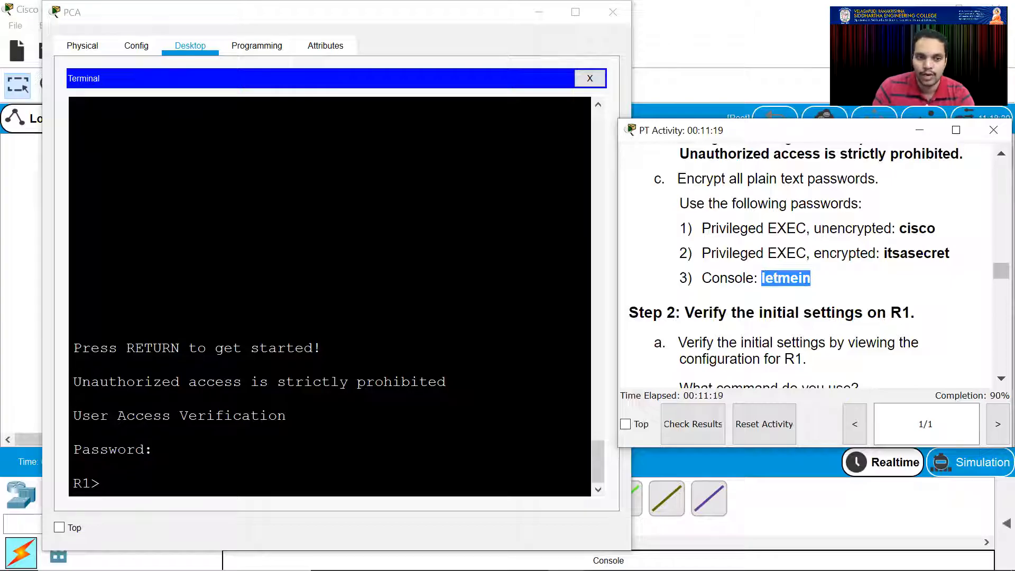
Enter privileged EXEC mode on R1 with the enable command and the encrypted privileged EXEC password from the activity instructions
left_click(106, 484)
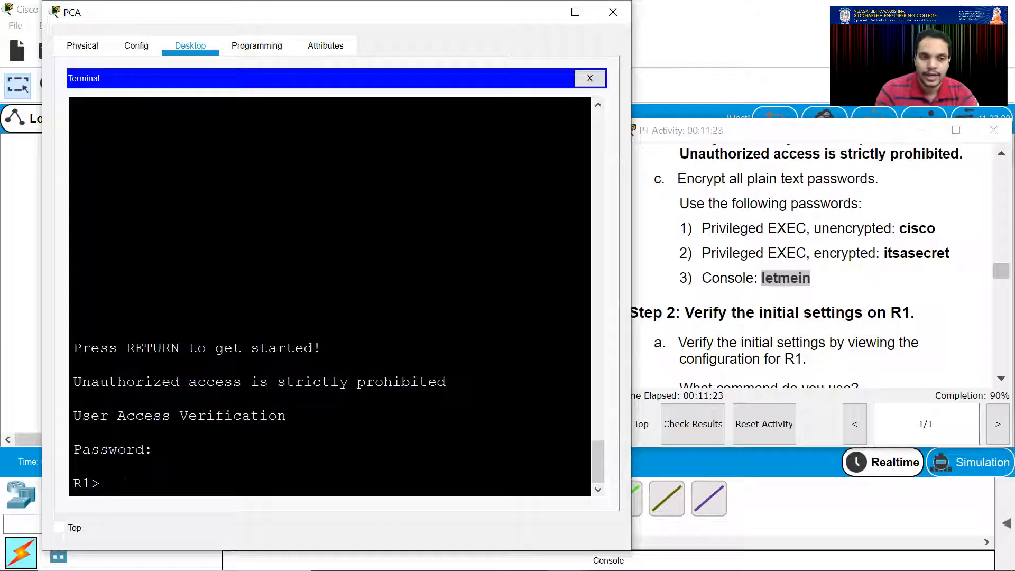
type("enable")
key("Return")
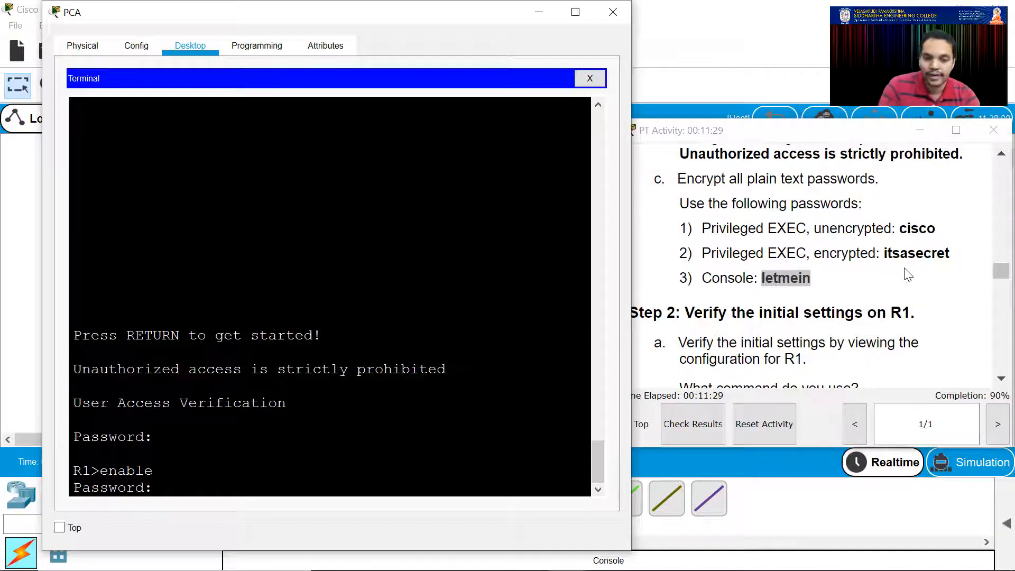
key("Return")
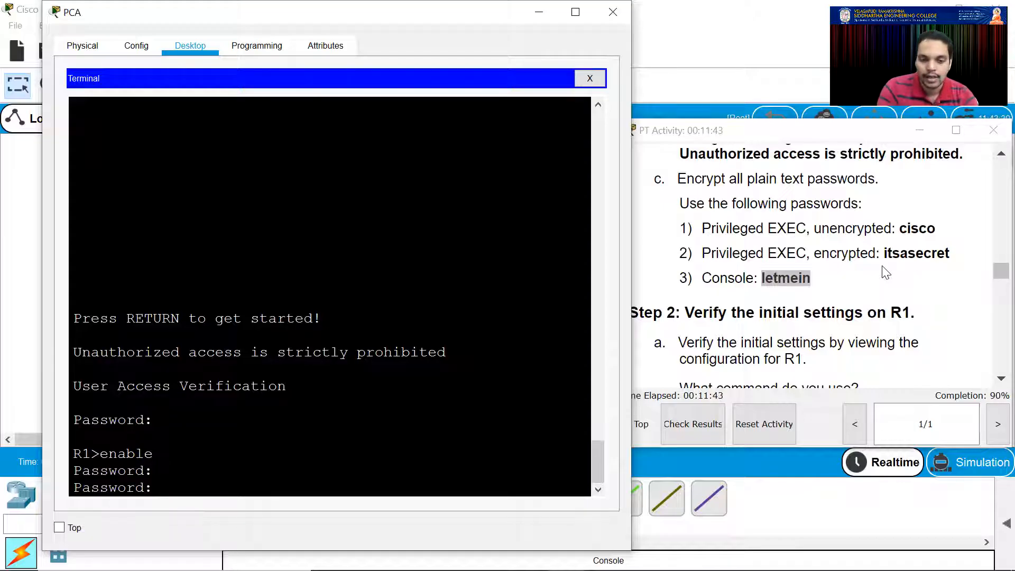
key("Return")
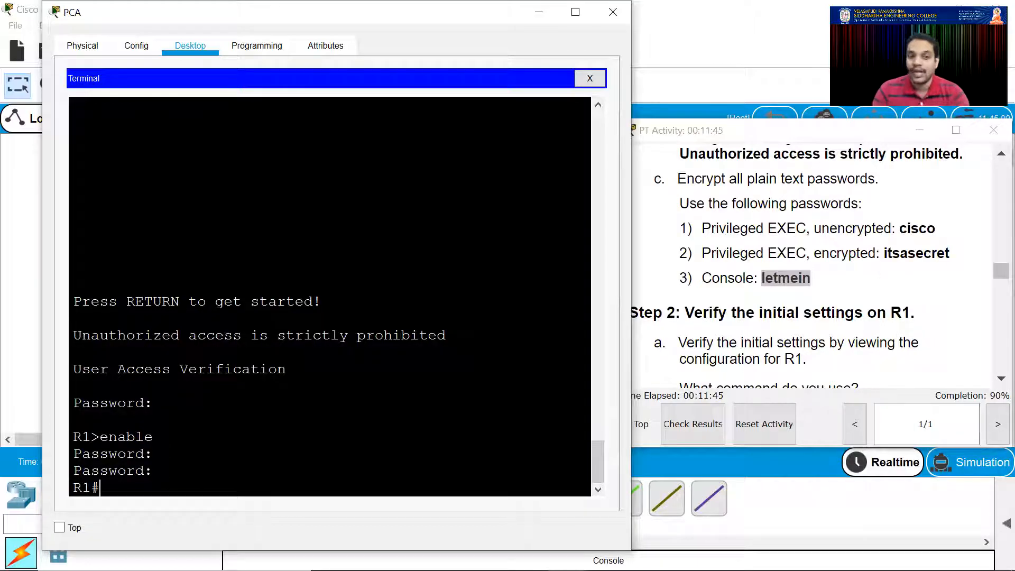
Read the Step 2 questions on enable secret versus enable password, how configured passwords are displayed, and the console line command for password prompting
scroll(931, 318, "down", 6)
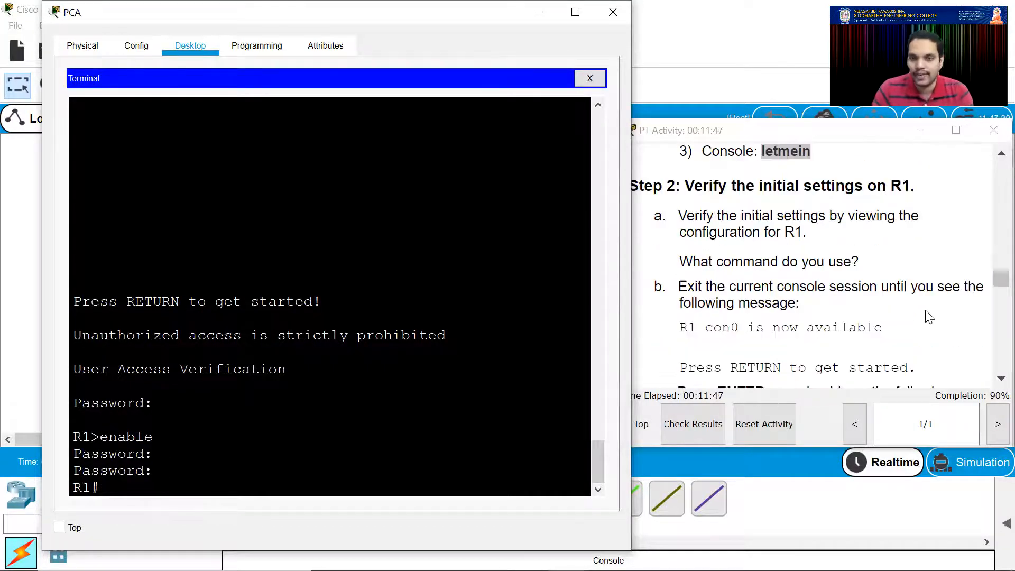
scroll(887, 301, "down", 3)
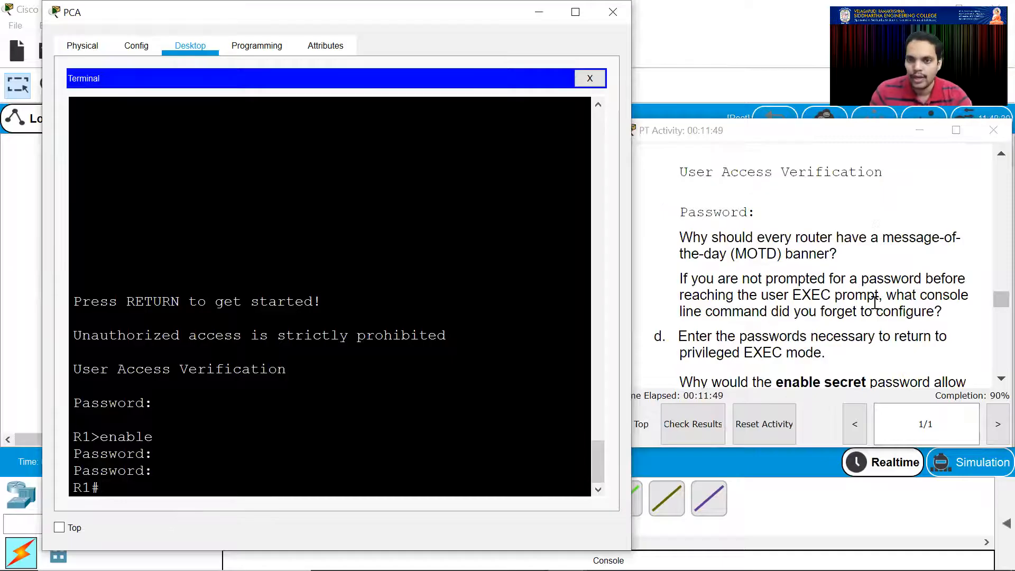
scroll(815, 291, "down", 2)
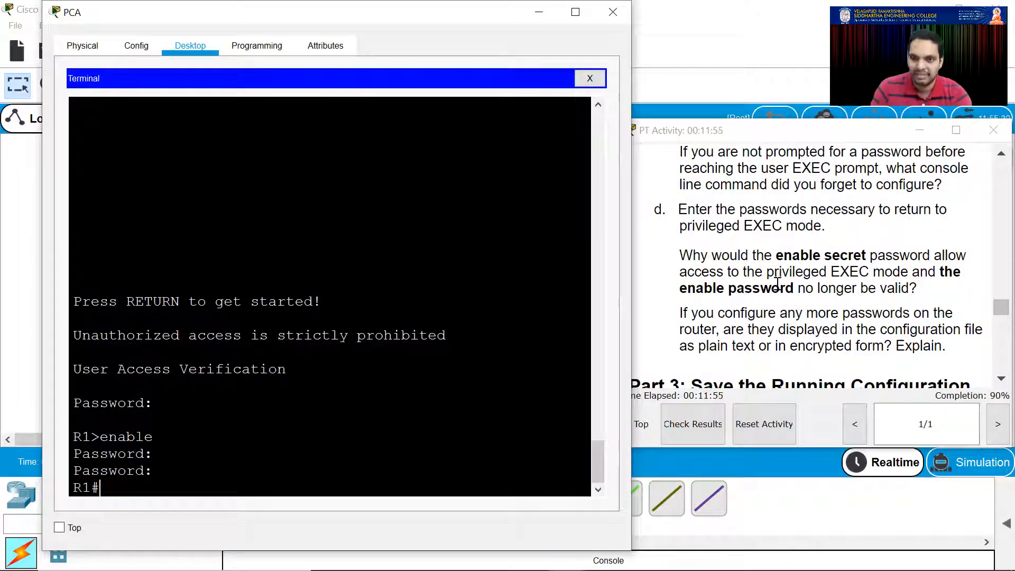
left_click_drag(775, 257, 869, 257)
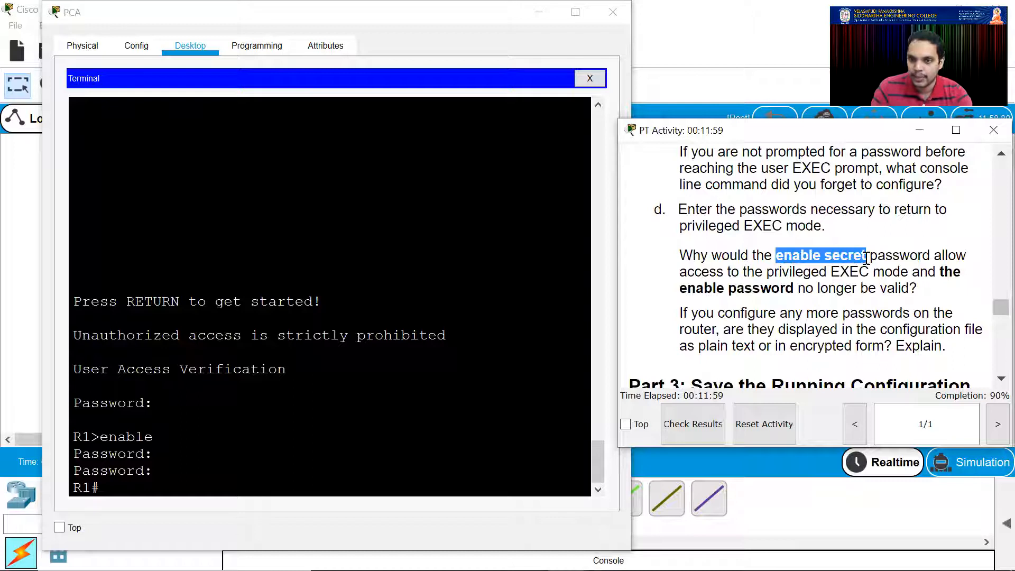
left_click_drag(687, 288, 789, 288)
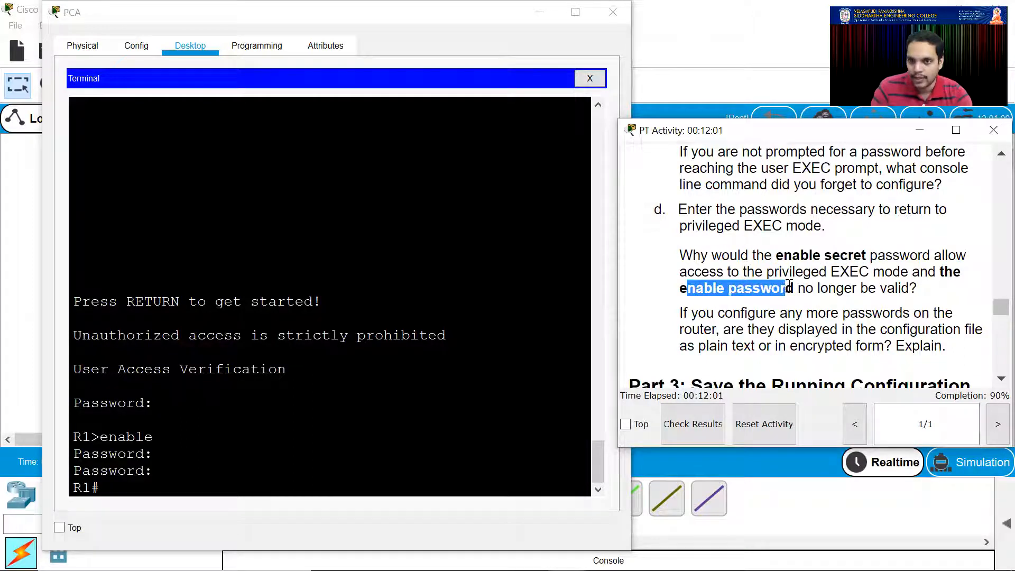
left_click_drag(821, 257, 852, 258)
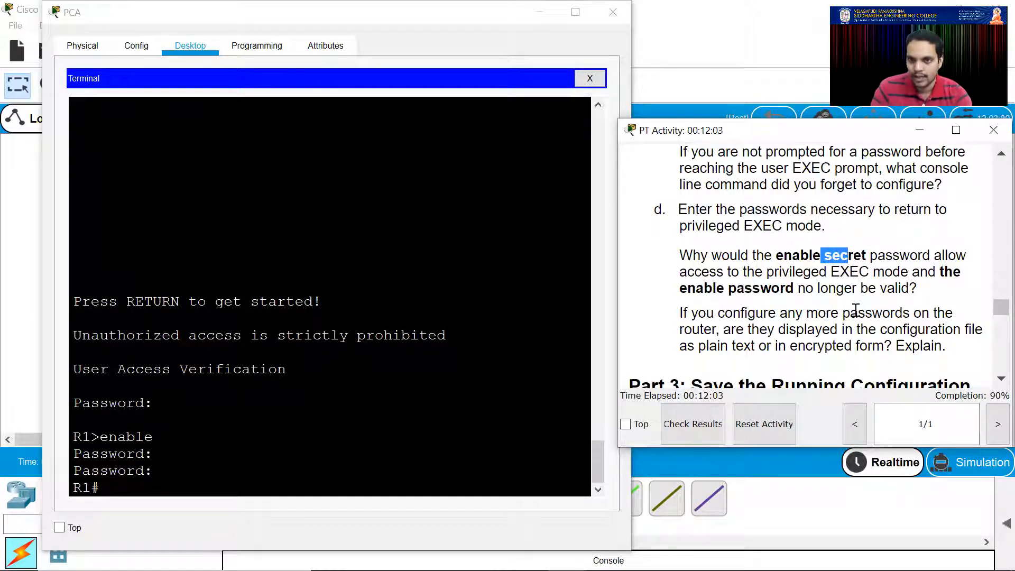
scroll(862, 308, "down", 3)
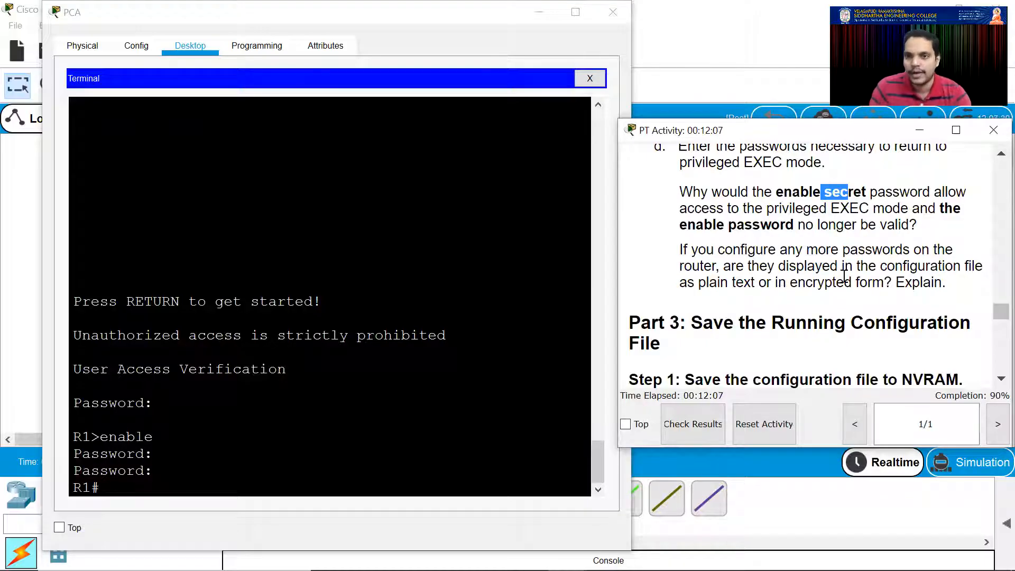
left_click_drag(790, 283, 883, 290)
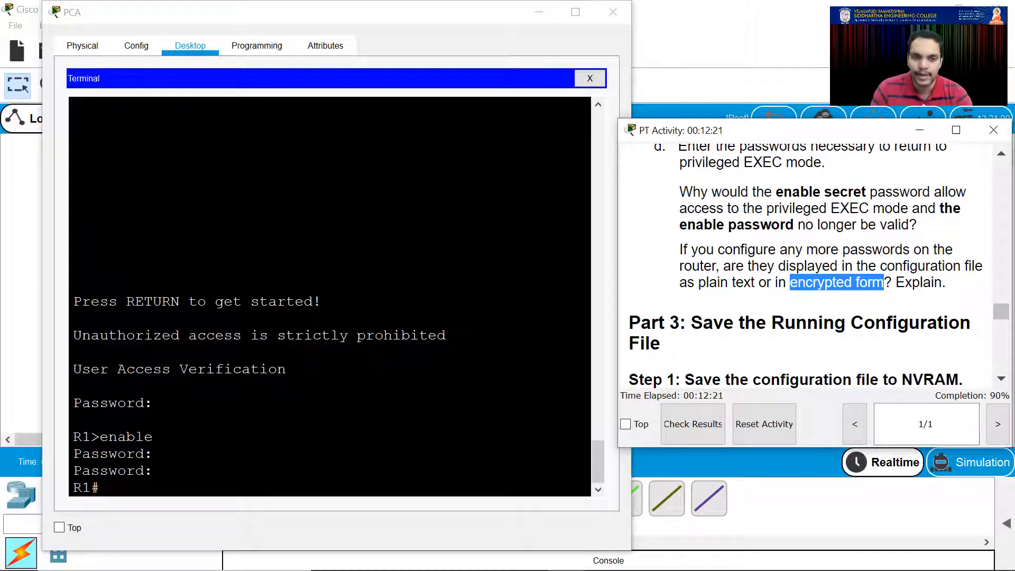
scroll(798, 273, "up", 3)
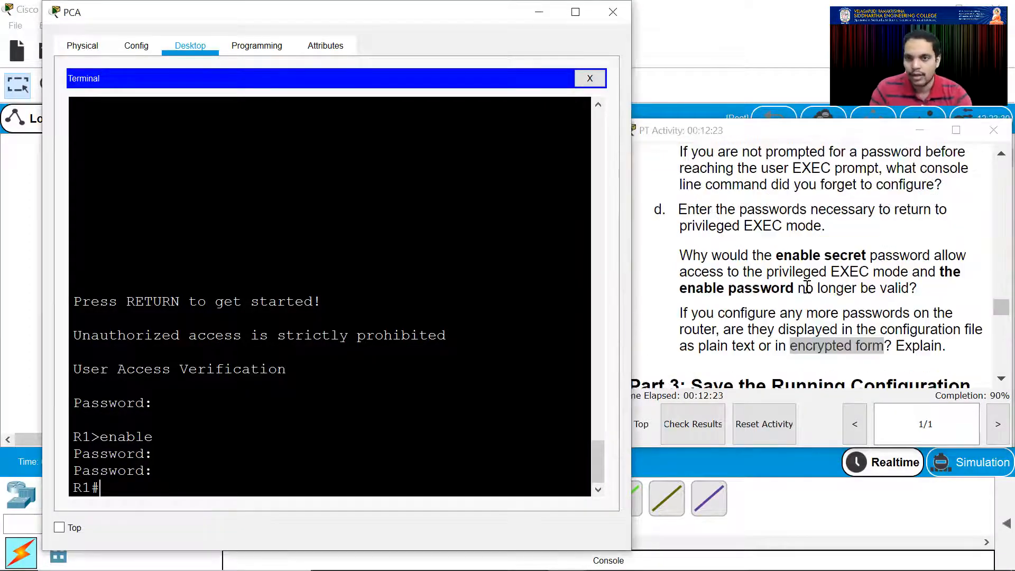
scroll(807, 287, "down", 1)
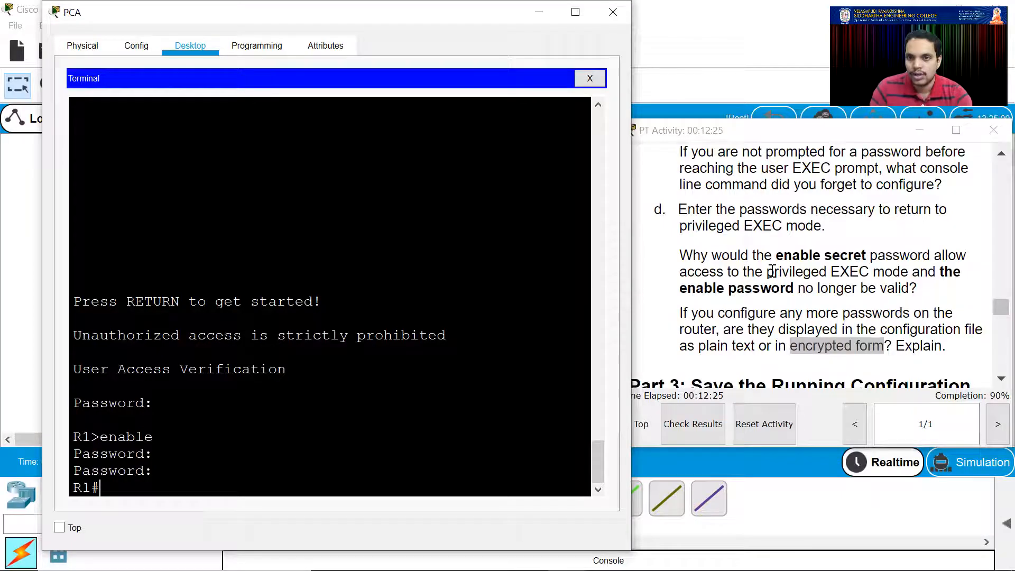
scroll(764, 270, "up", 1)
left_click_drag(680, 215, 955, 231)
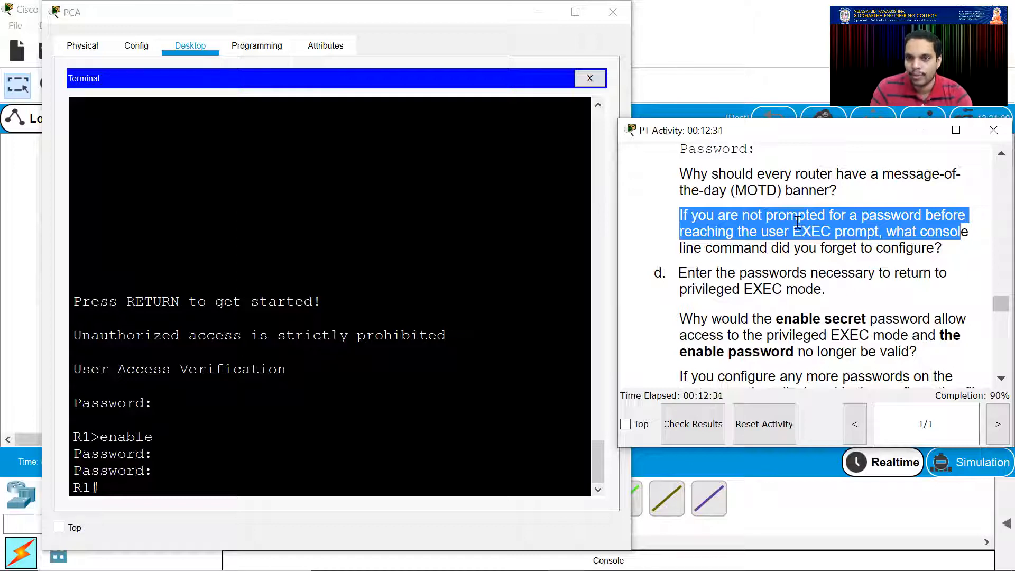
Save R1's running configuration to NVRAM with copy running-config startup-config, accepting the default destination filename, as Part 3 Step 1 requires
left_click(847, 231)
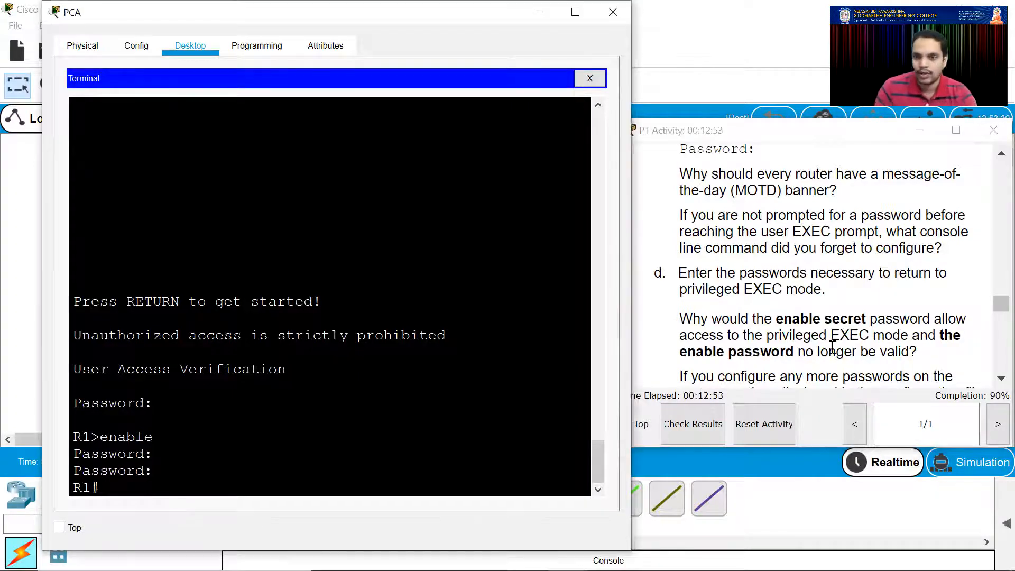
scroll(832, 346, "down", 4)
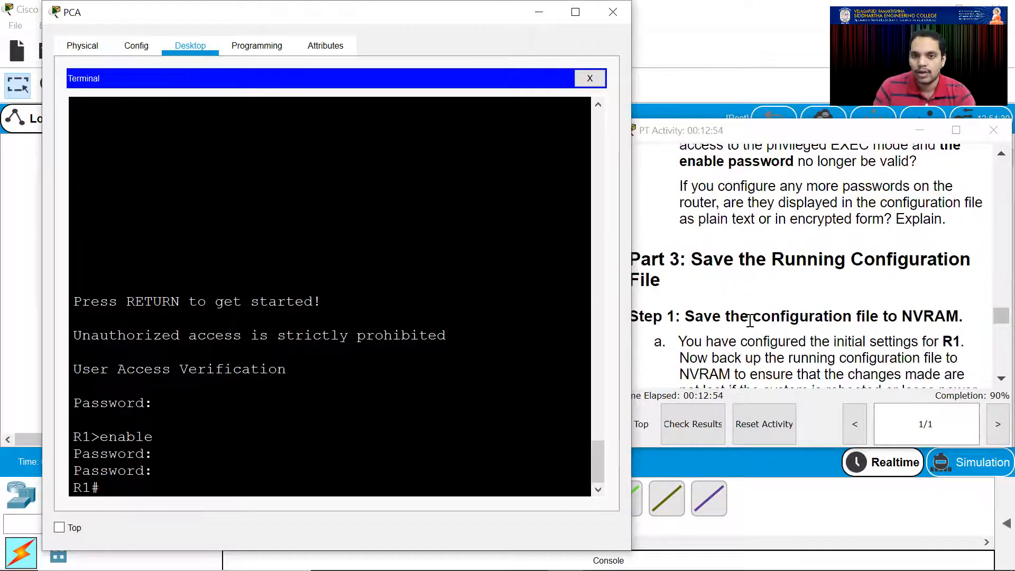
left_click(758, 280)
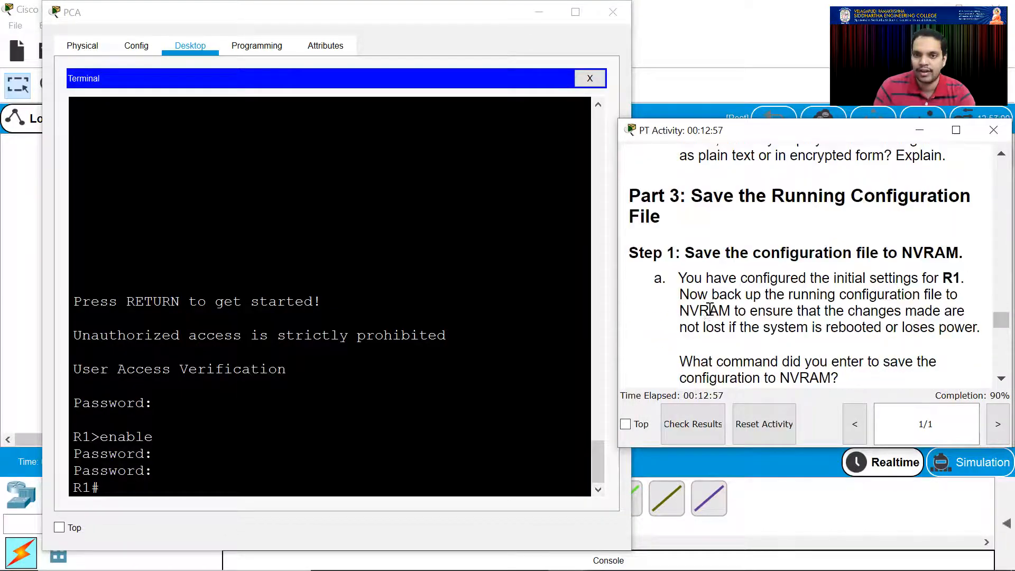
scroll(780, 307, "down", 4)
scroll(780, 318, "down", 2)
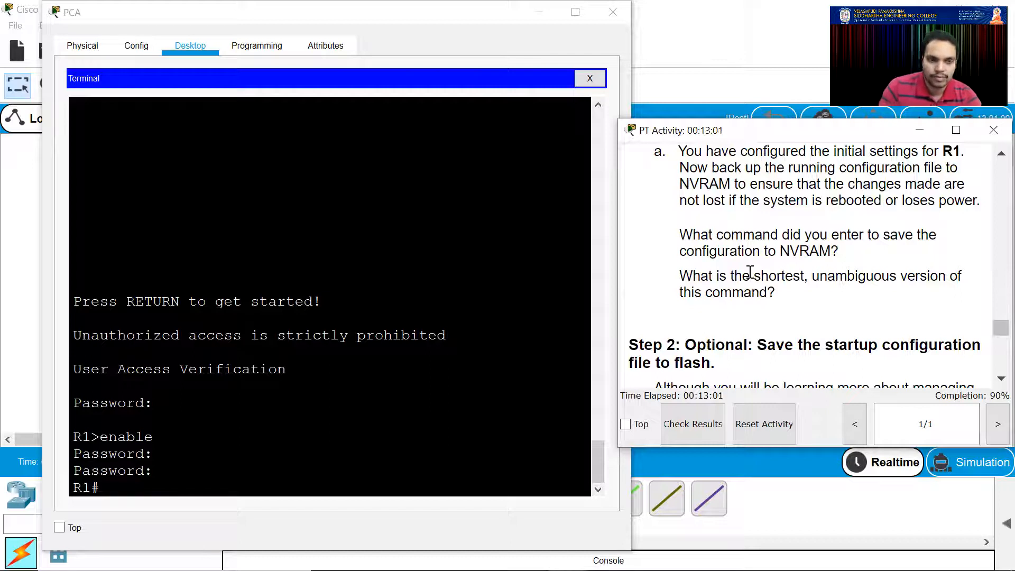
left_click(167, 482)
type("co")
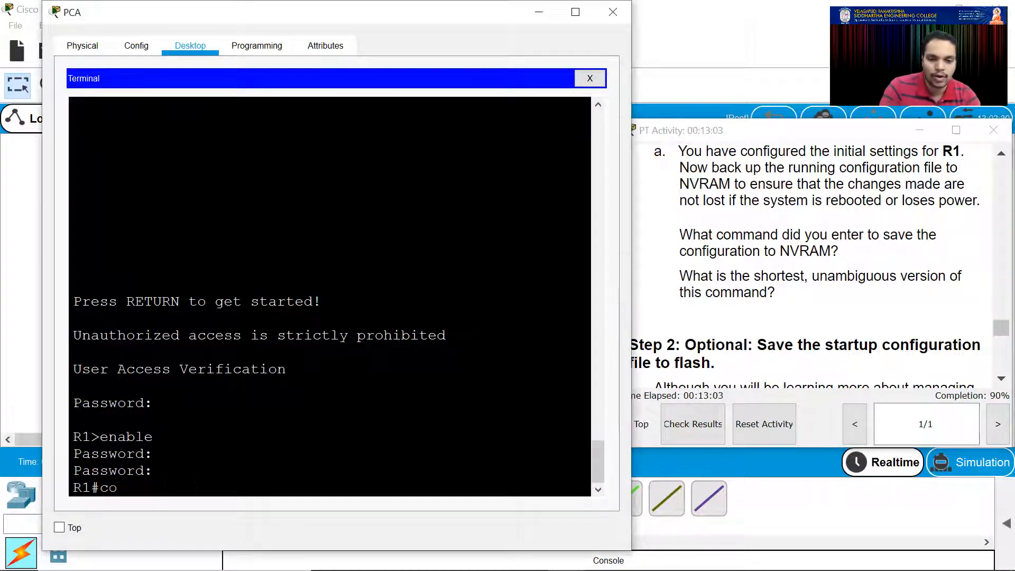
type("py ru")
key("Tab")
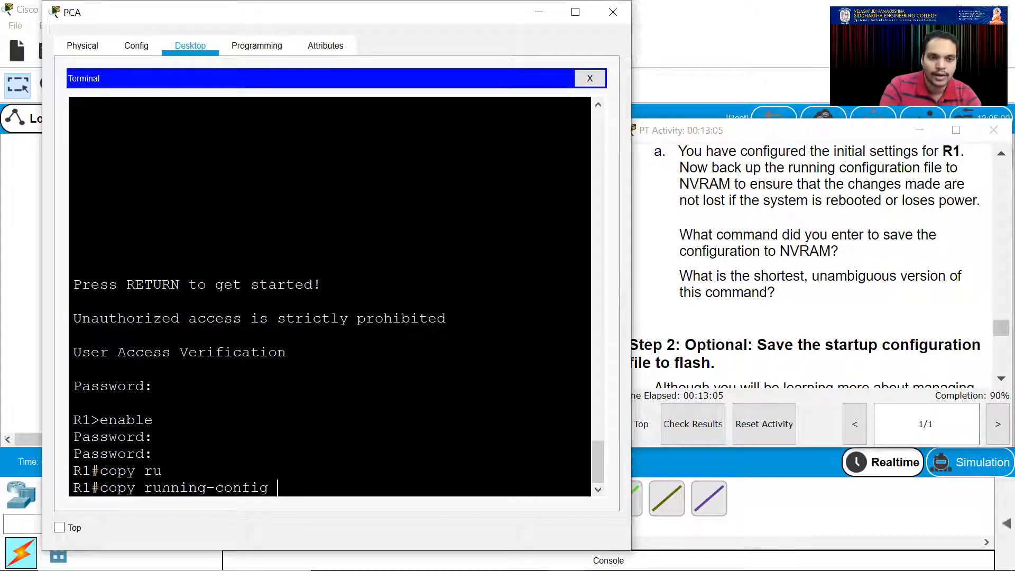
type("start")
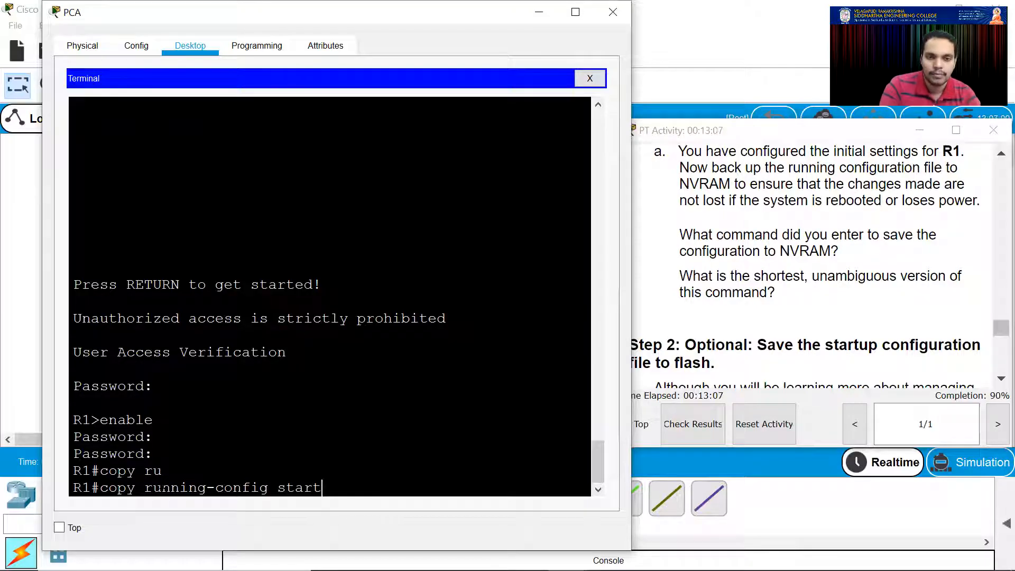
key("Tab")
key("Return")
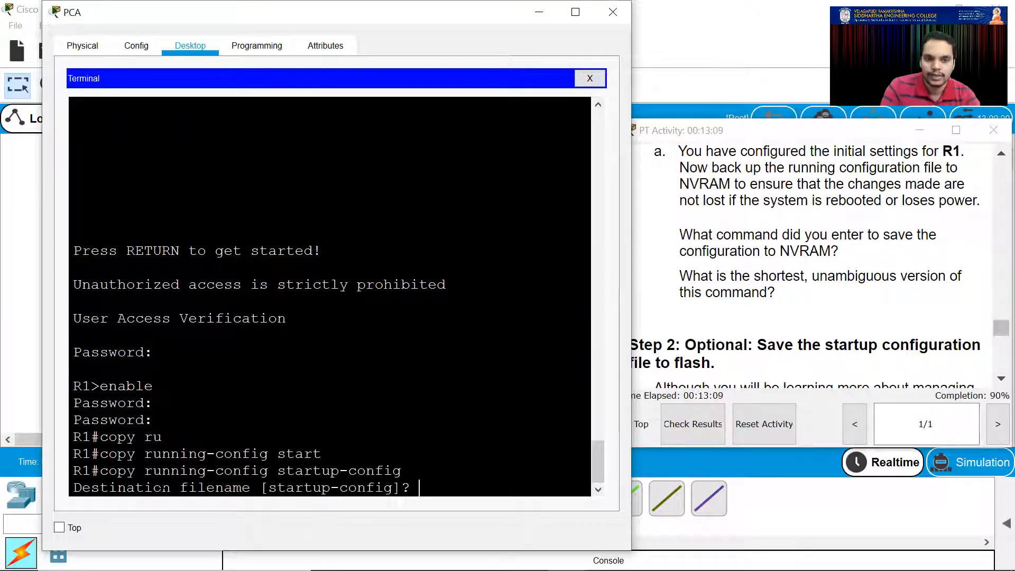
key("Return")
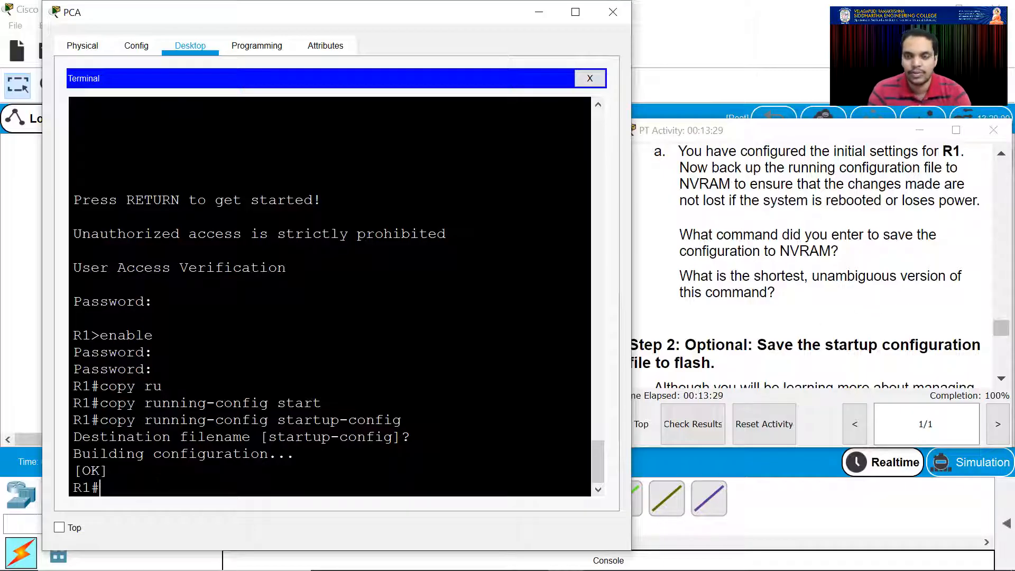
Save the configuration again with the shortened command cop r st, compare it with the full command, and accept the default filename
type("cop r st")
key("Return")
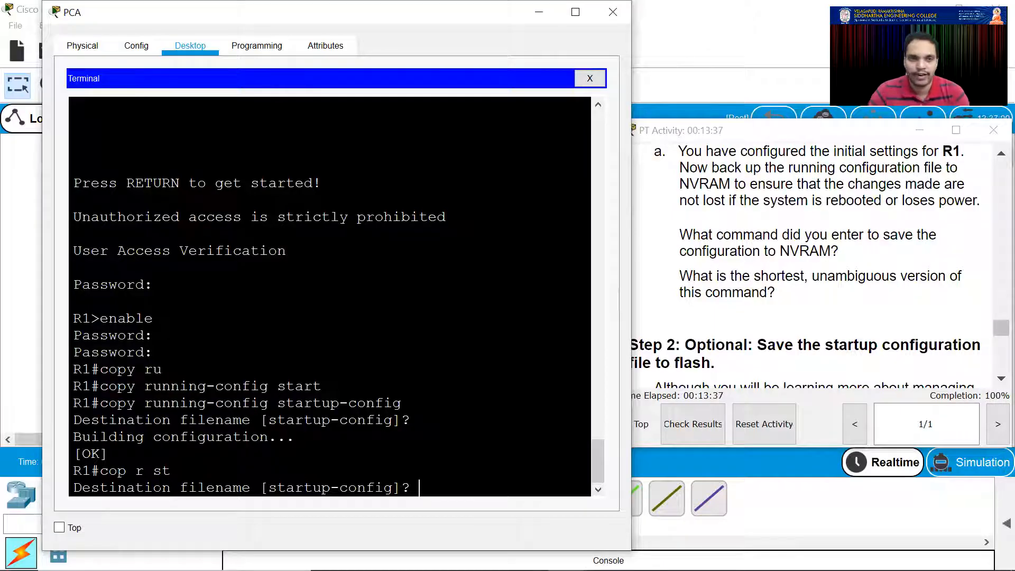
left_click_drag(100, 403, 402, 403)
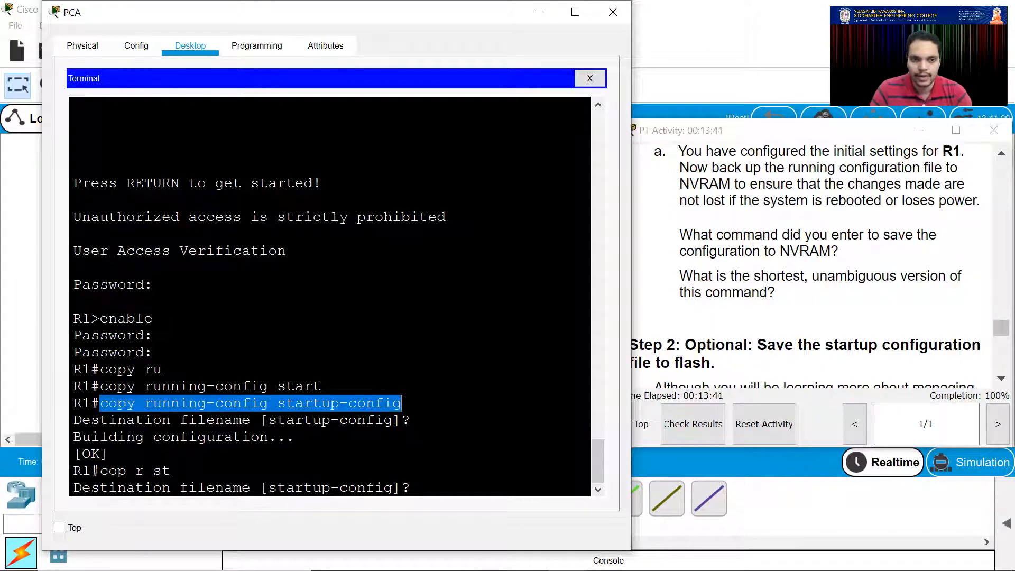
left_click_drag(171, 471, 162, 471)
left_click_drag(109, 472, 103, 474)
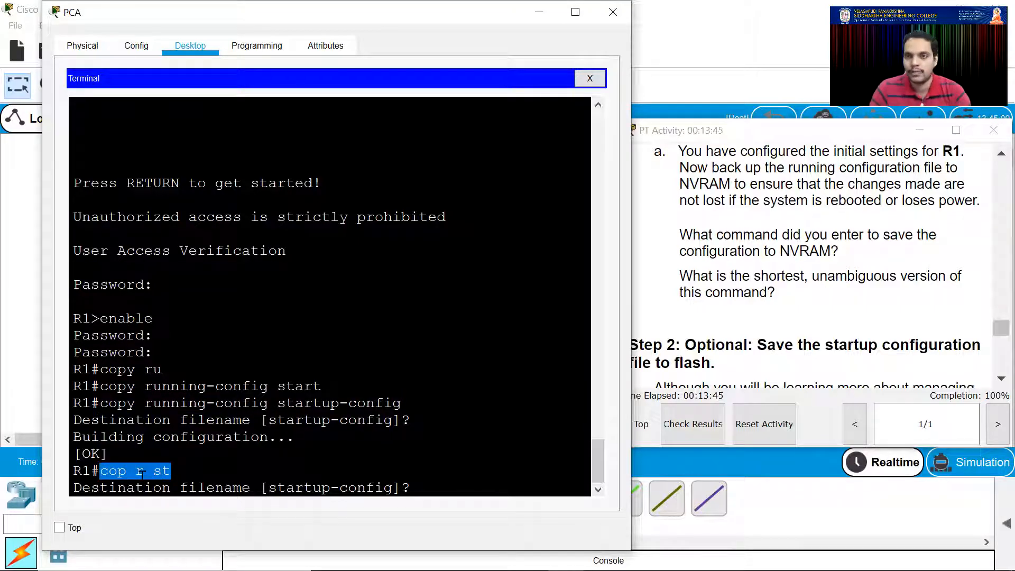
key("Return")
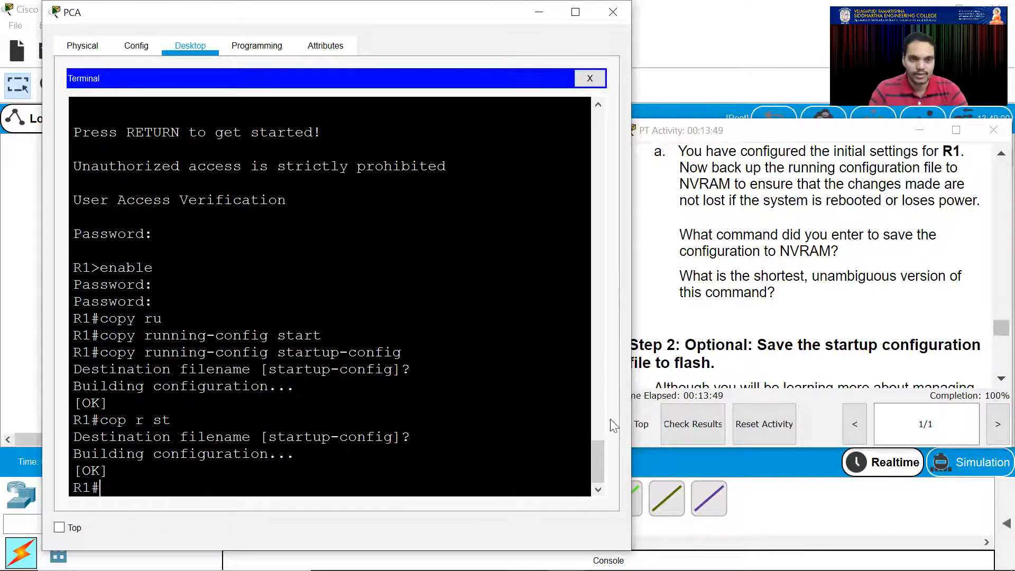
Read the optional Step 2 on saving the startup configuration to flash and list R1's flash contents with show flash
scroll(809, 324, "down", 3)
scroll(809, 324, "down", 3)
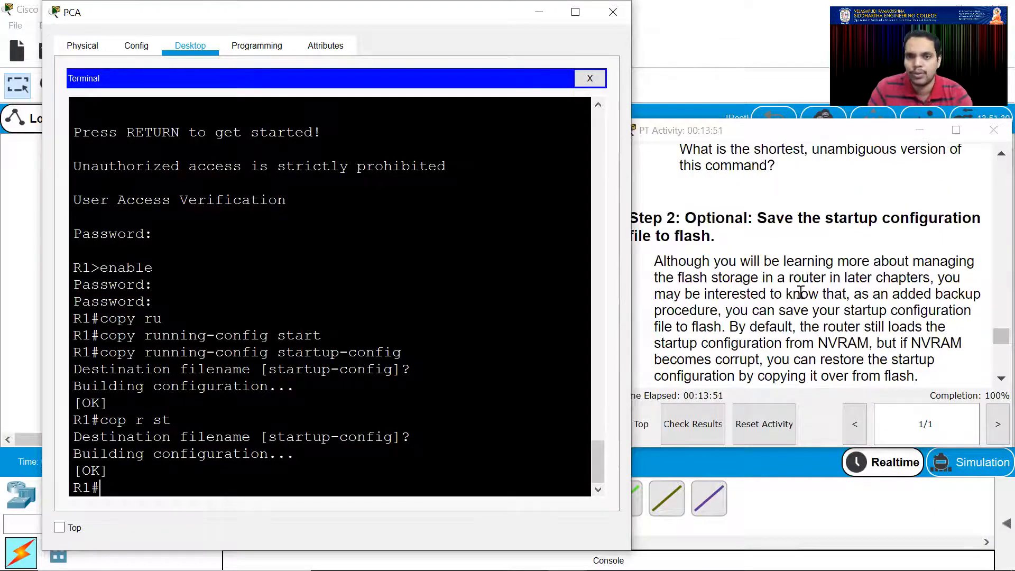
scroll(802, 293, "down", 3)
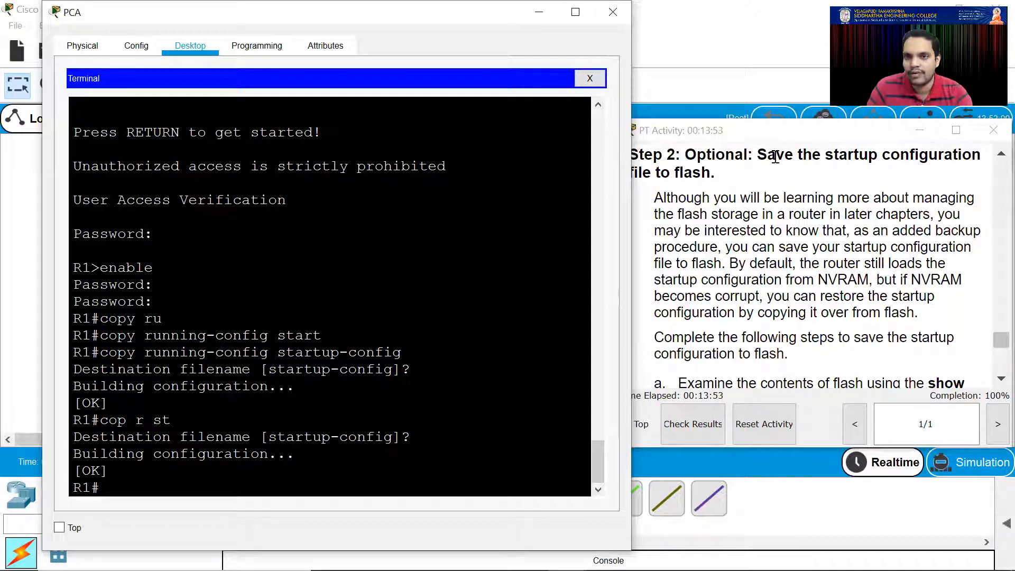
scroll(775, 325, "down", 6)
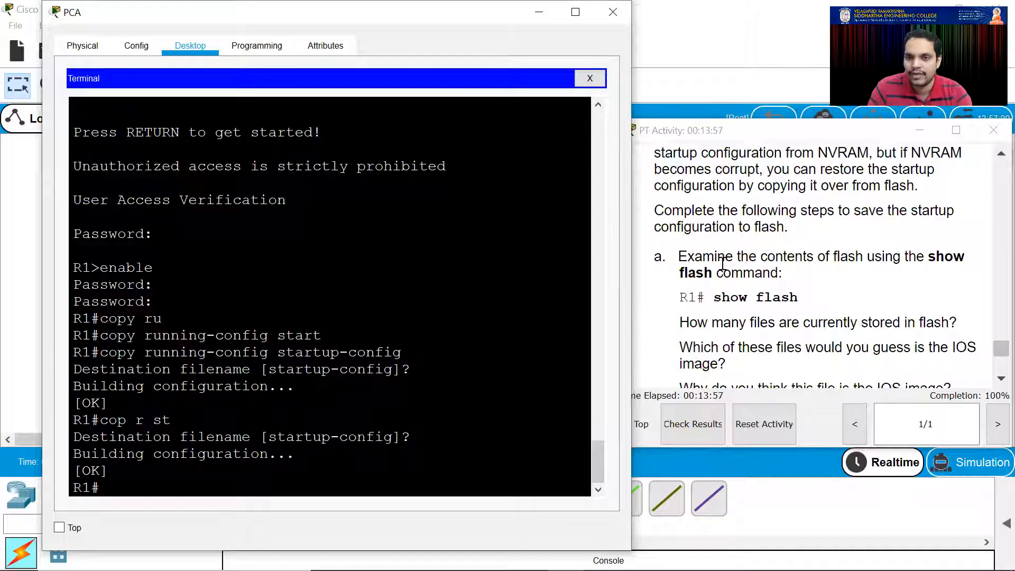
type("show flash")
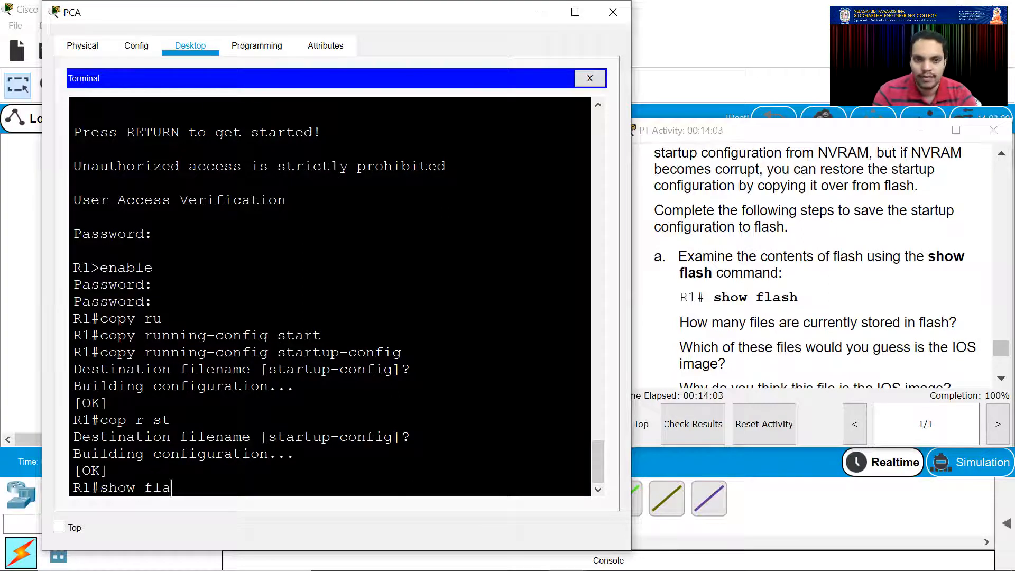
key("Return")
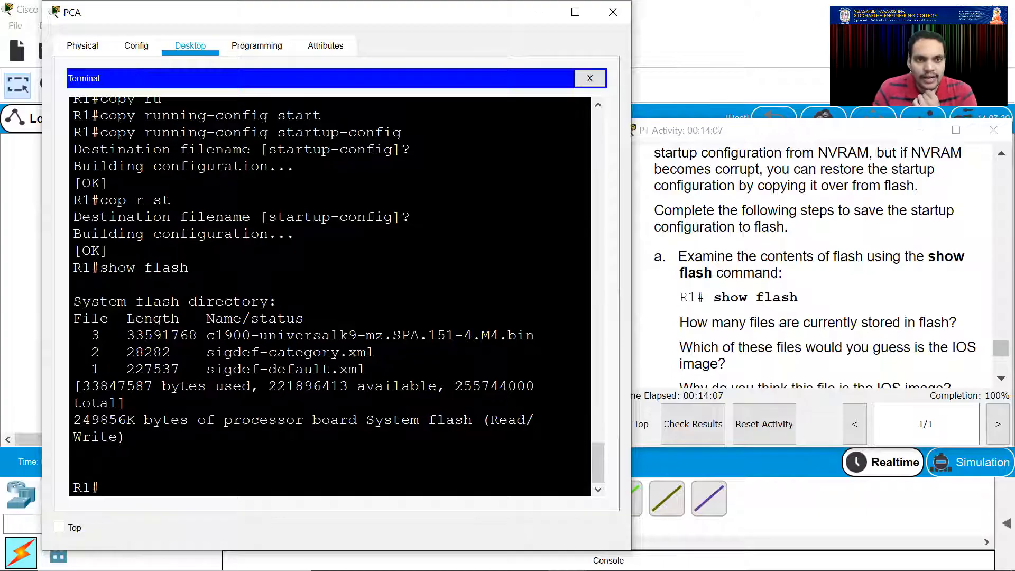
Examine the flash directory listing for the number of files and, by file size and extension, which one is the IOS image
left_click_drag(82, 301, 273, 425)
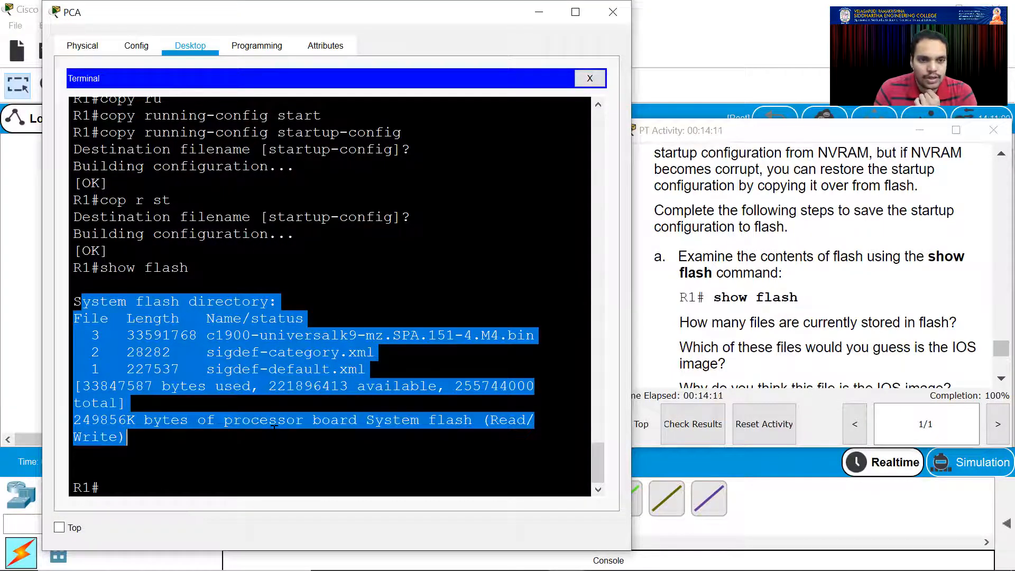
left_click(816, 312)
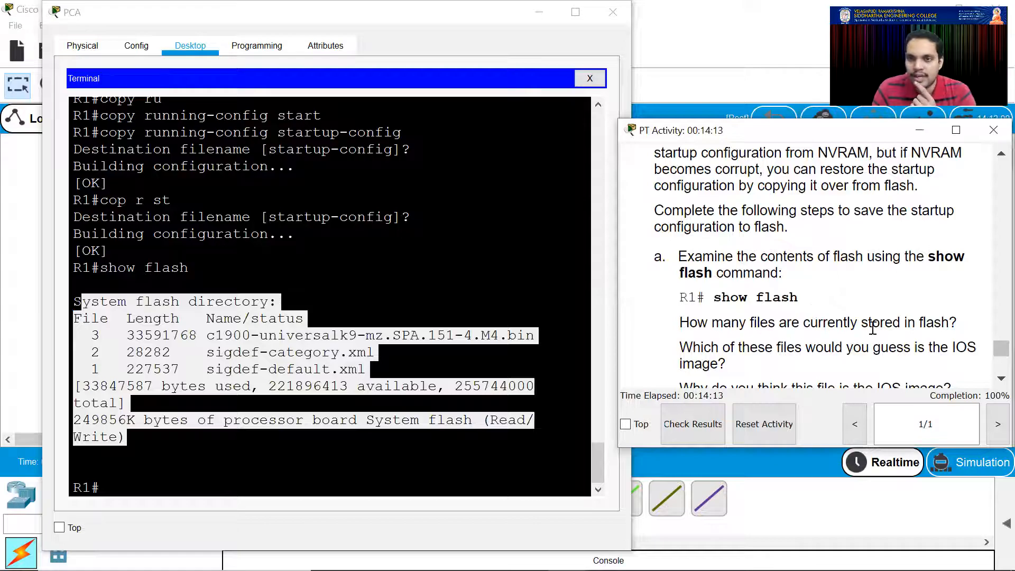
left_click(366, 369)
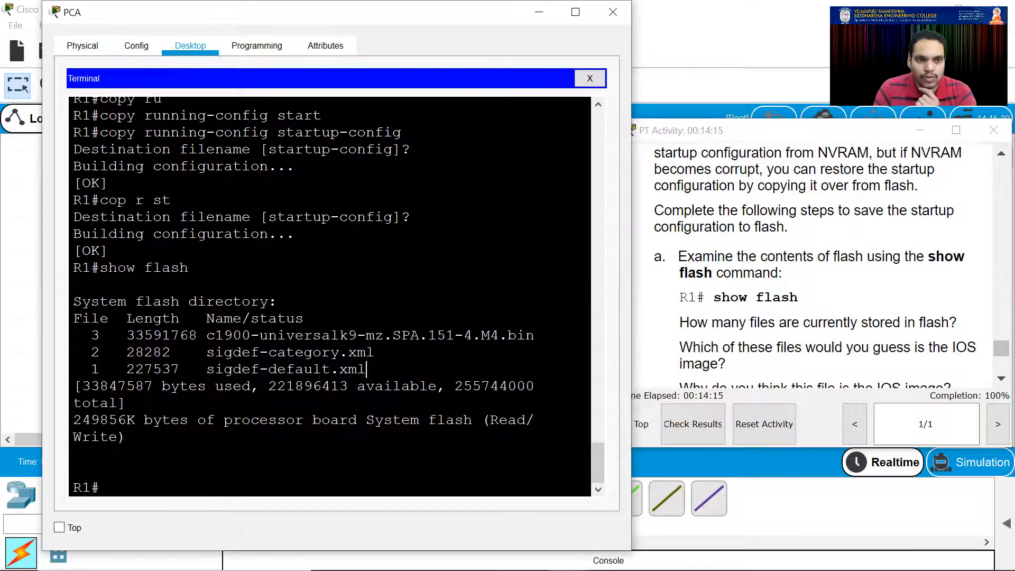
left_click_drag(91, 335, 101, 369)
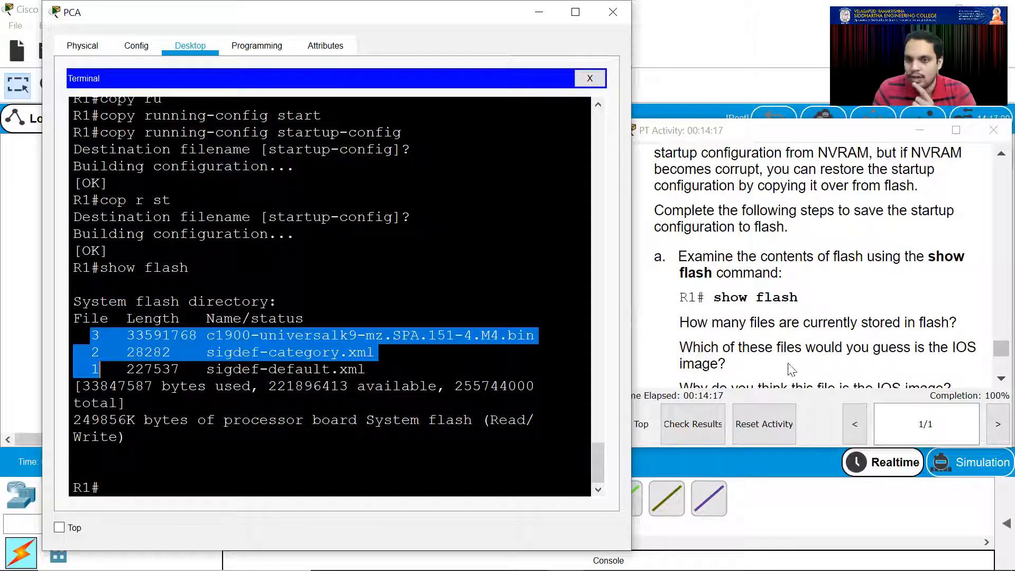
left_click(793, 350)
scroll(796, 346, "down", 1)
scroll(804, 348, "down", 1)
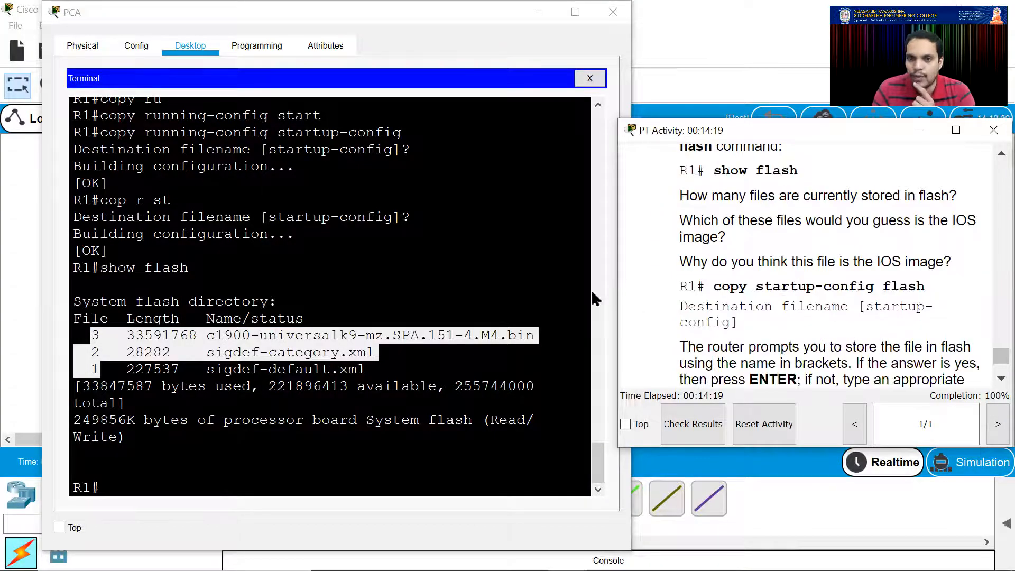
left_click(341, 364)
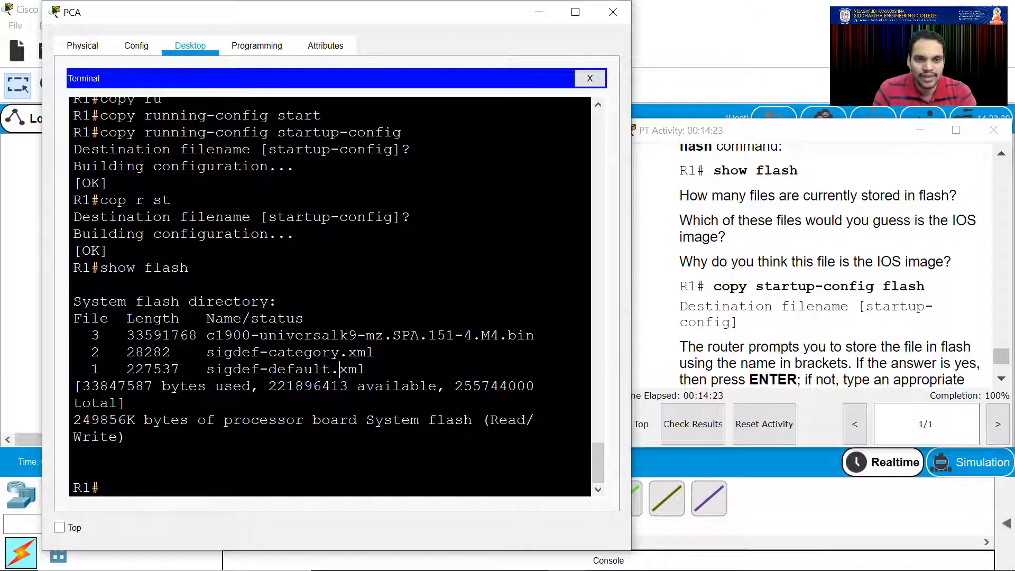
left_click_drag(198, 335, 130, 335)
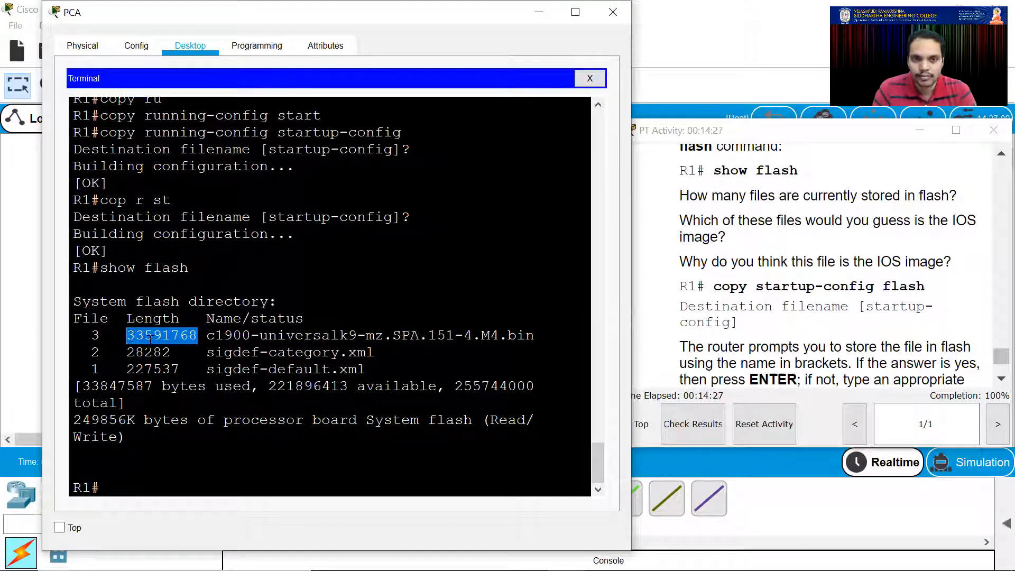
left_click_drag(535, 335, 503, 335)
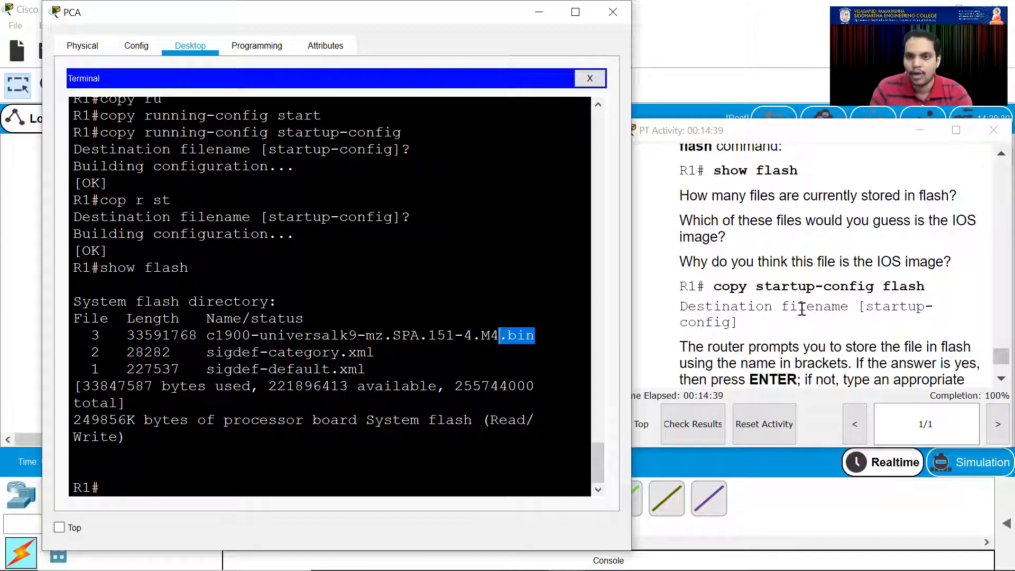
Back up the startup configuration to flash with copy startup-config flash, accepting the default destination filename
left_click(74, 470)
type("c")
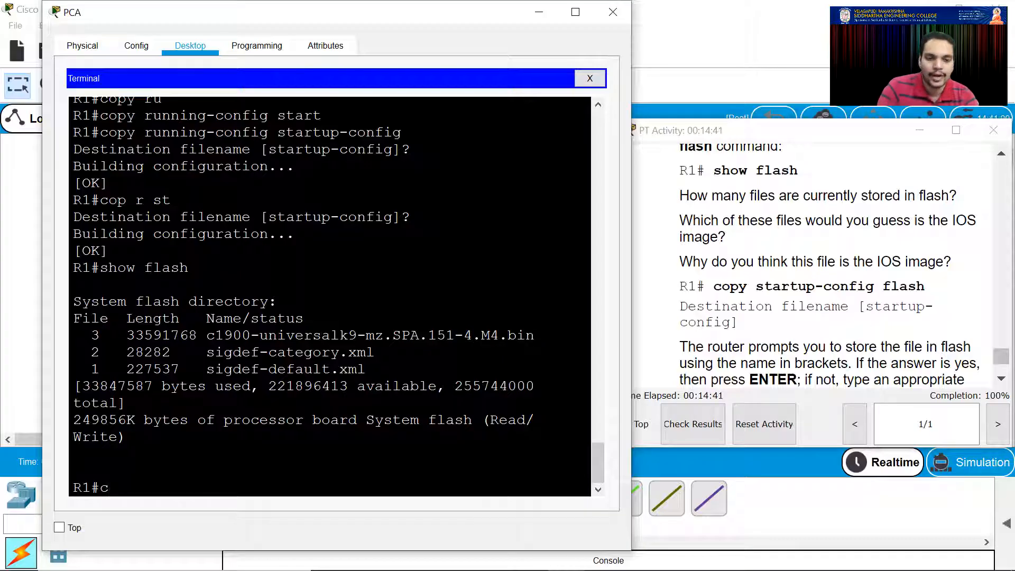
type("opy star")
key("Tab")
type("flash")
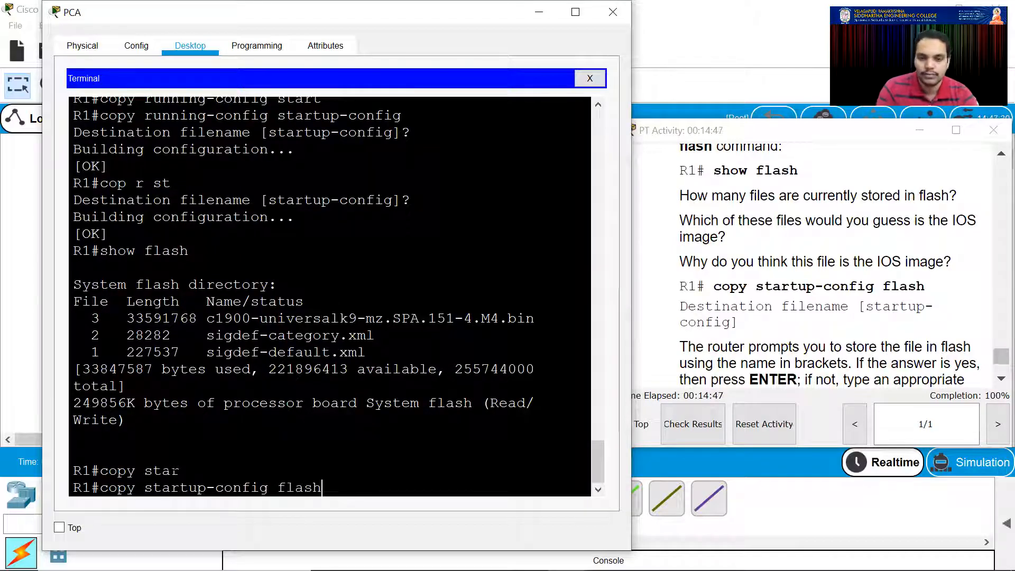
key("Return")
key("Return")
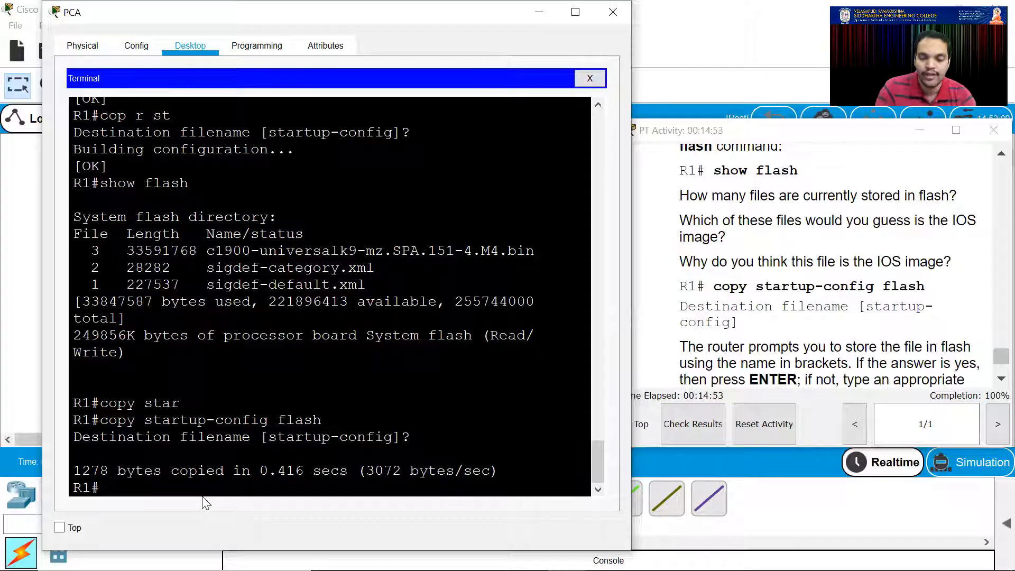
Run show flash again as Step 2b instructs and check the listing for the startup-config file
scroll(755, 334, "down", 4)
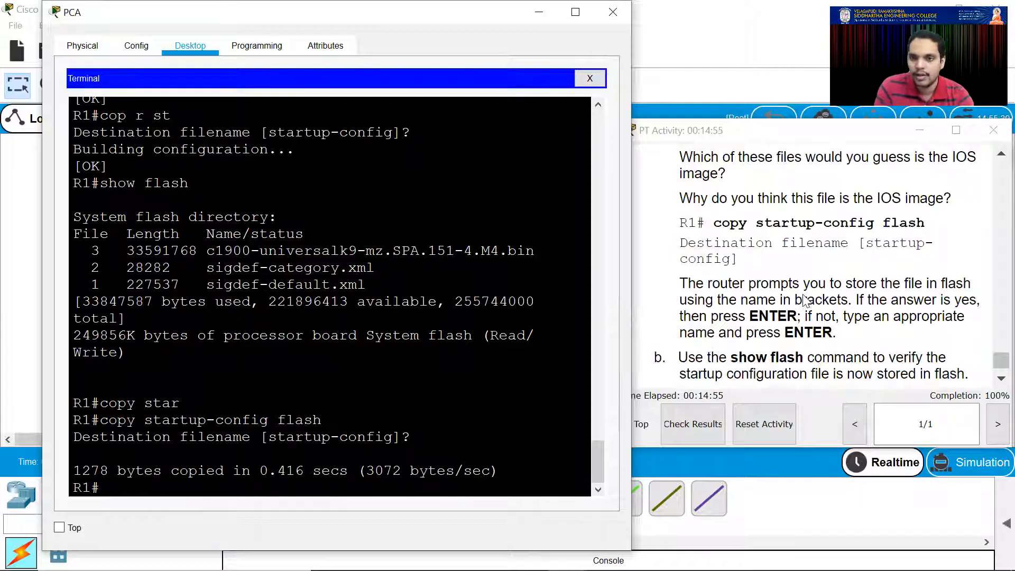
left_click_drag(731, 337, 778, 337)
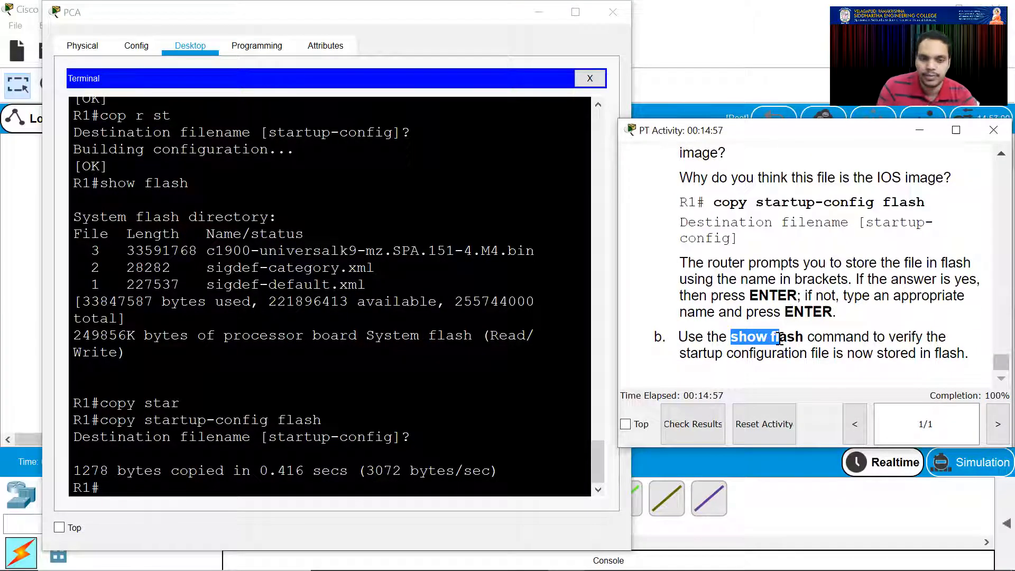
scroll(779, 341, "up", 2)
left_click(369, 470)
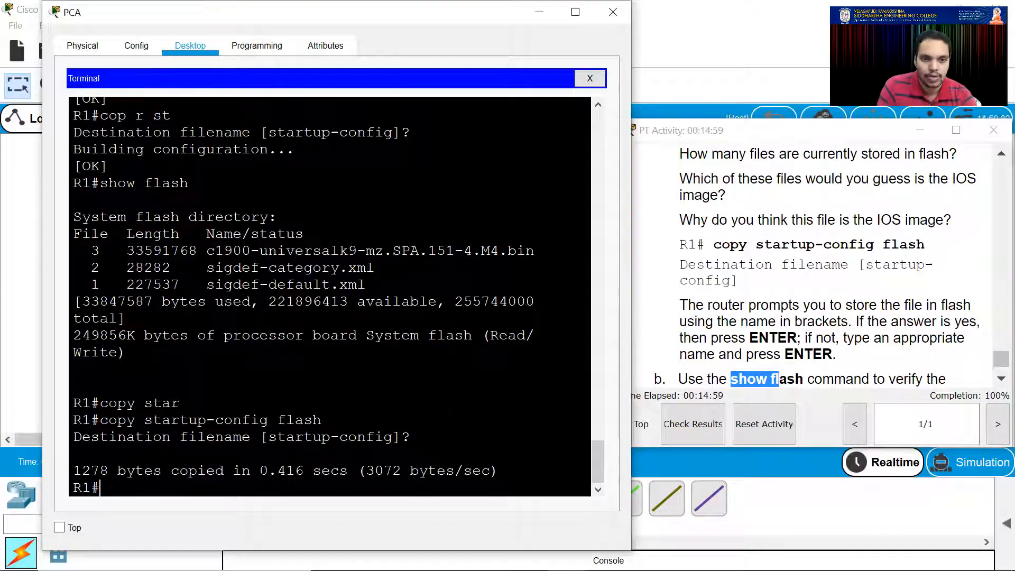
key("Up")
key("Up")
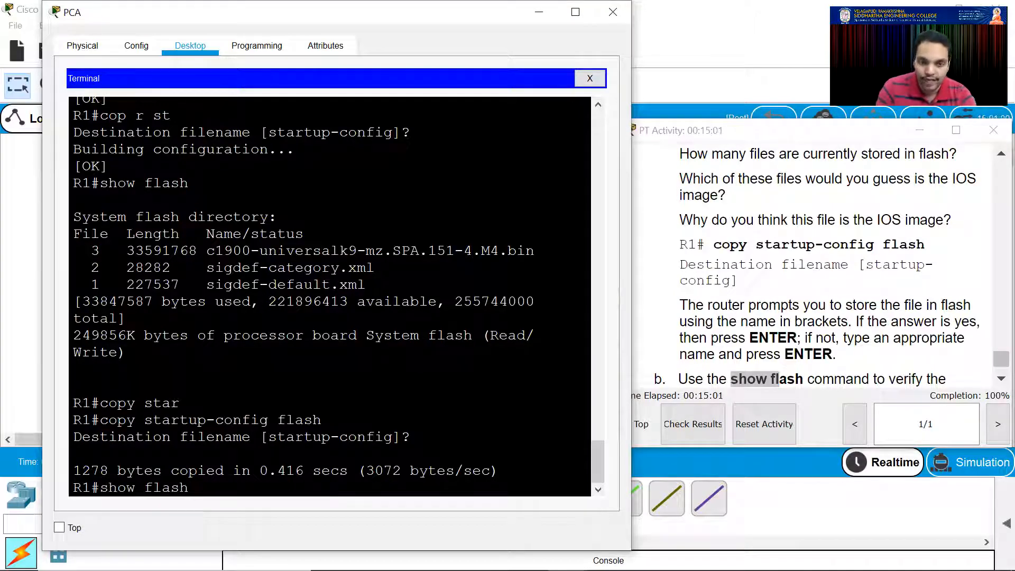
key("Return")
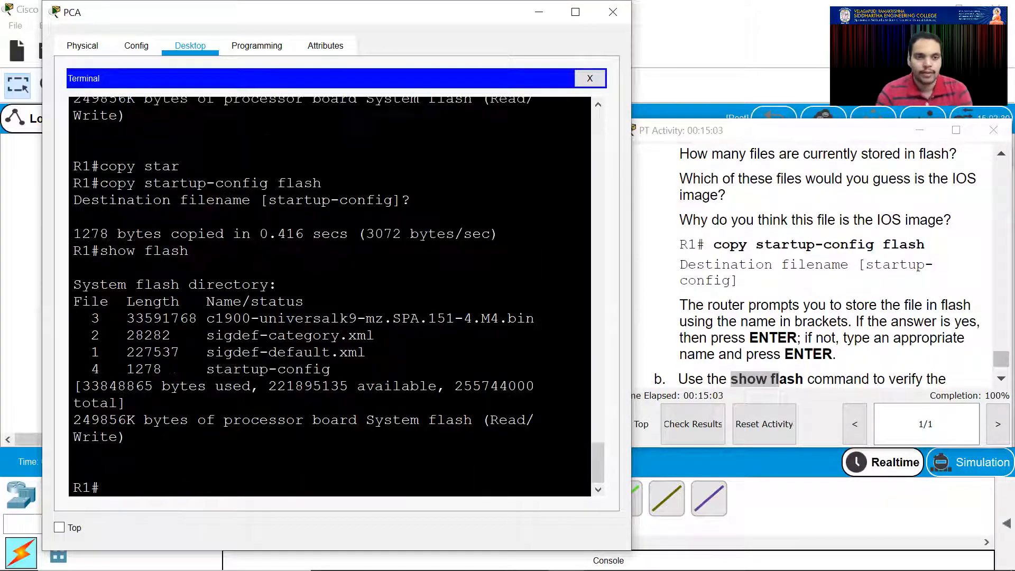
left_click_drag(331, 369, 90, 369)
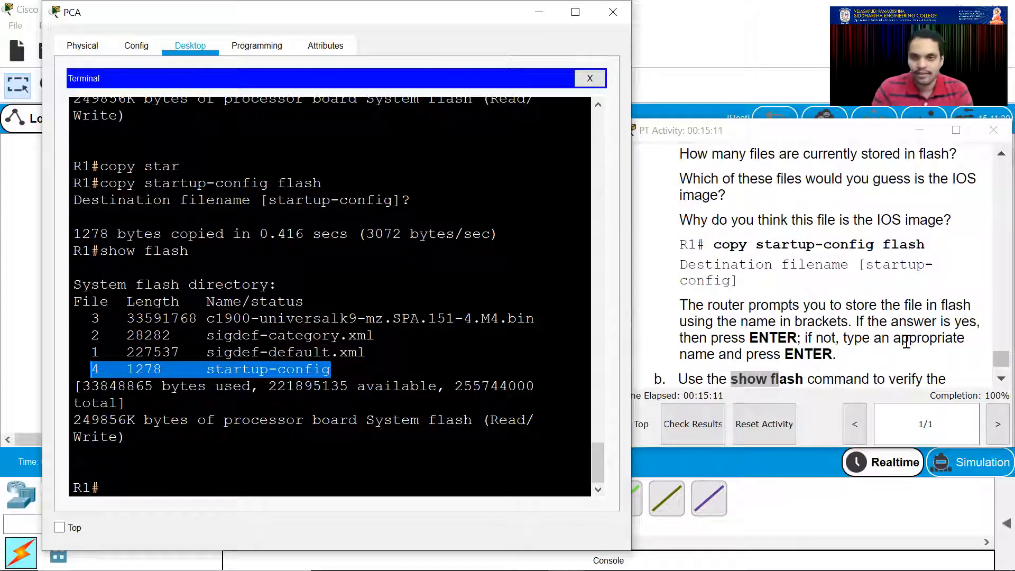
left_click(890, 323)
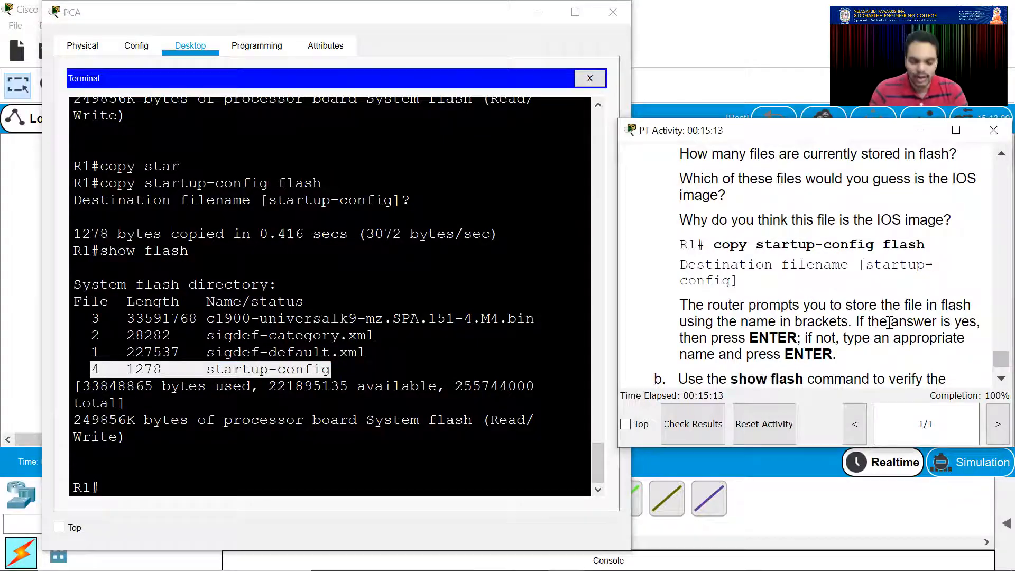